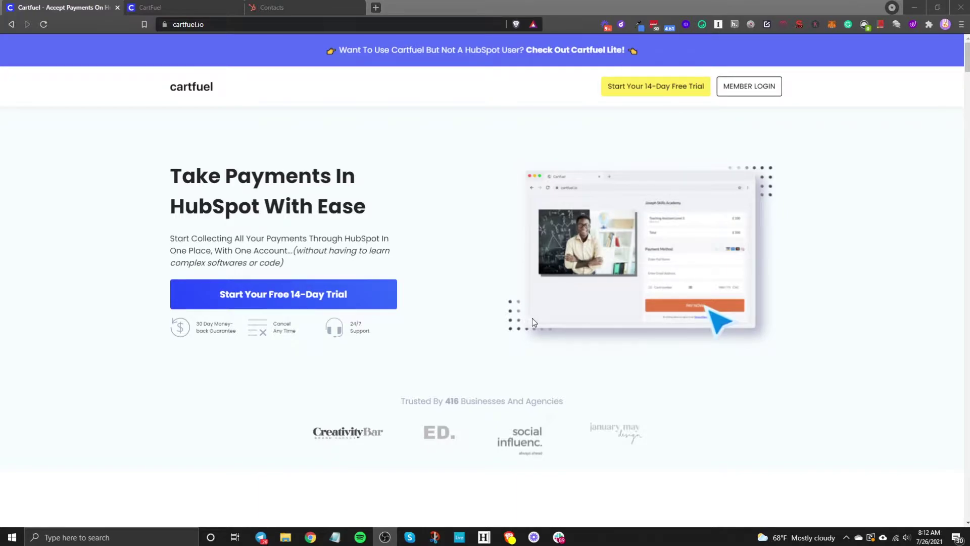
Switch to the HubSpot tab showing the Contacts list with six records
click(303, 8)
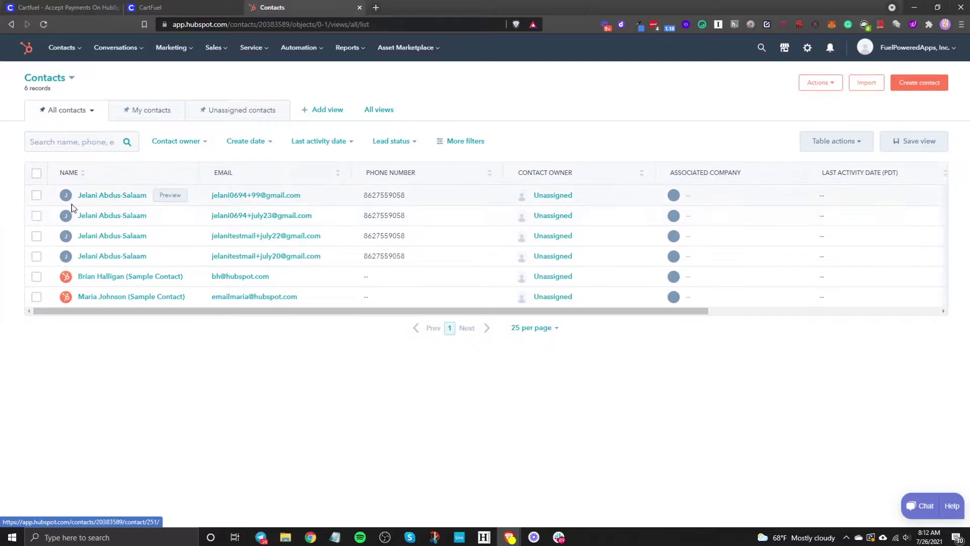
Open the first test contact, expand its HubSpot Recurring Product purchase entry, then return to CartFuel
click(106, 197)
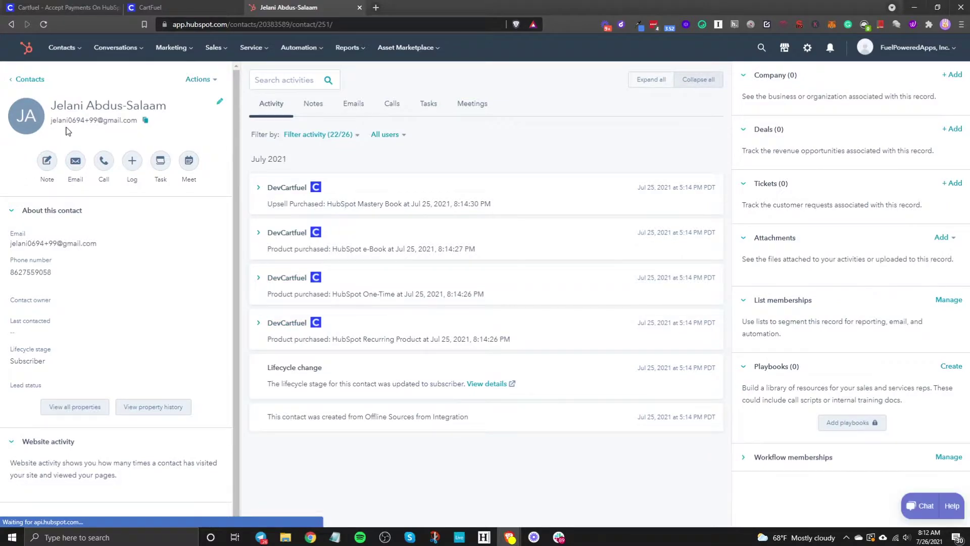
click(314, 340)
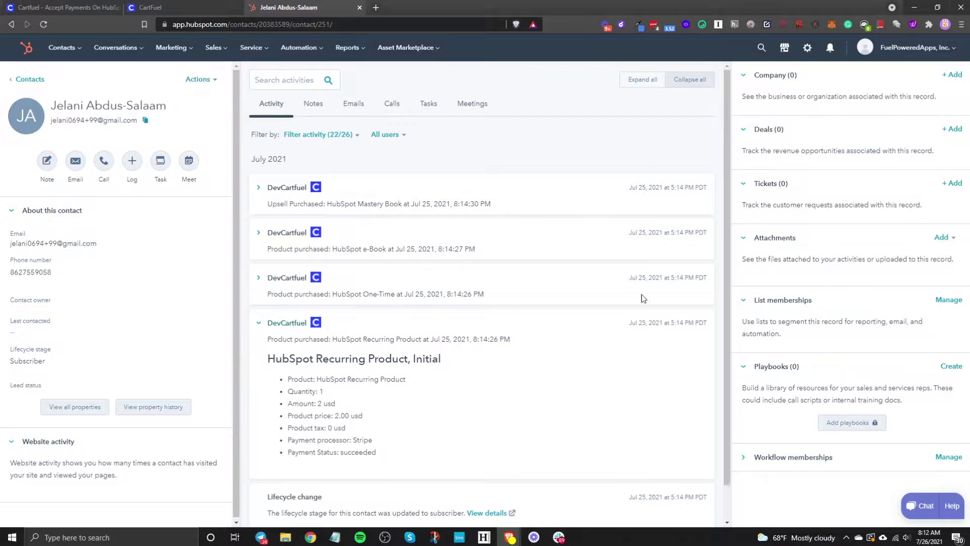
click(44, 5)
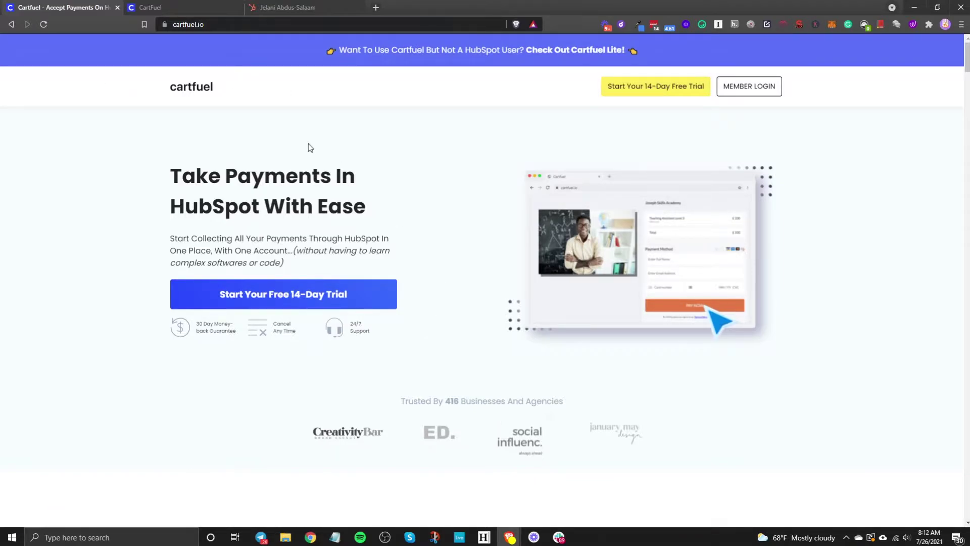
From the CartFuel dashboard, go to Settings > Payment Gateways > External Integrations
click(162, 8)
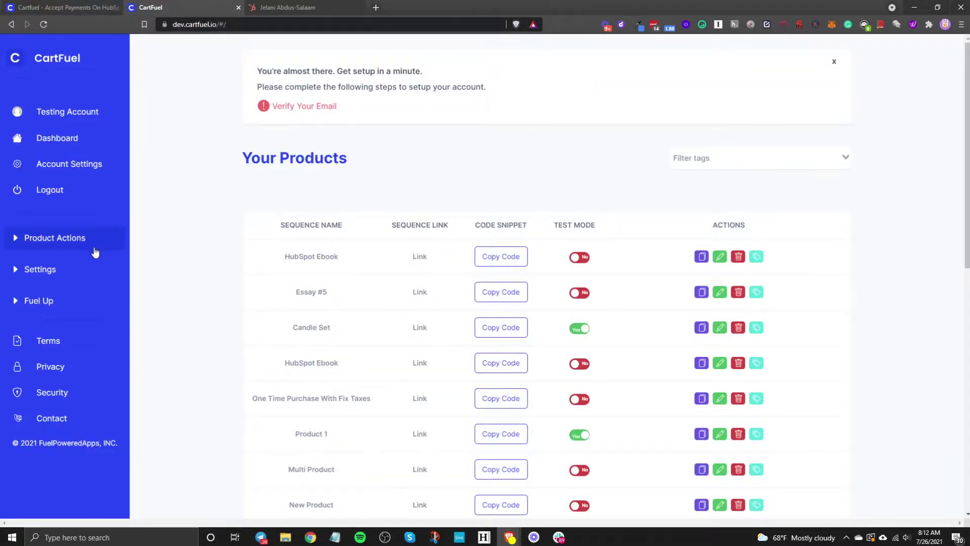
click(71, 268)
click(77, 291)
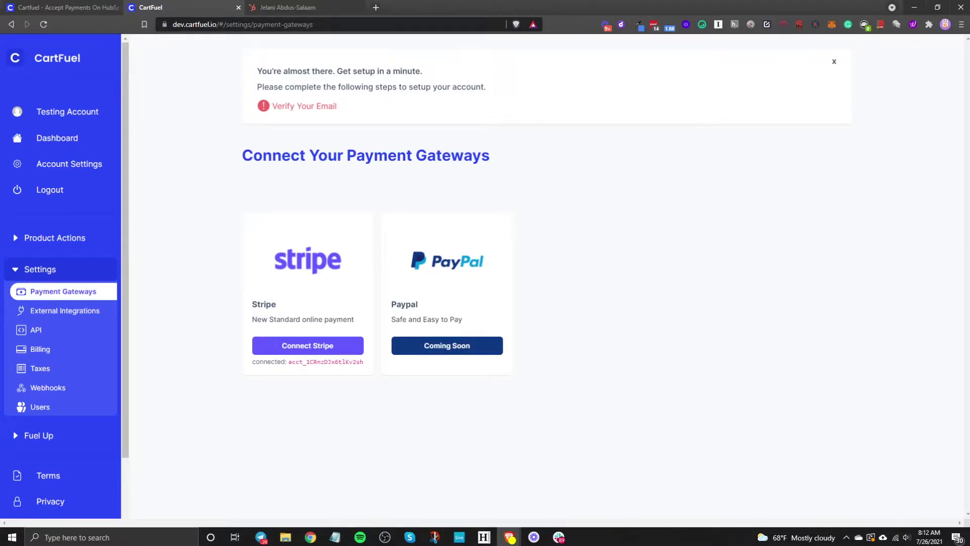
click(86, 316)
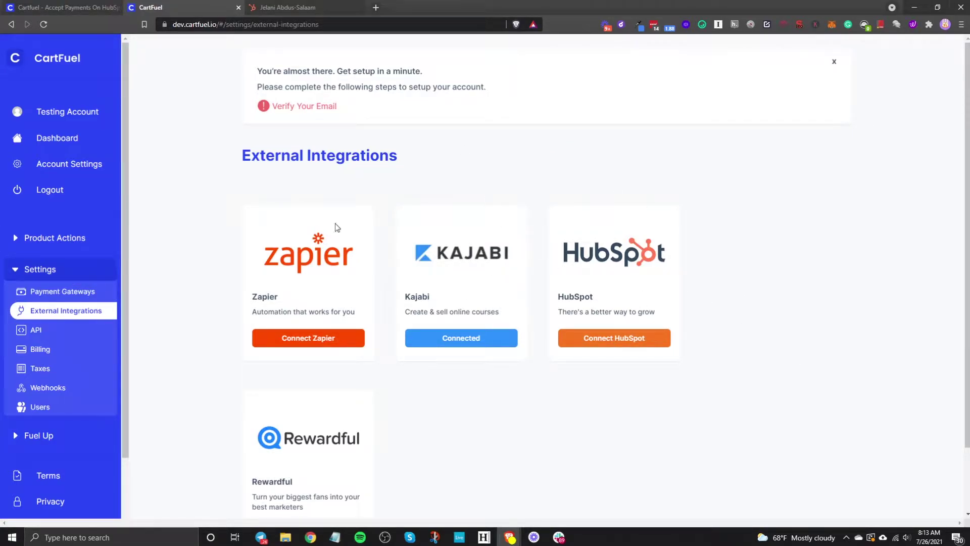
Abandon the HubSpot OAuth connection, then collapse Settings and expand Product Actions in the sidebar
click(599, 341)
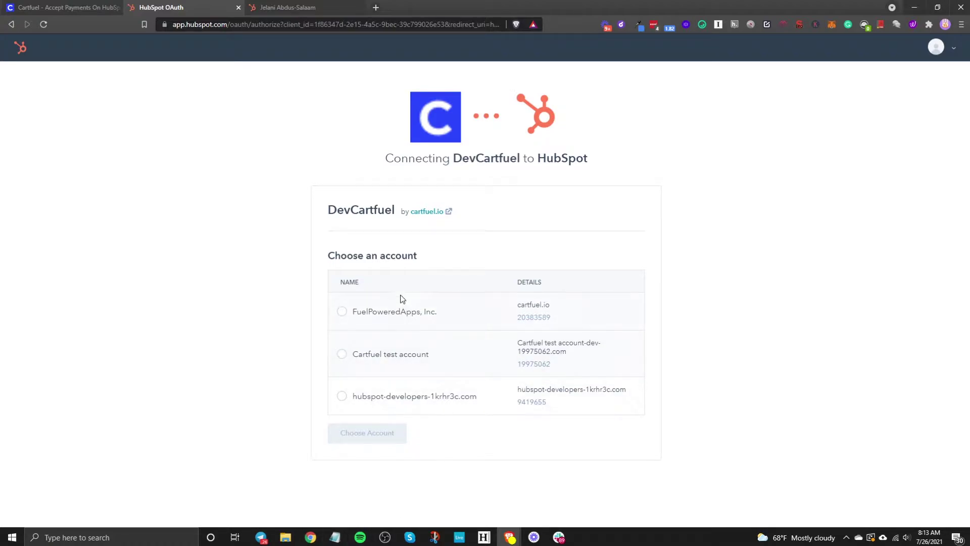
click(14, 25)
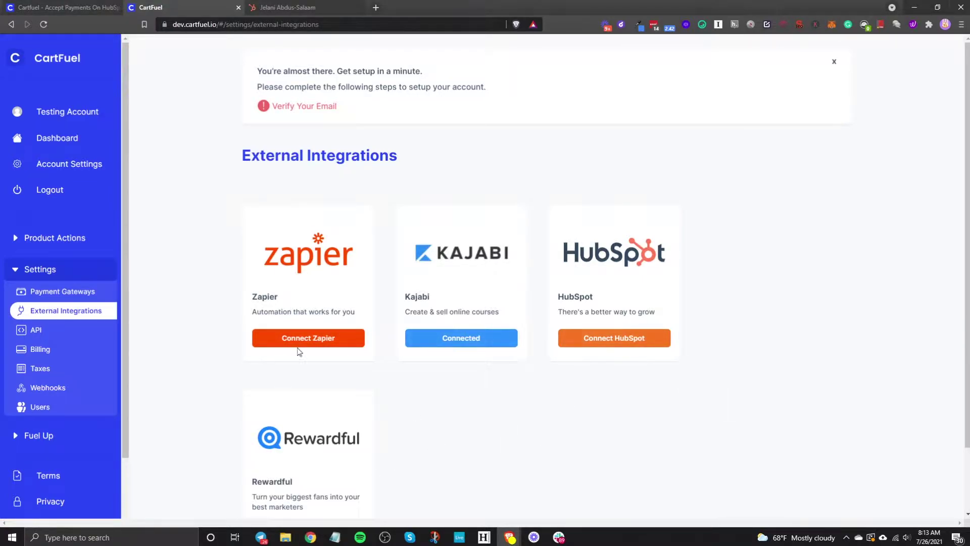
click(41, 273)
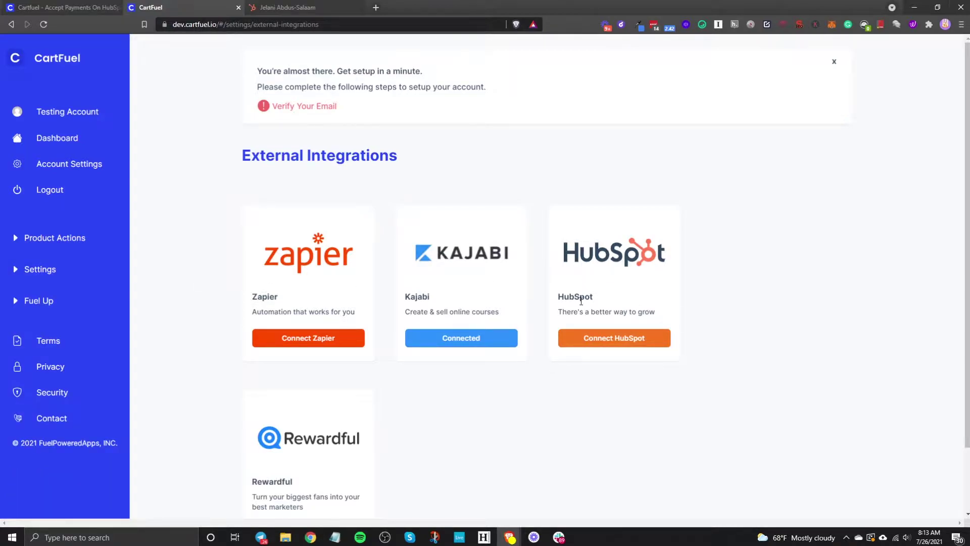
click(46, 243)
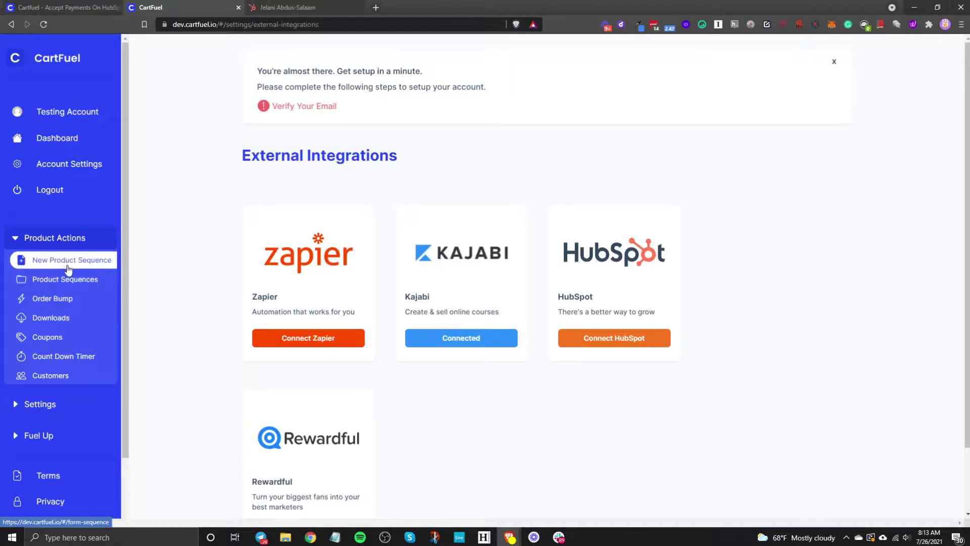
Look over the New Product Sequence form and the HubSpot timeline, then list existing Product Sequences
click(64, 263)
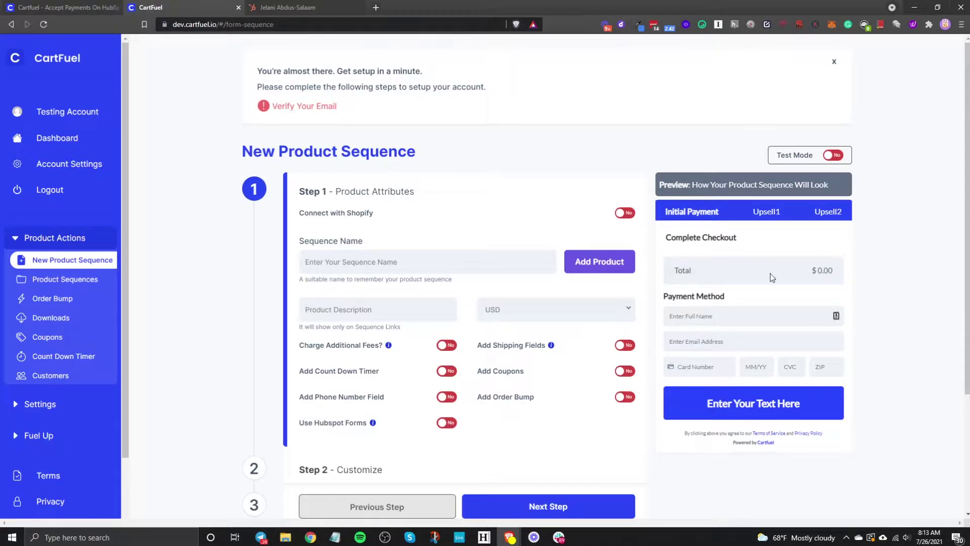
click(303, 7)
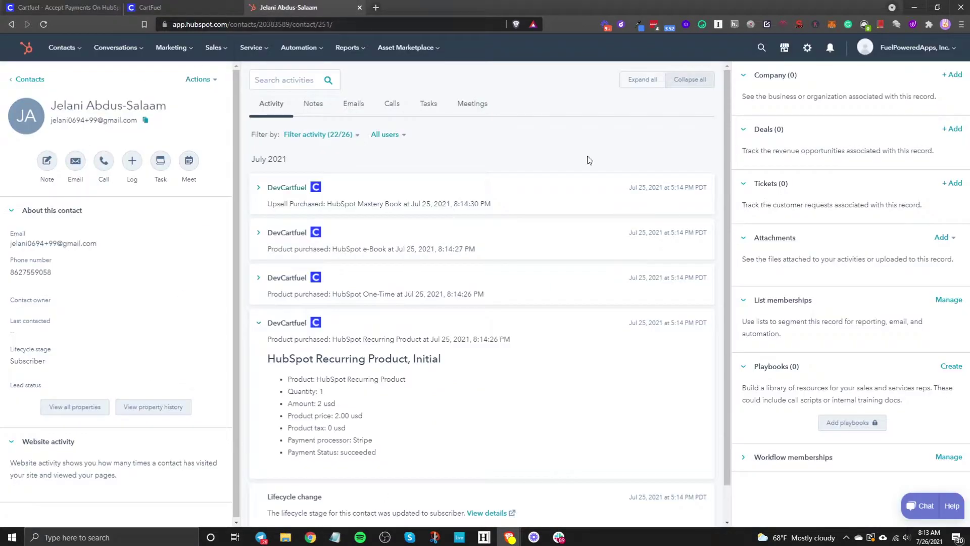
click(162, 7)
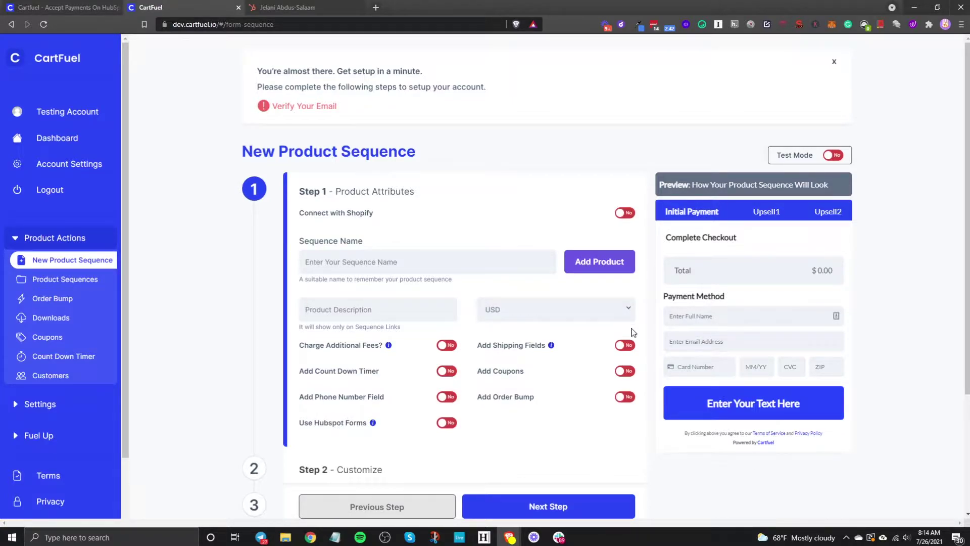
scroll(640, 329, down, 2)
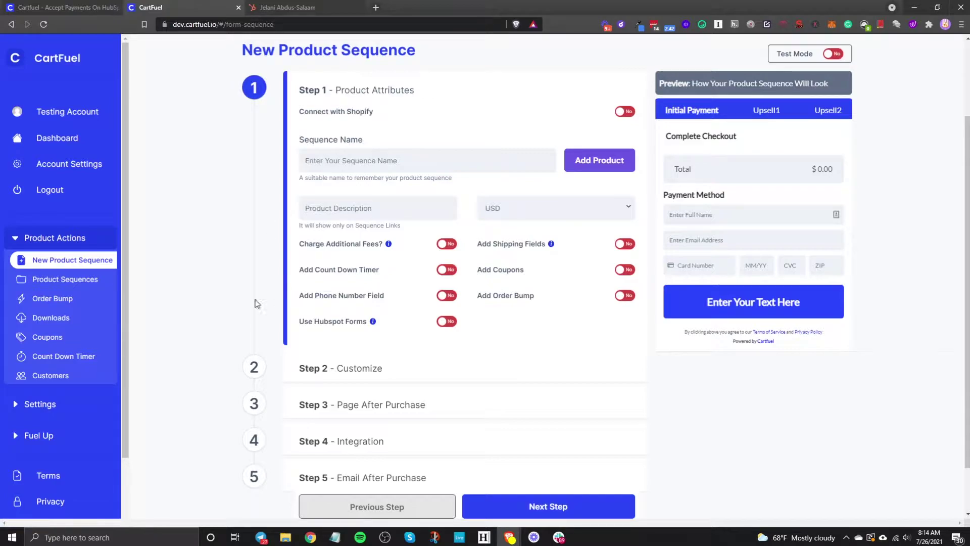
click(37, 288)
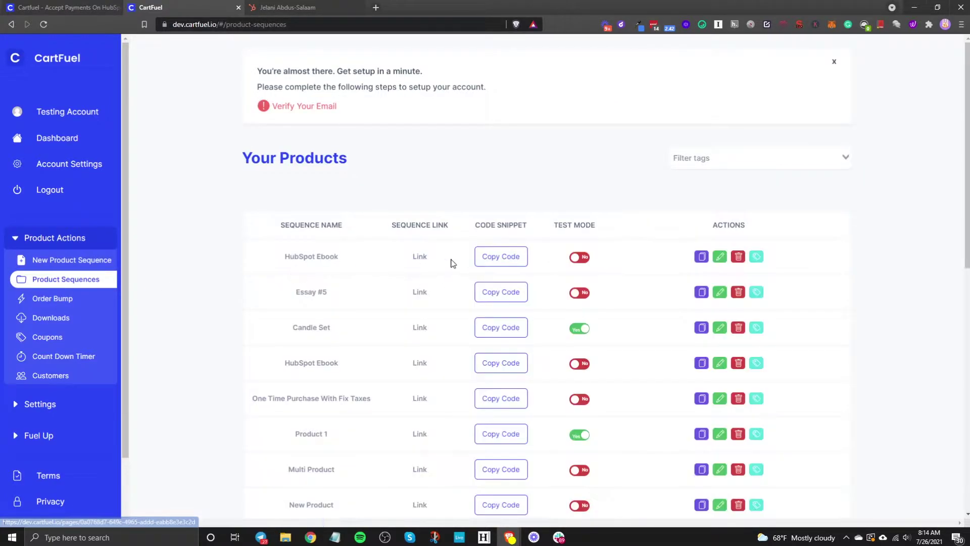
click(419, 258)
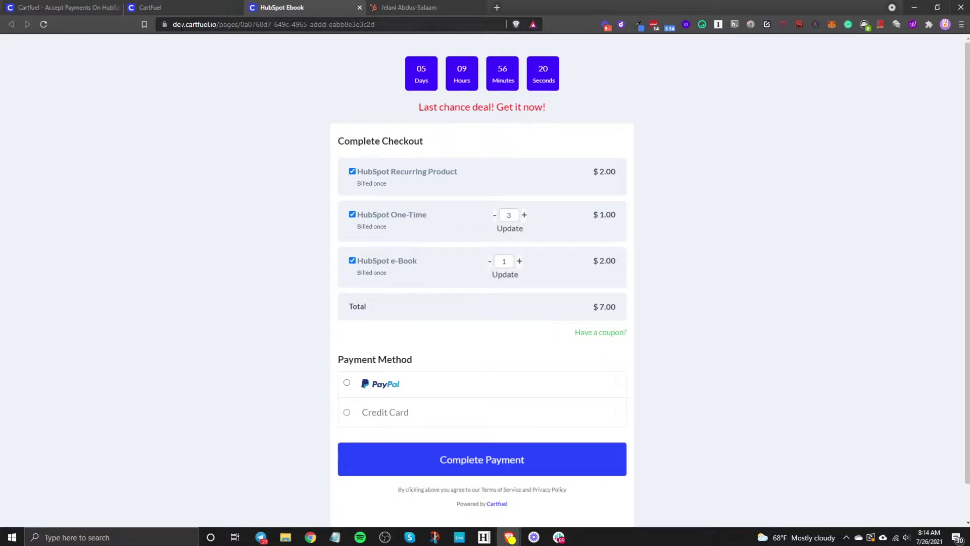
click(369, 417)
scroll(536, 274, down, 4)
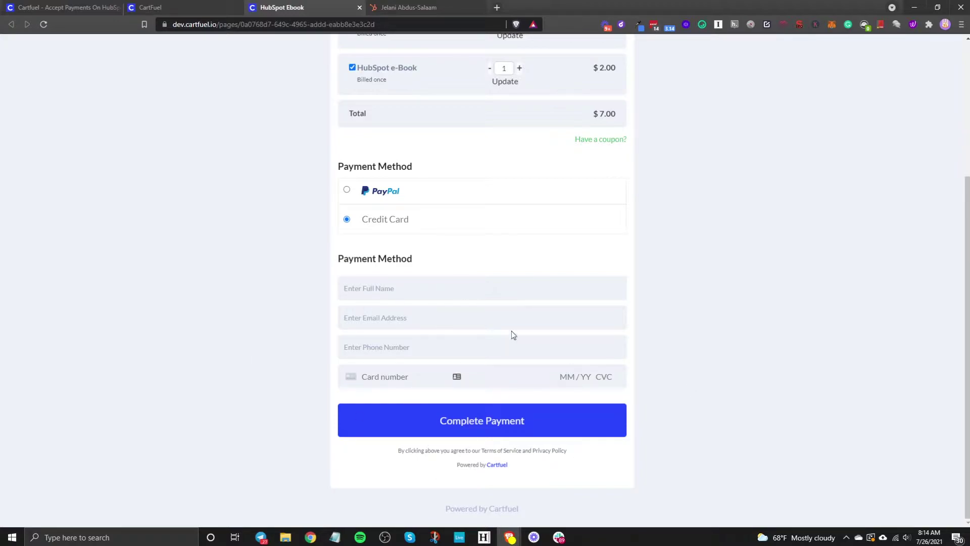
scroll(420, 266, up, 4)
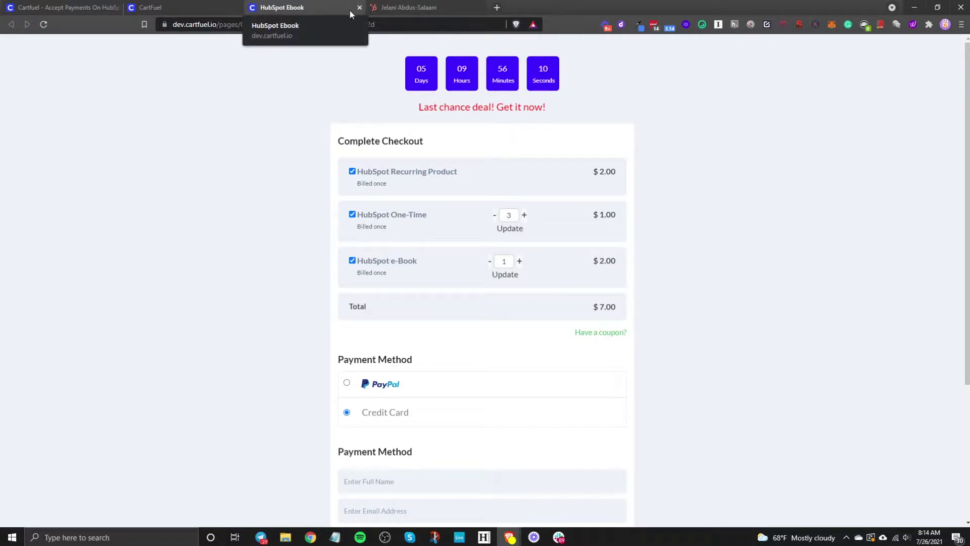
click(358, 8)
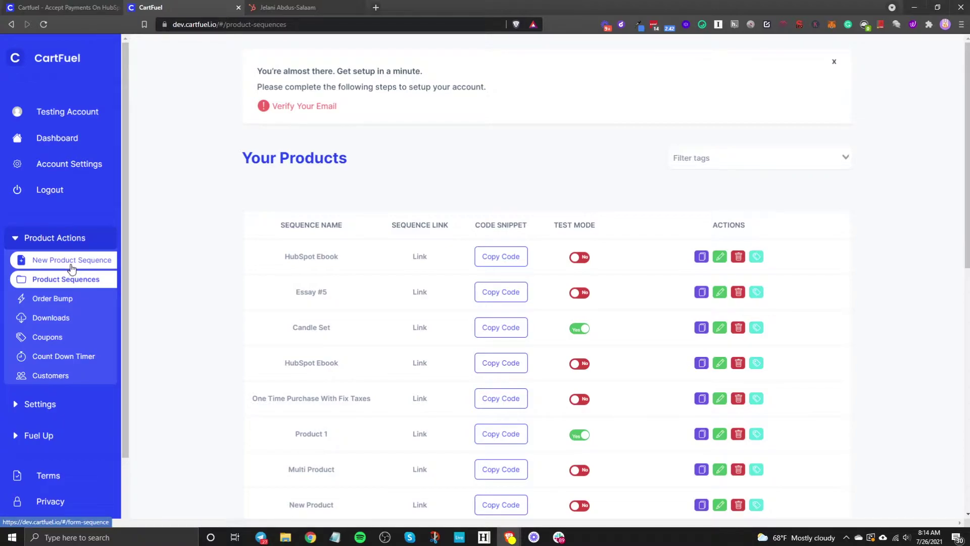
Create a sequence named 'HubSpot Test' and add a product 'HubSpot eBook' priced at 5
click(51, 266)
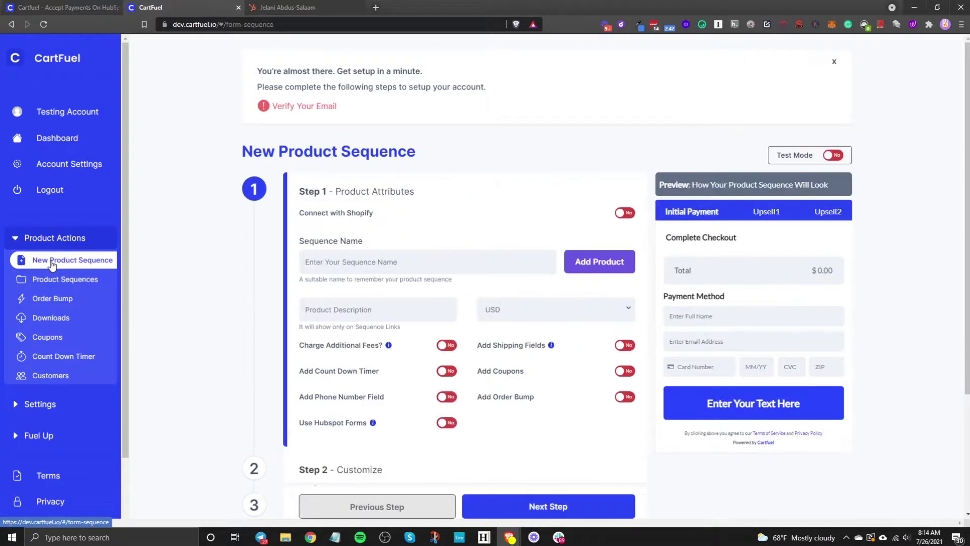
click(330, 266)
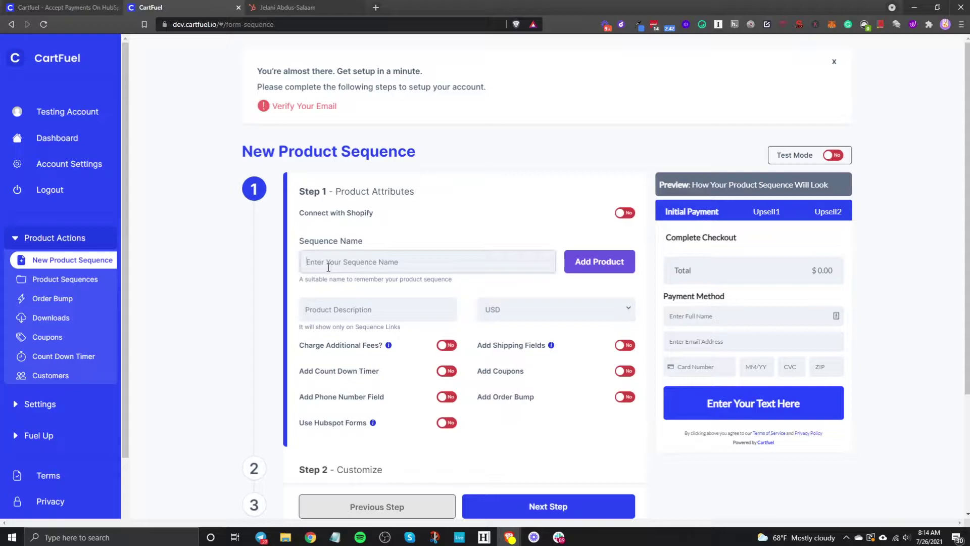
text(HubSpot Test)
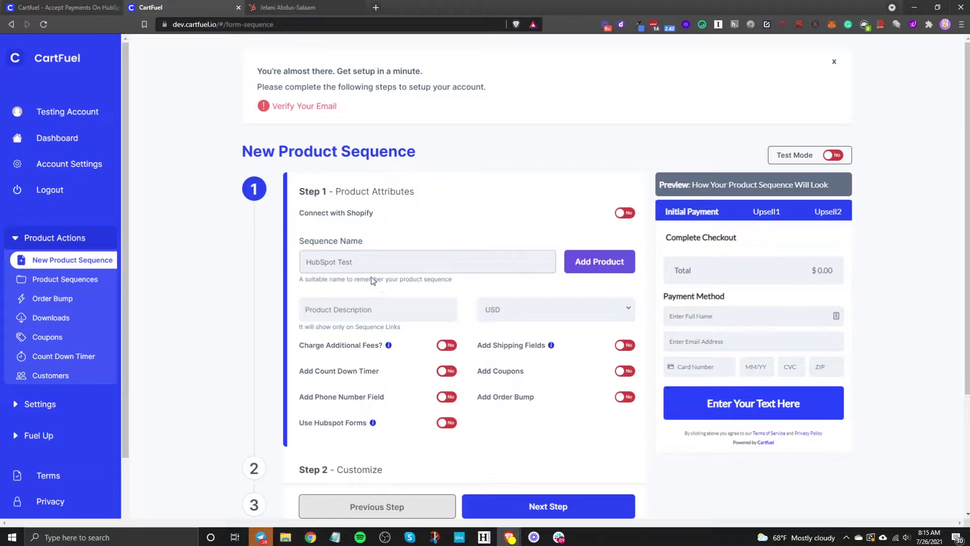
click(585, 262)
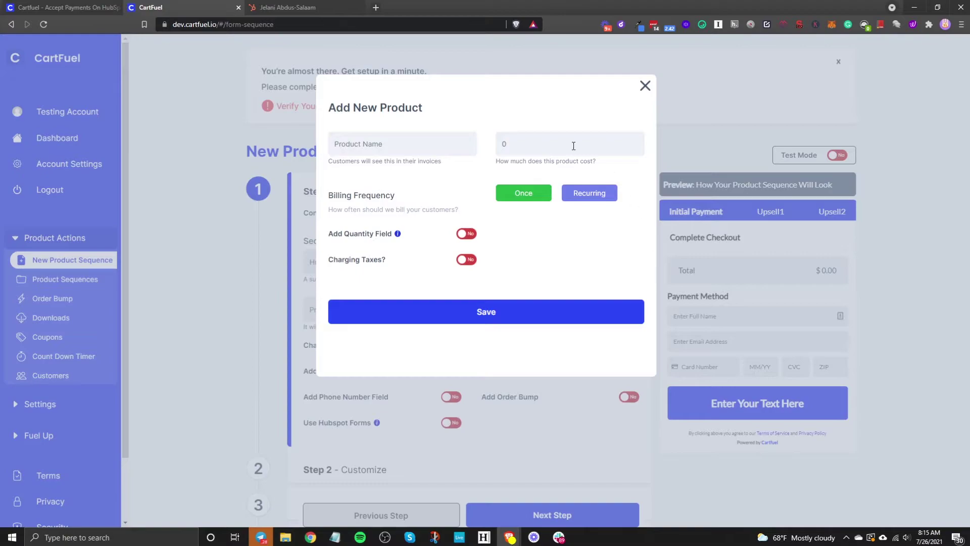
click(422, 146)
text(HubSpot eBook)
key(Tab)
text(5)
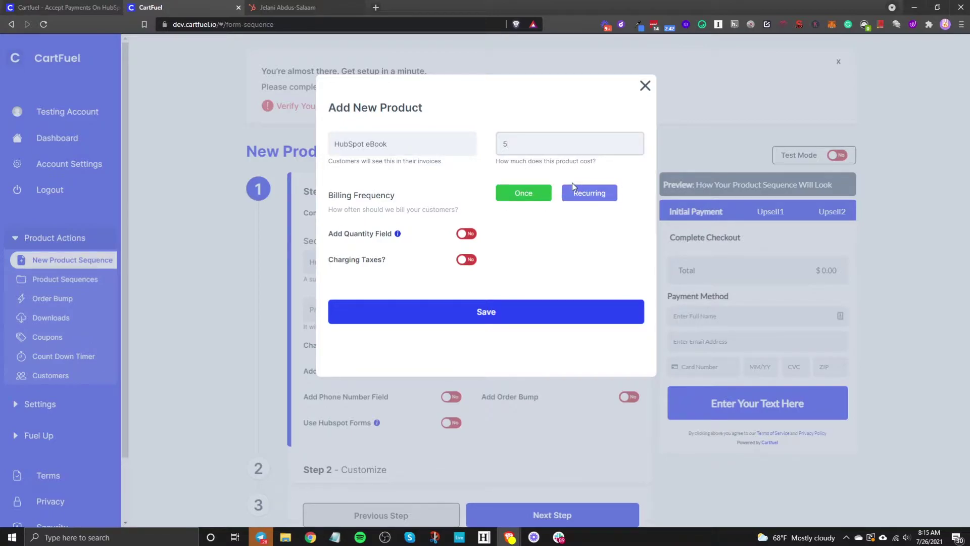
Set the eBook to bill once with a quantity field, no expiration or taxes, and save it
click(596, 197)
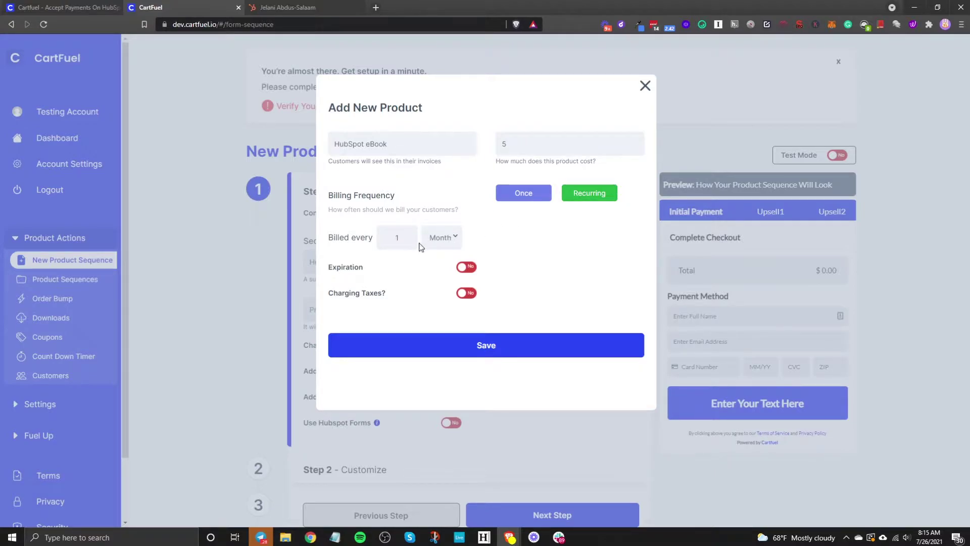
click(433, 242)
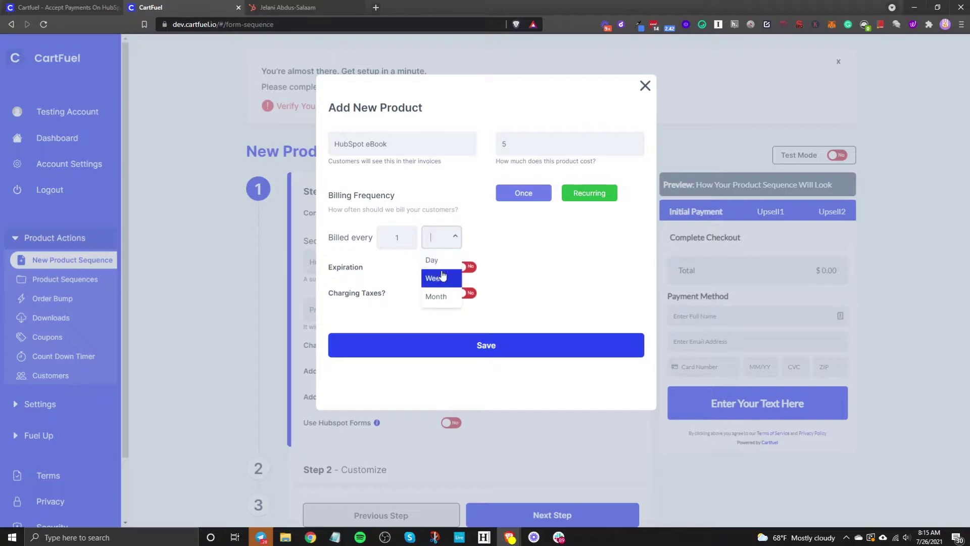
click(533, 240)
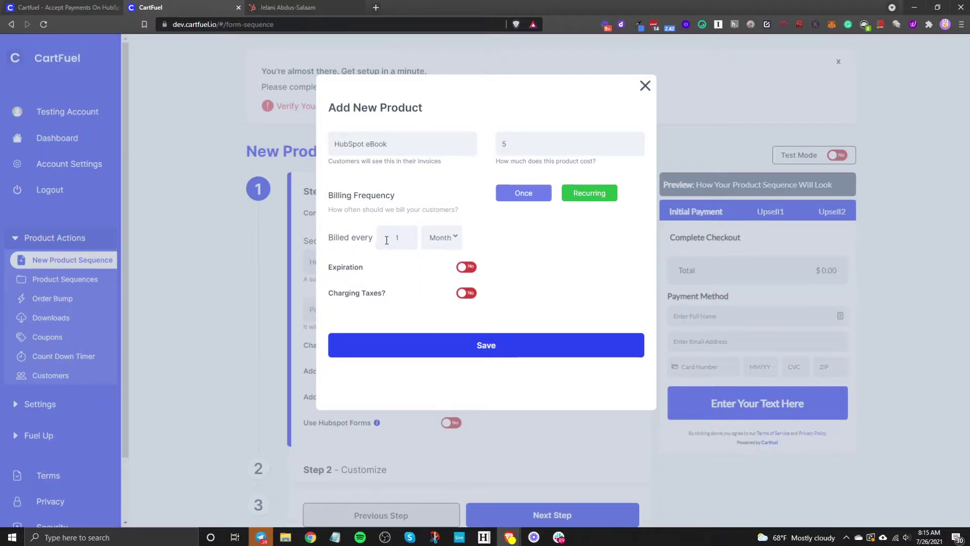
click(465, 273)
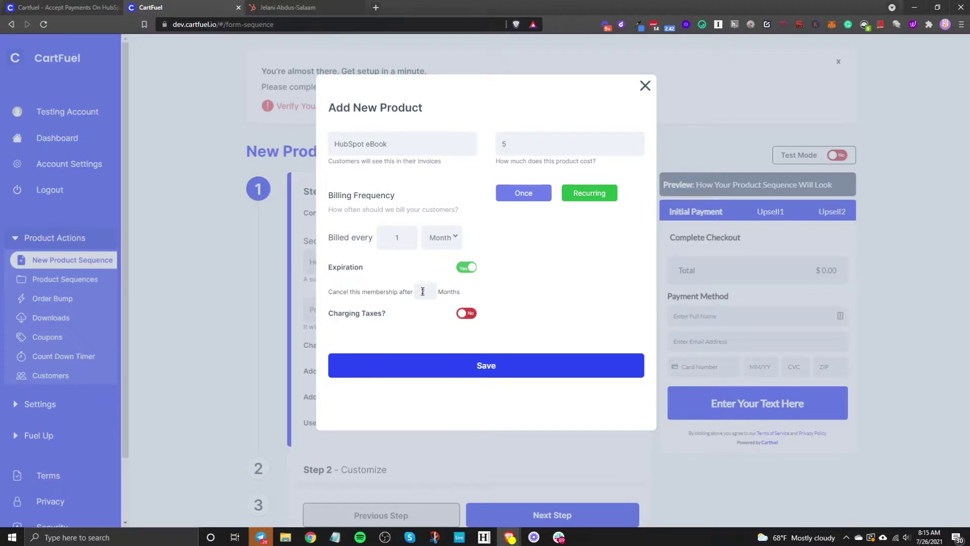
click(465, 270)
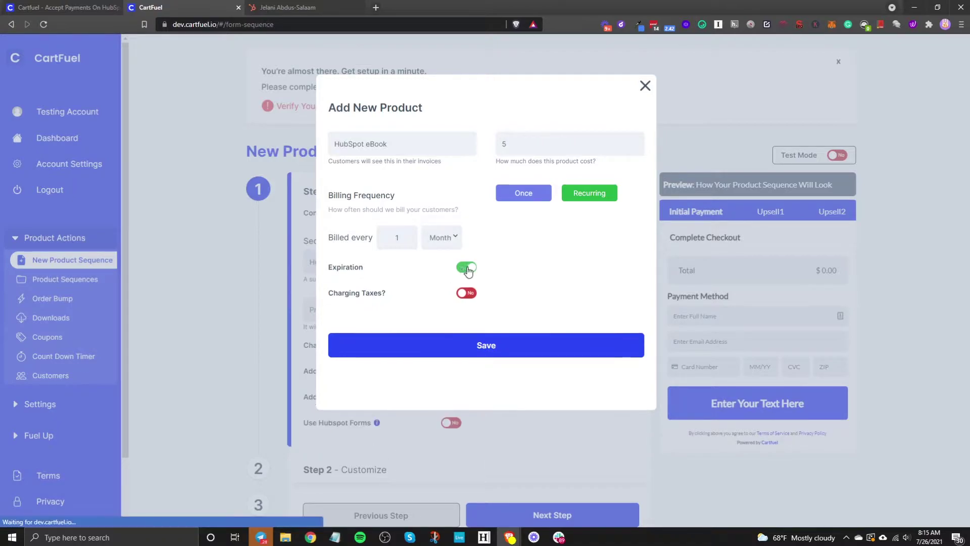
click(525, 195)
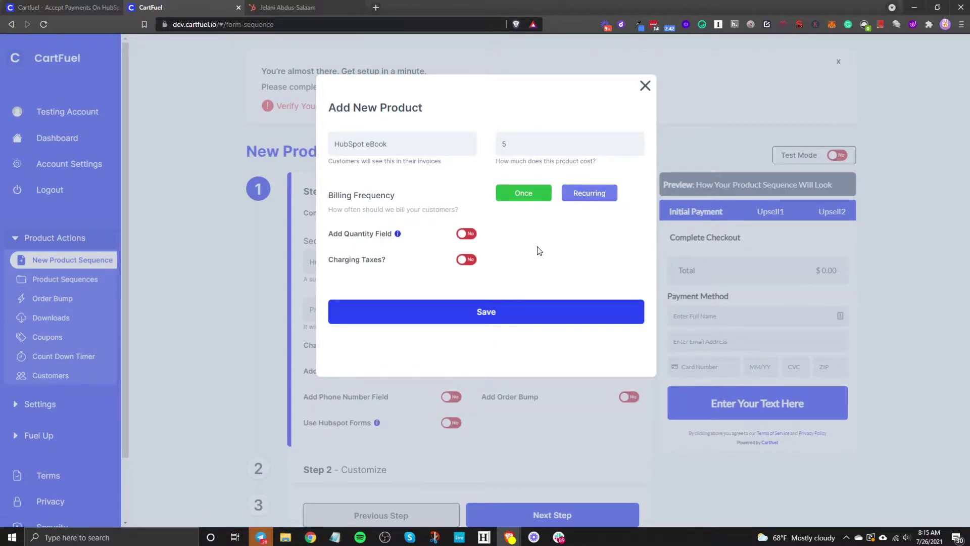
click(463, 235)
click(468, 265)
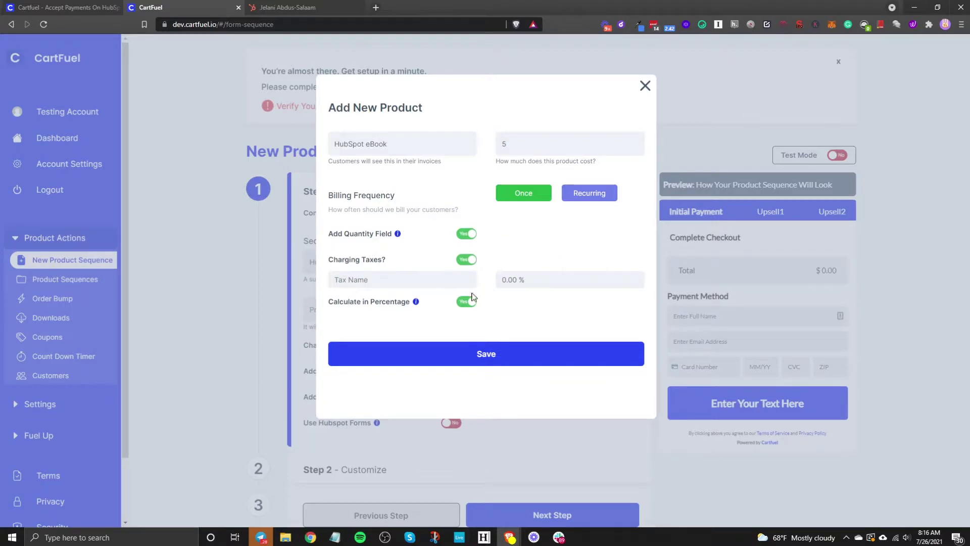
click(467, 261)
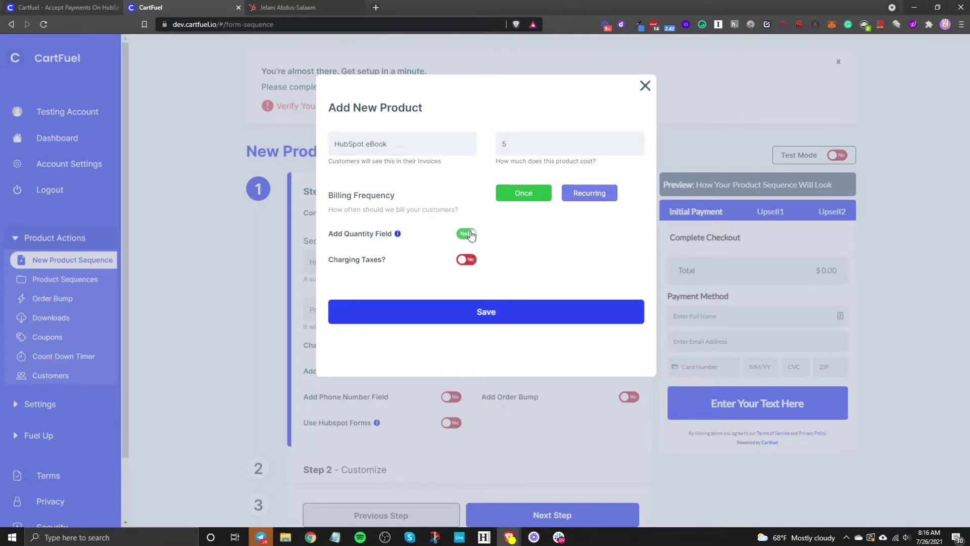
click(503, 313)
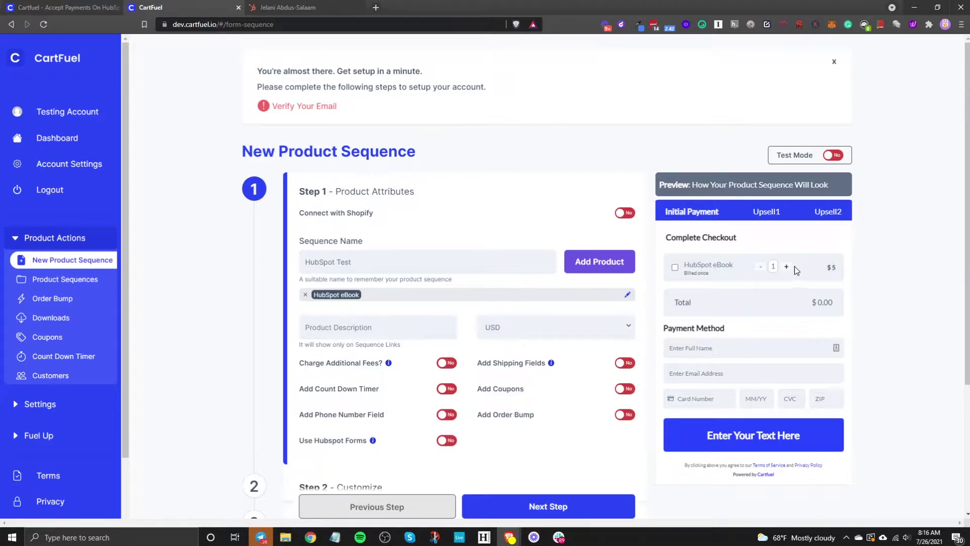
Add and save a second product 'HubSpot Audiobook' priced at 7
click(607, 274)
click(388, 139)
text(HubSpot Audiobook)
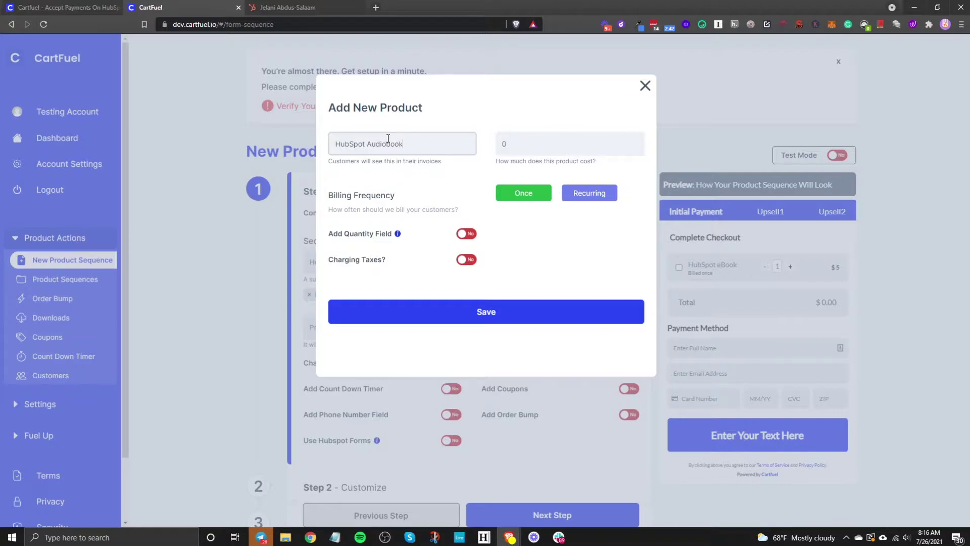
drag(518, 145, 499, 143)
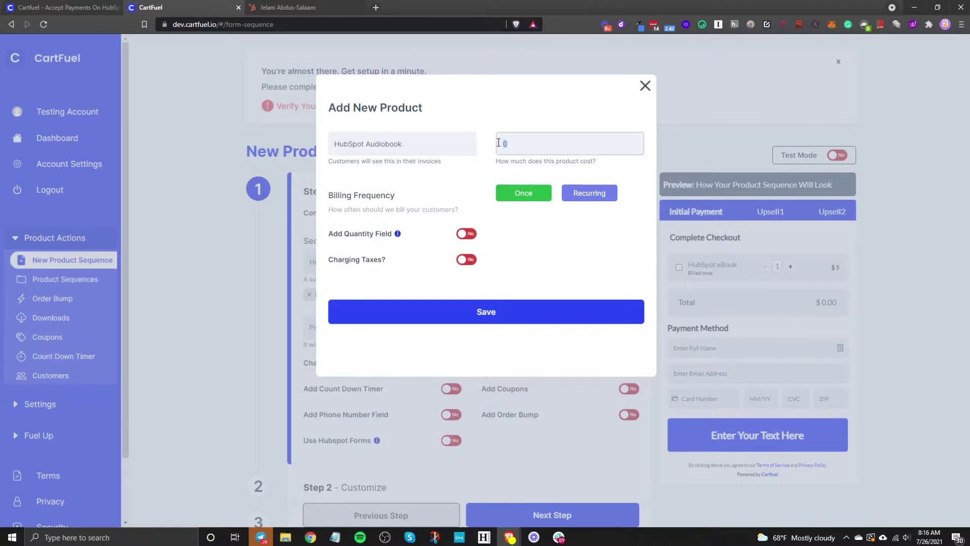
text(7)
click(481, 312)
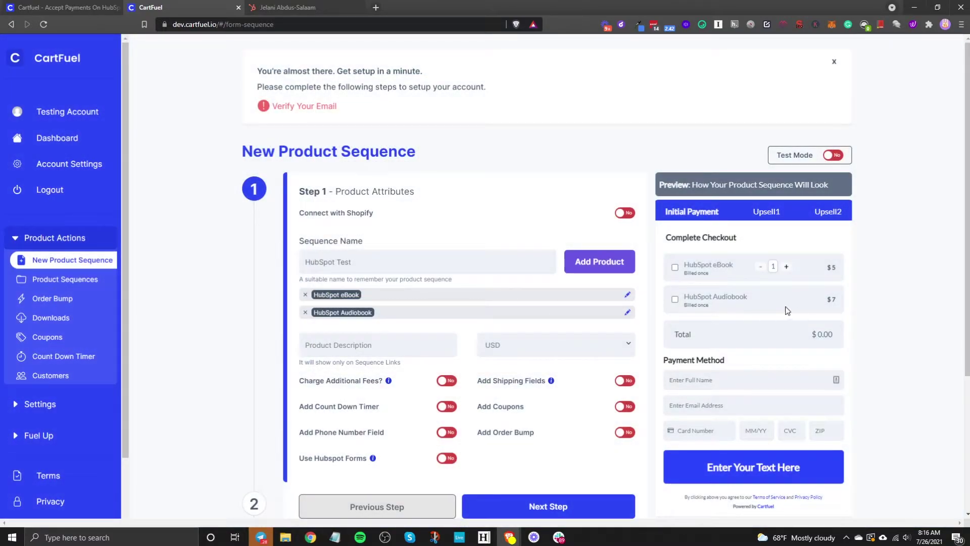
Tick both products in the checkout preview to see the $12.00 total, then clear them back to $0.00
click(675, 299)
click(675, 268)
click(675, 268)
click(676, 268)
click(675, 267)
click(675, 299)
Leave the currency at USD and switch Charge Additional Fees to Yes
scroll(356, 372, down, 2)
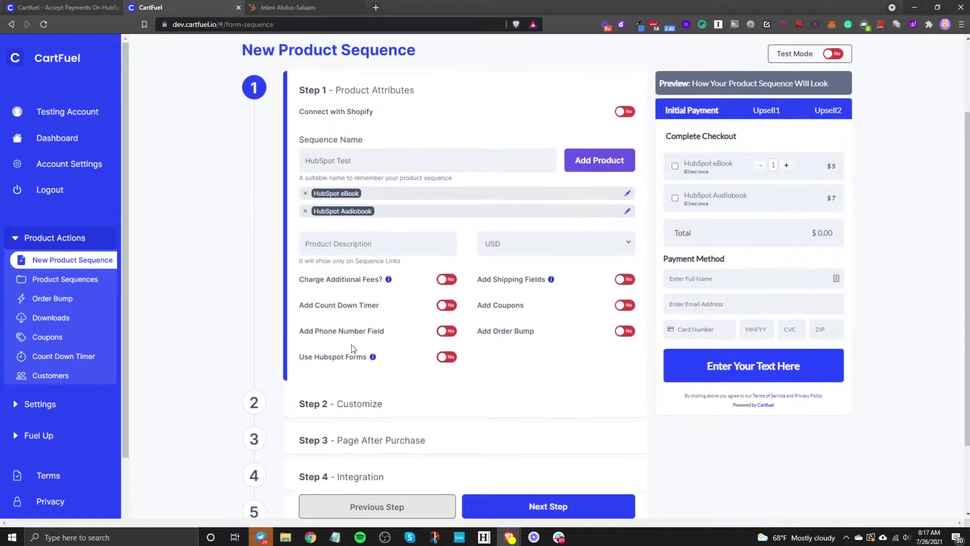
click(330, 248)
click(491, 244)
click(386, 246)
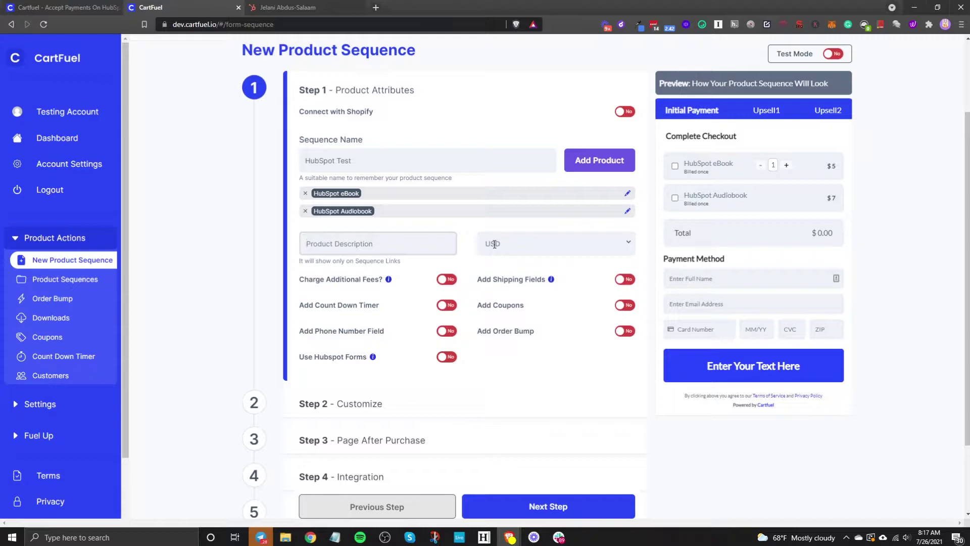
click(514, 252)
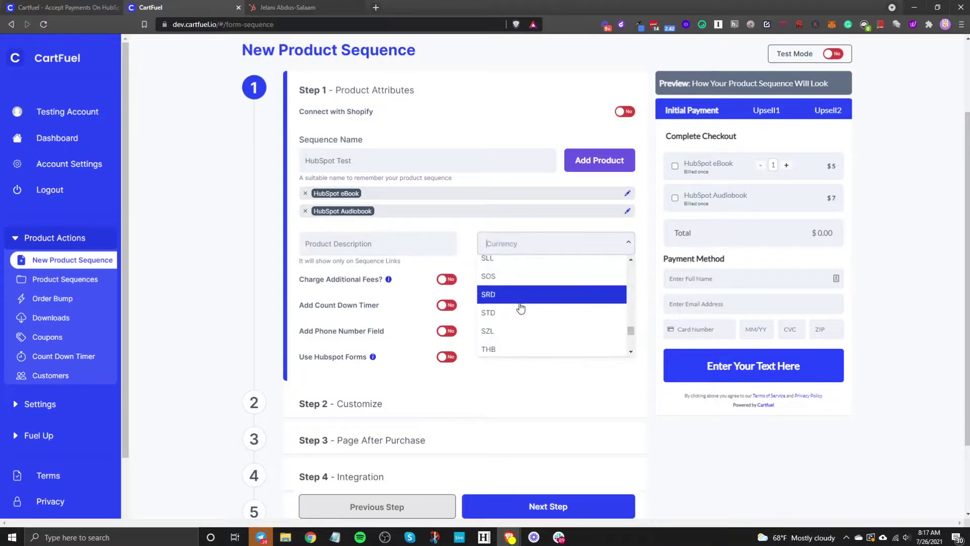
click(465, 235)
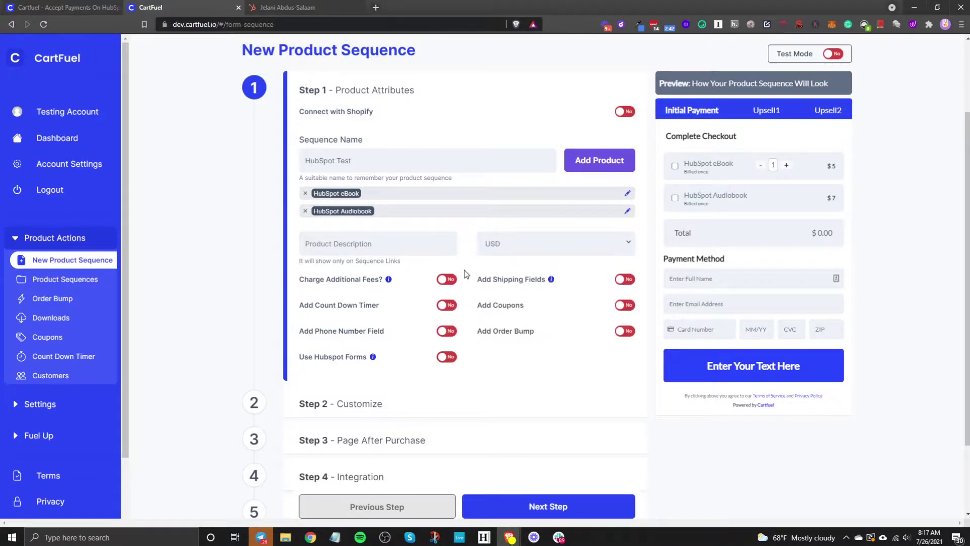
click(448, 281)
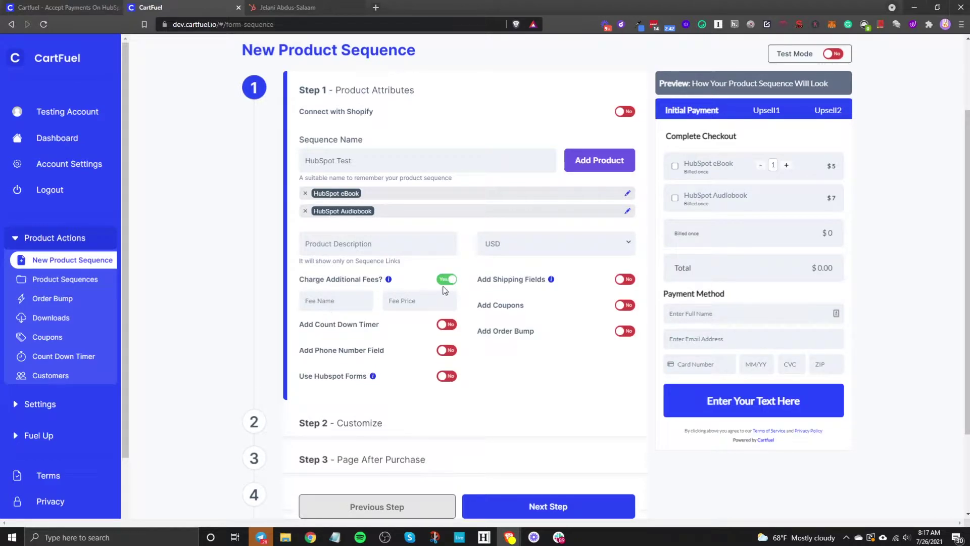
Turn off additional fees, shipping and countdown timer, and switch Add Phone Number Field to Yes
click(446, 281)
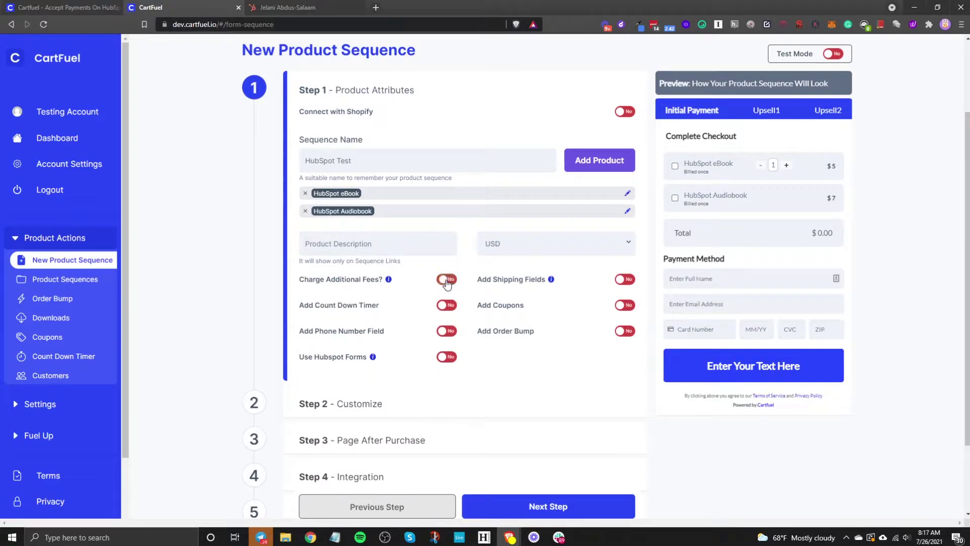
click(619, 280)
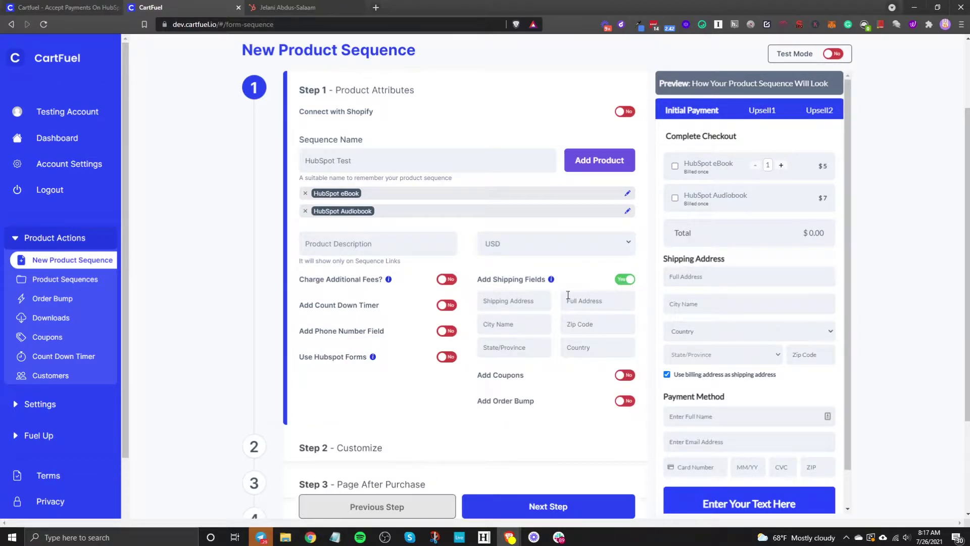
click(630, 282)
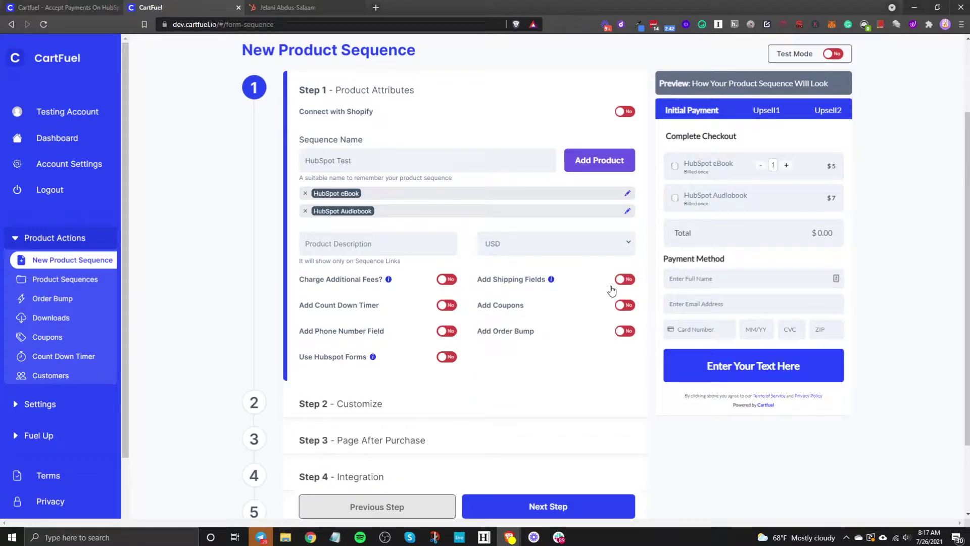
click(448, 306)
click(448, 306)
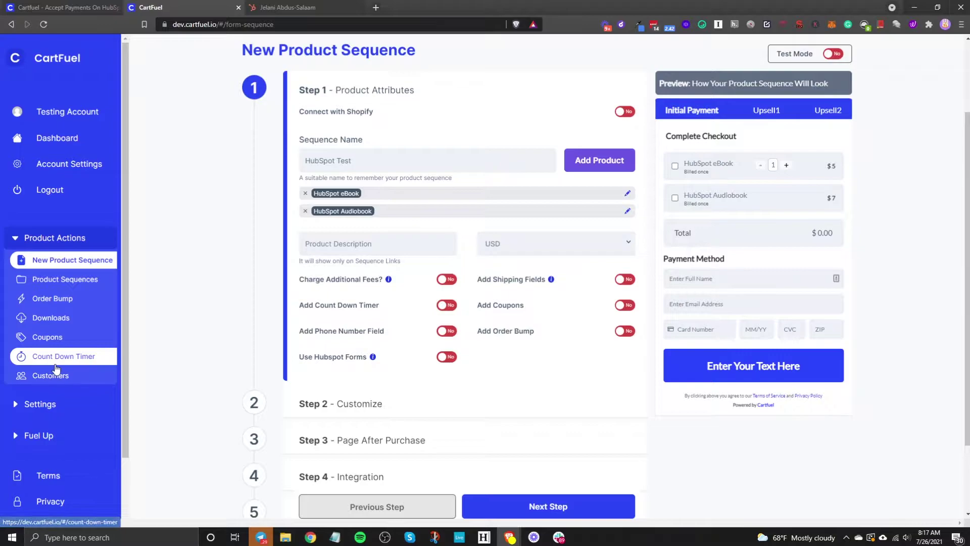
click(447, 307)
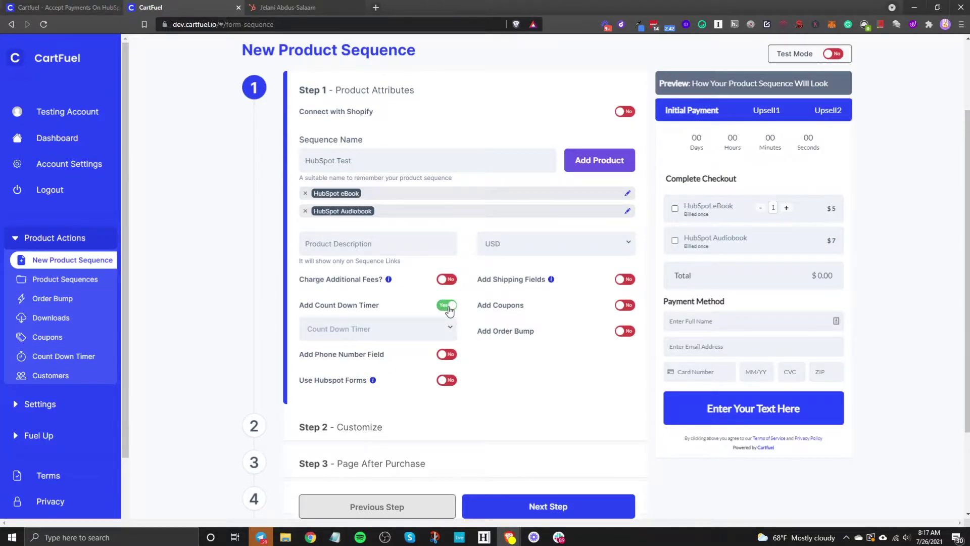
click(448, 306)
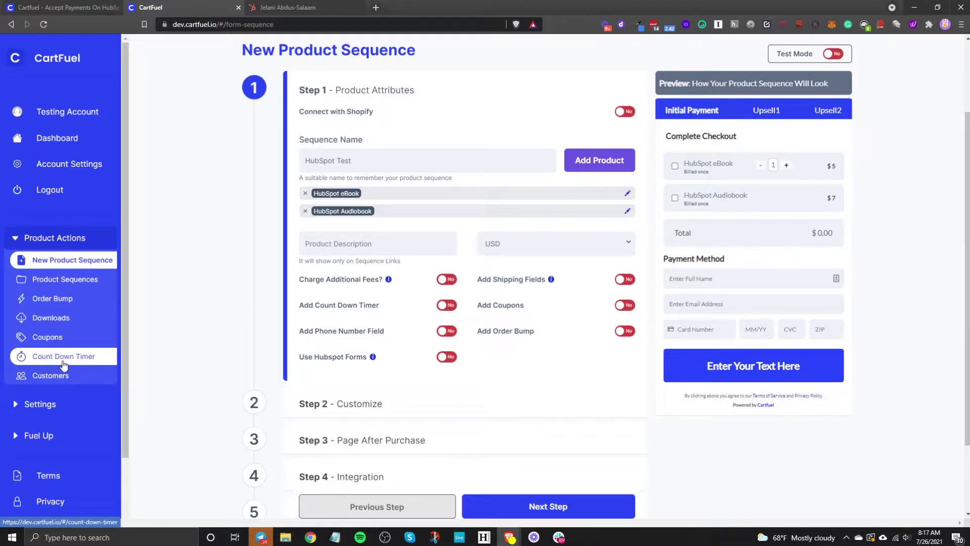
click(447, 332)
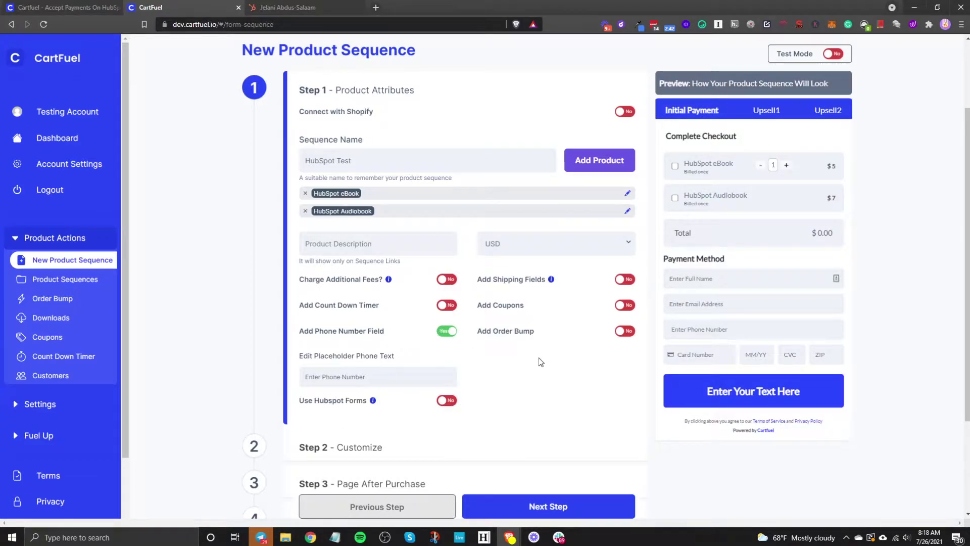
click(447, 401)
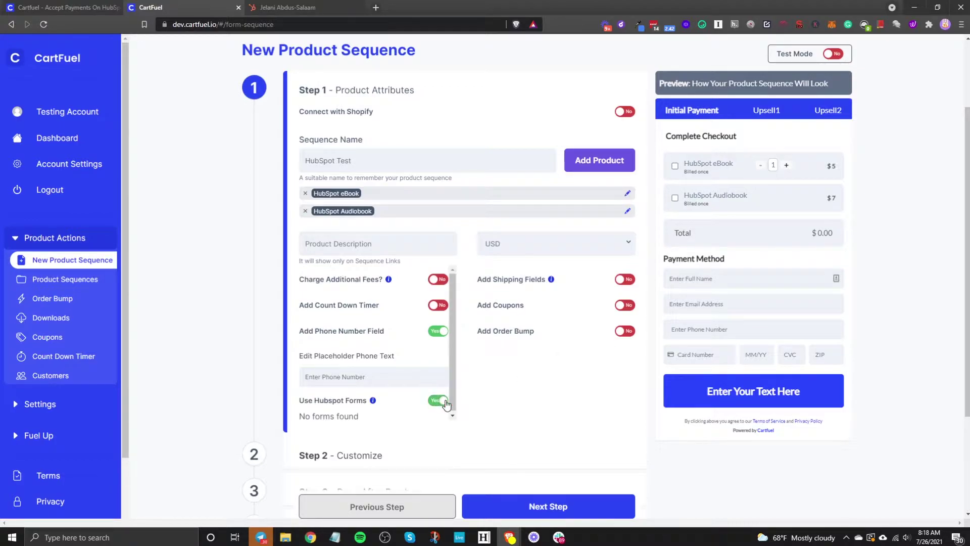
click(438, 401)
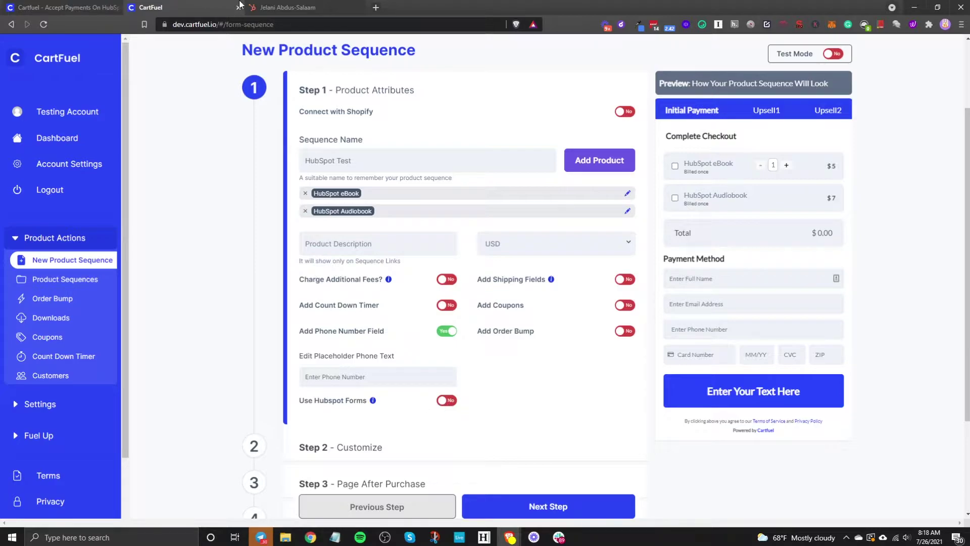
click(445, 403)
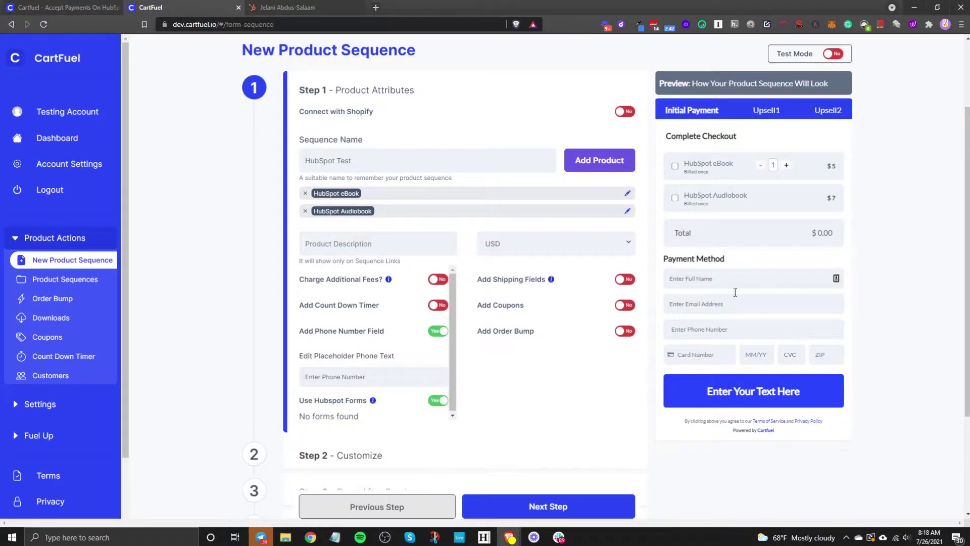
click(442, 403)
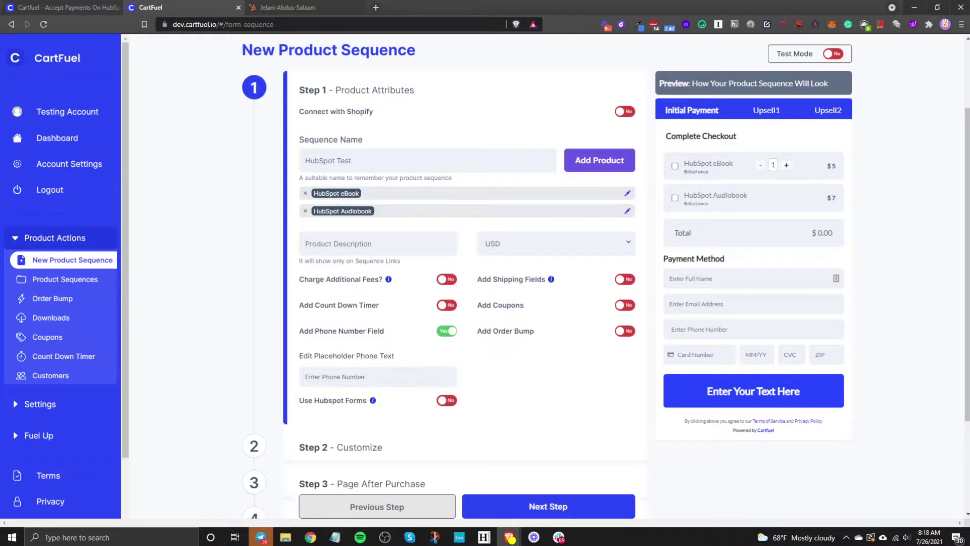
click(289, 8)
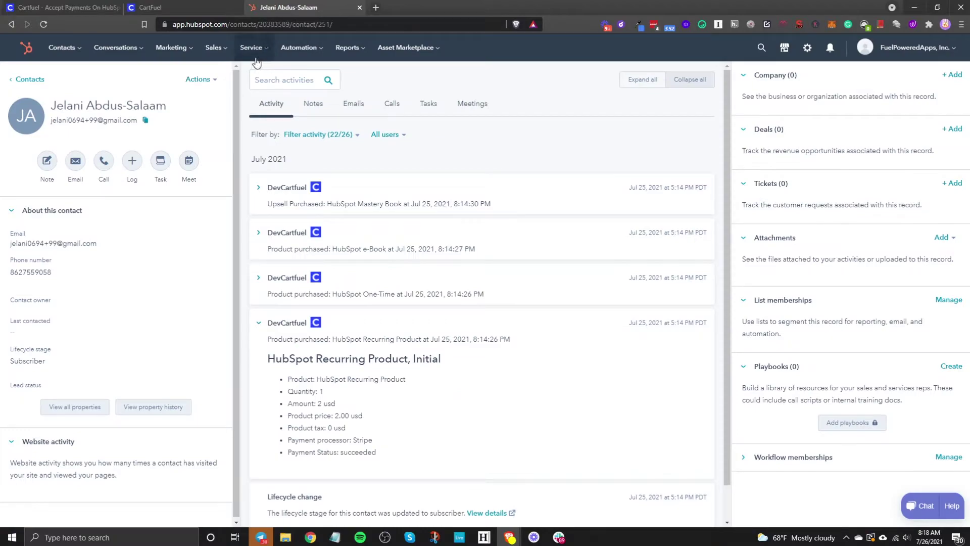
click(176, 54)
mouse_move(247, 242)
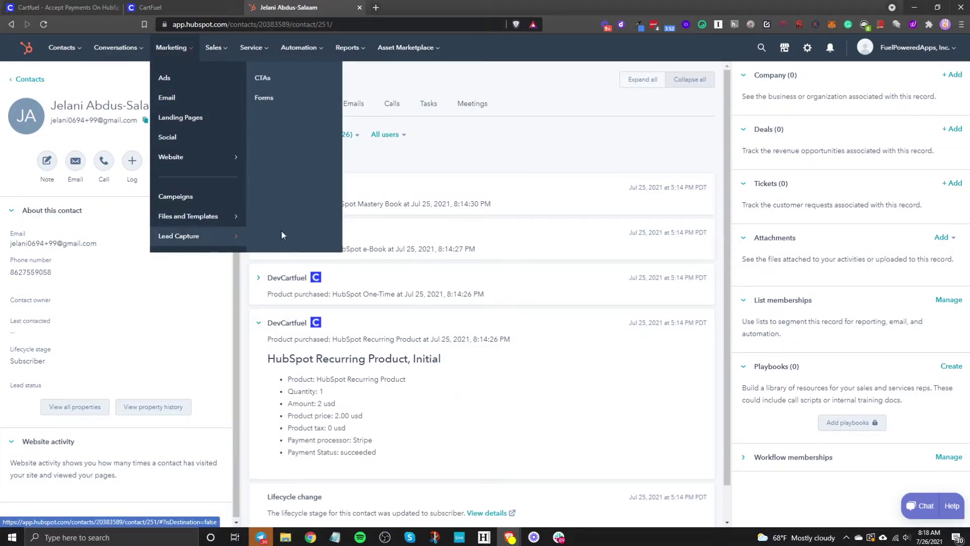
click(176, 11)
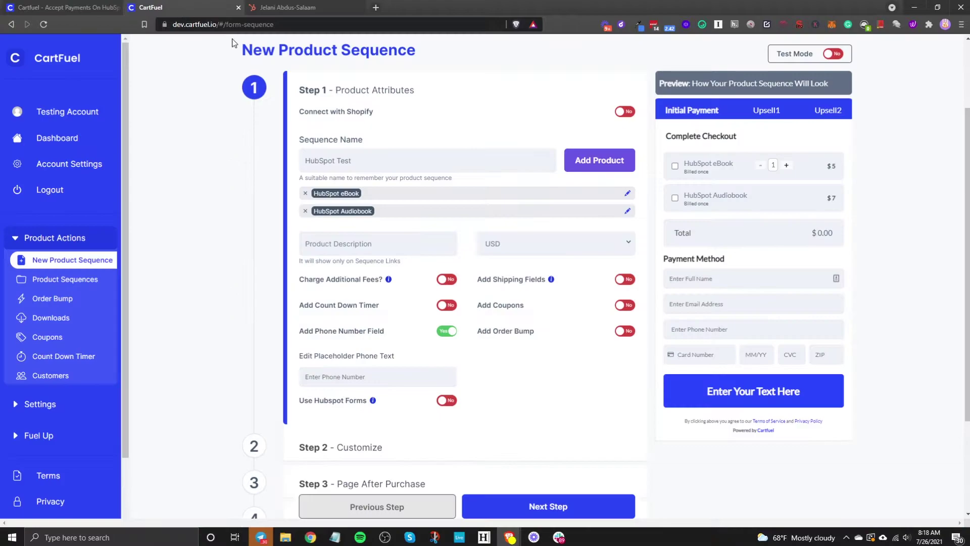
Turn on the order bump 'Bump' and try it with the Audiobook in the checkout preview
click(626, 331)
click(613, 350)
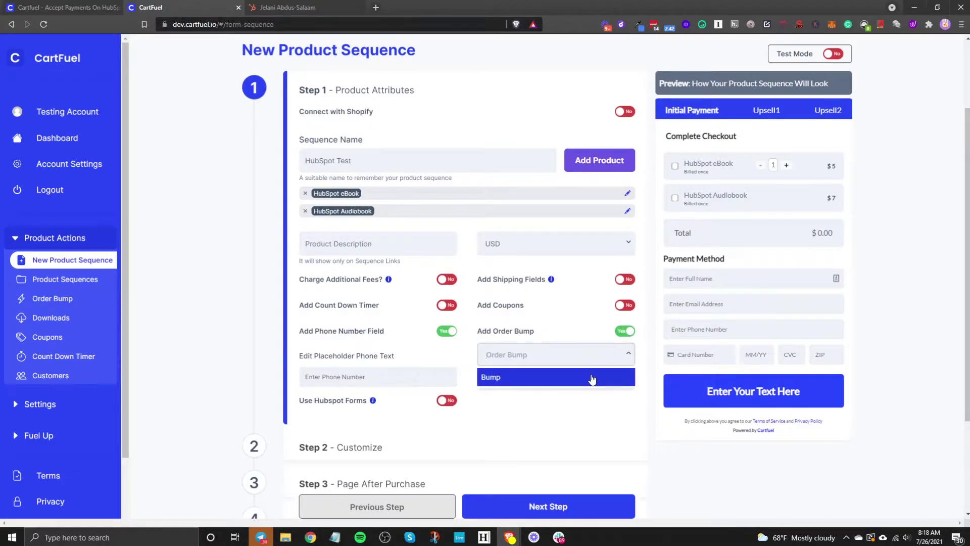
click(591, 379)
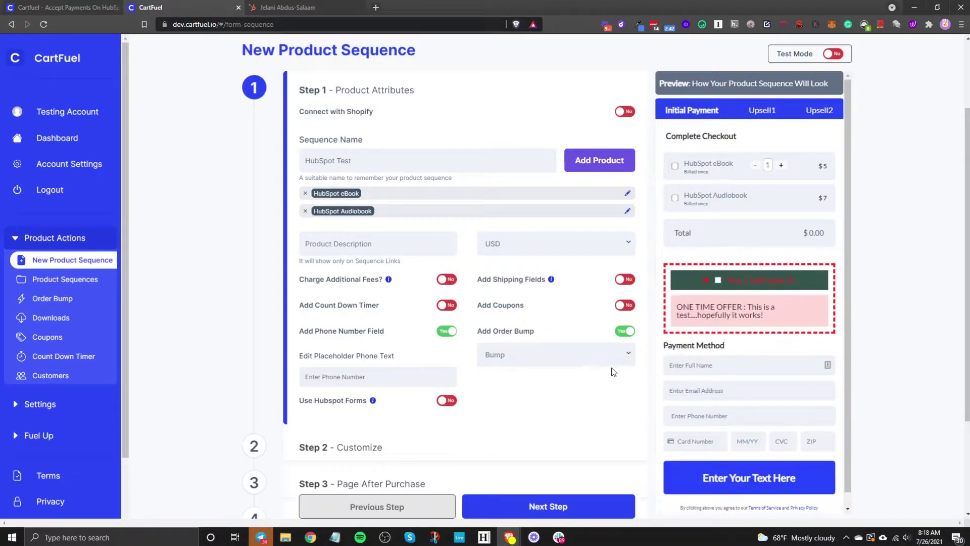
click(718, 281)
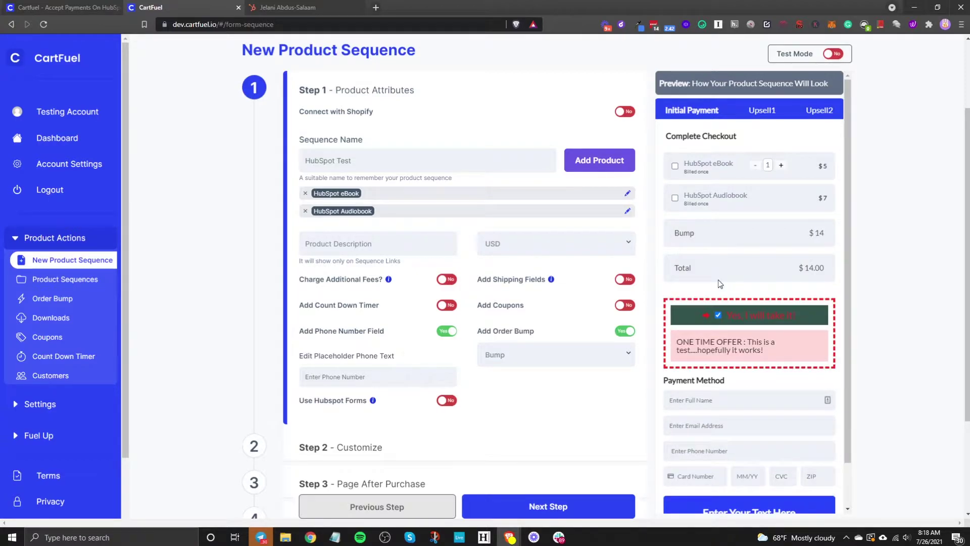
click(718, 316)
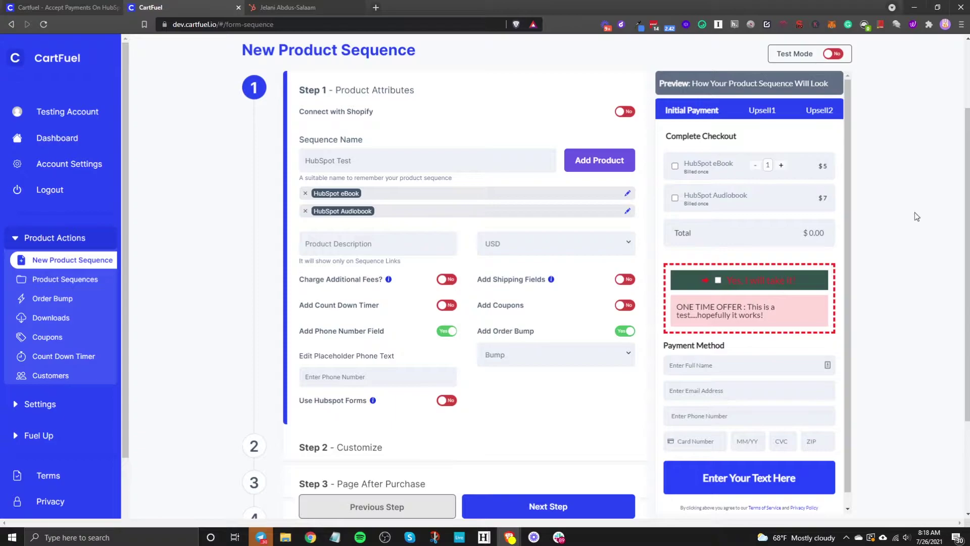
click(675, 199)
click(718, 282)
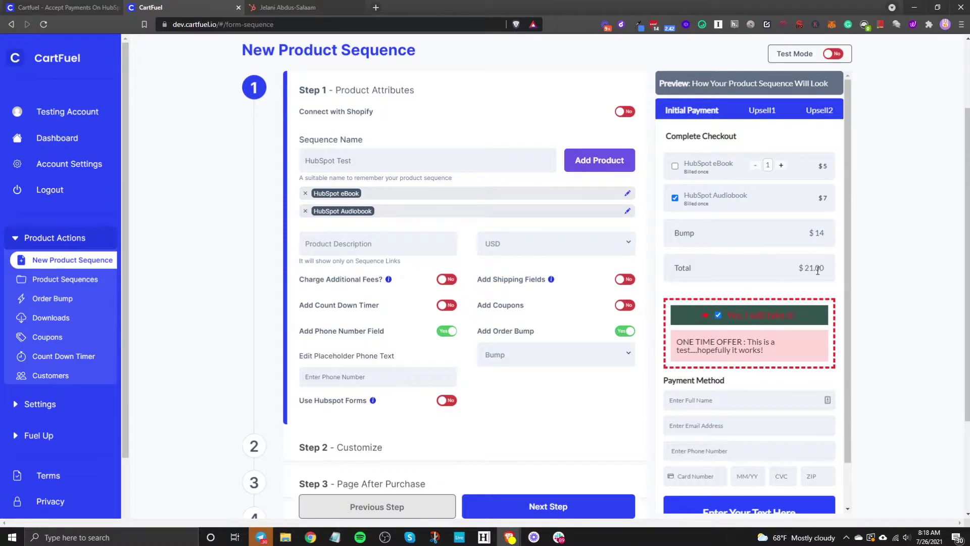
Switch the order bump off, untick the Audiobook, and continue to Step 2 – Customize
scroll(722, 319, down, 2)
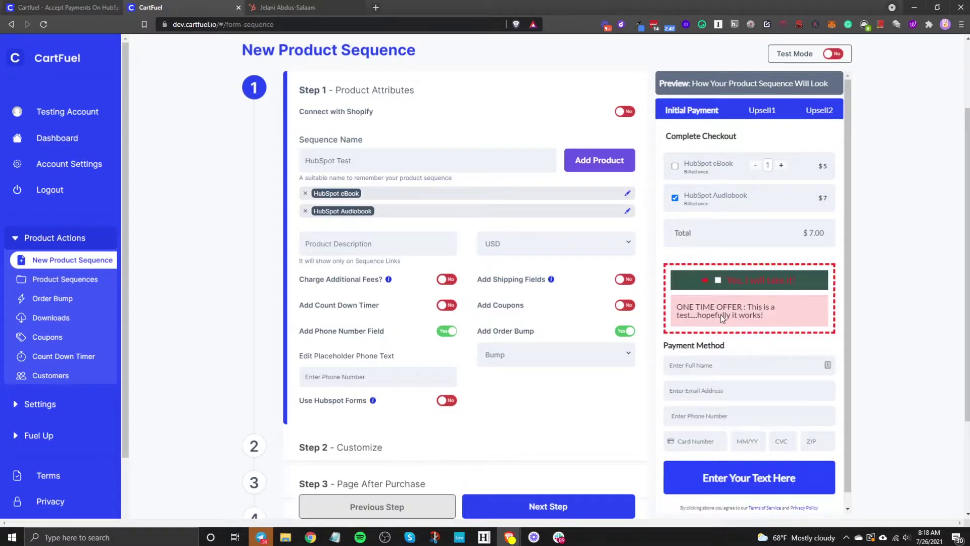
click(625, 330)
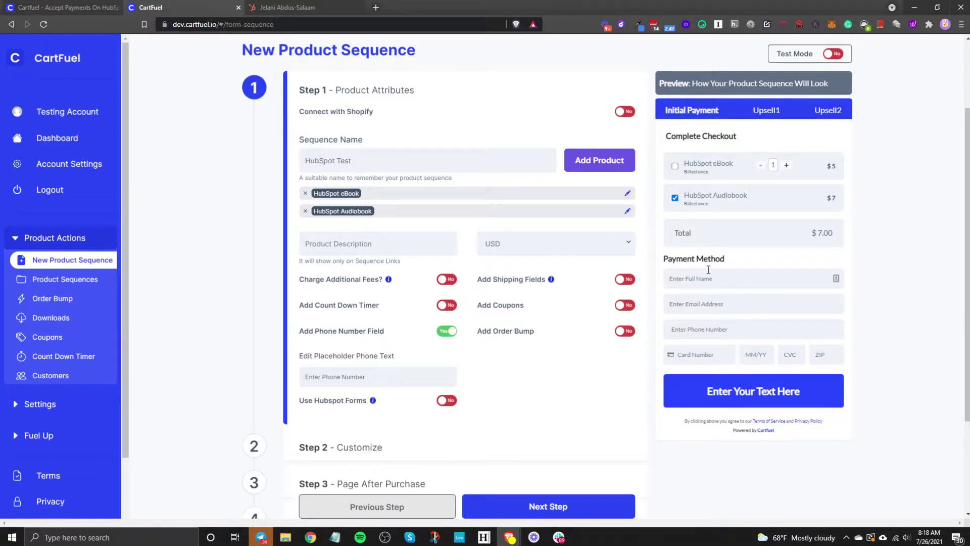
click(675, 198)
scroll(606, 361, down, 2)
scroll(552, 315, down, 1)
click(556, 461)
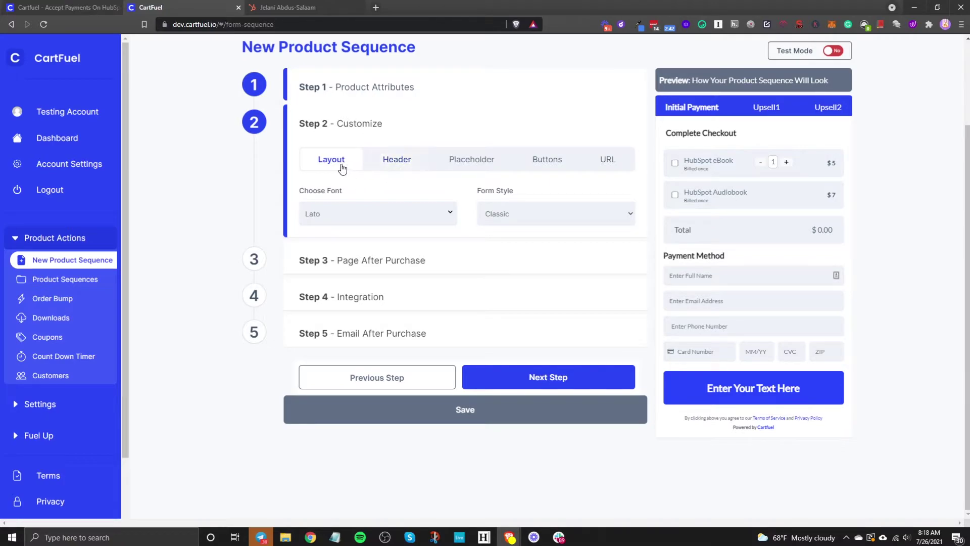
Set the checkout font to Poppins
click(341, 215)
text(pop)
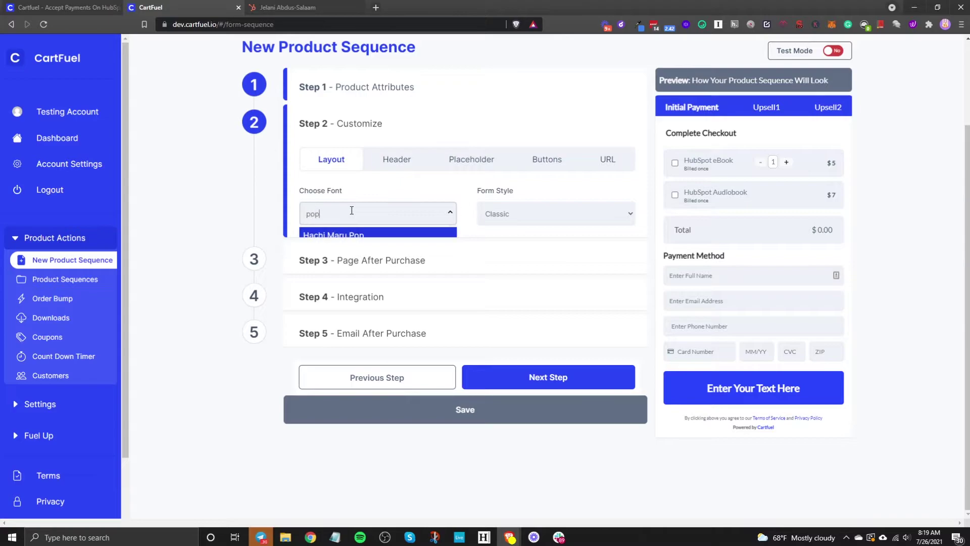
text(pins)
key(Return)
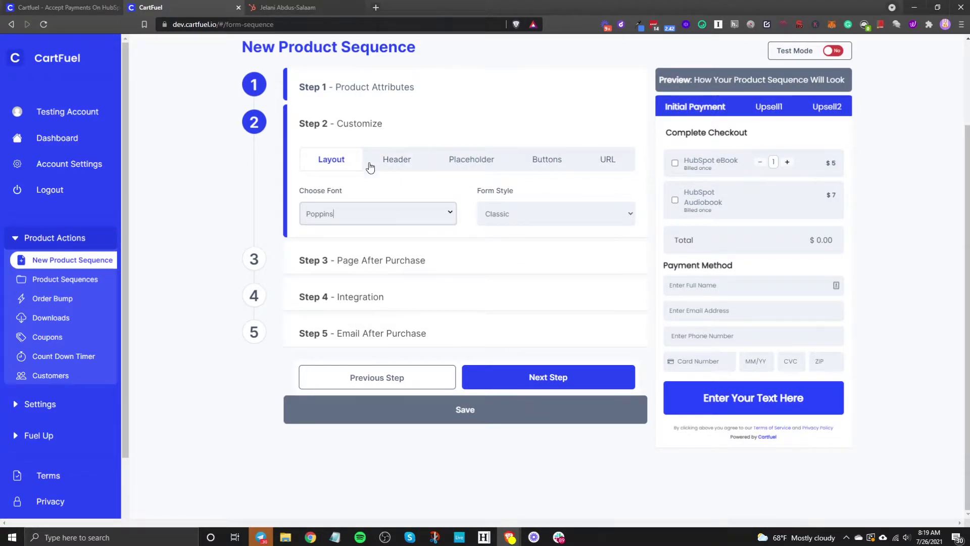
Try the Two Steps form style, then revert to the Classic form style
click(517, 221)
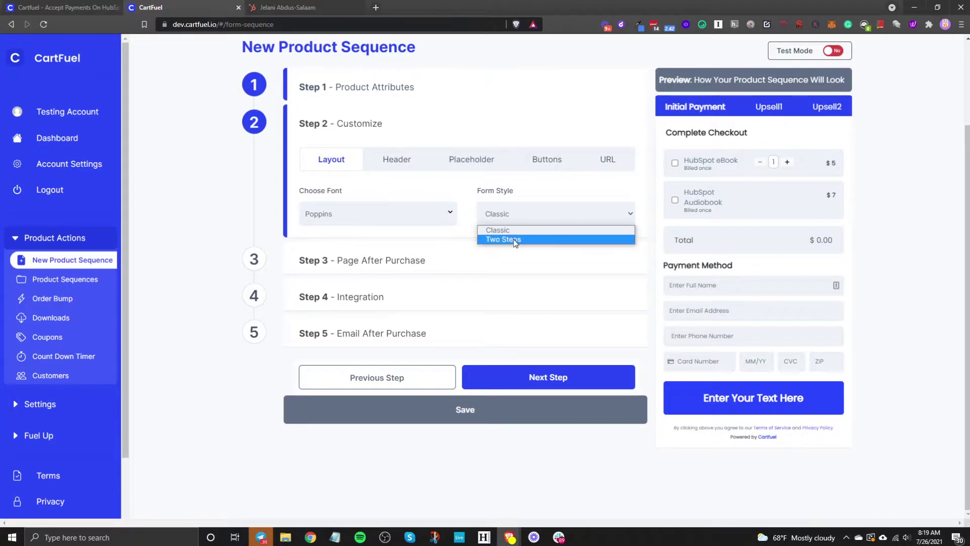
click(514, 238)
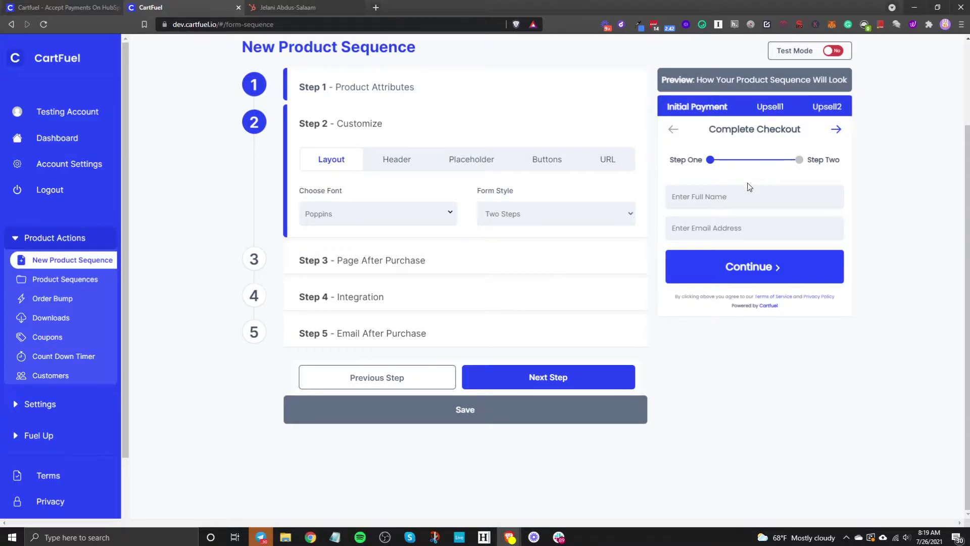
click(596, 218)
click(560, 229)
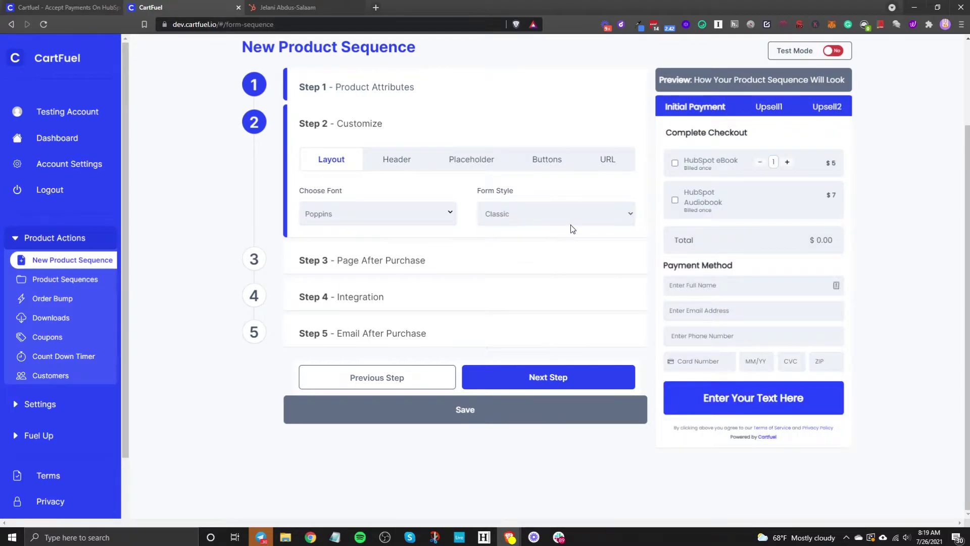
click(397, 158)
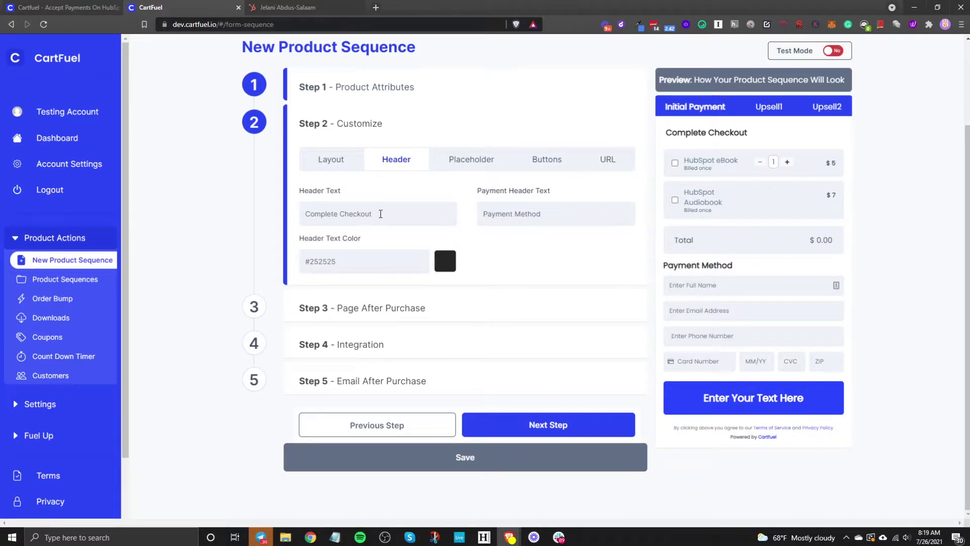
Retype the header text as 'Complete Checkout'
drag(432, 211, 167, 195)
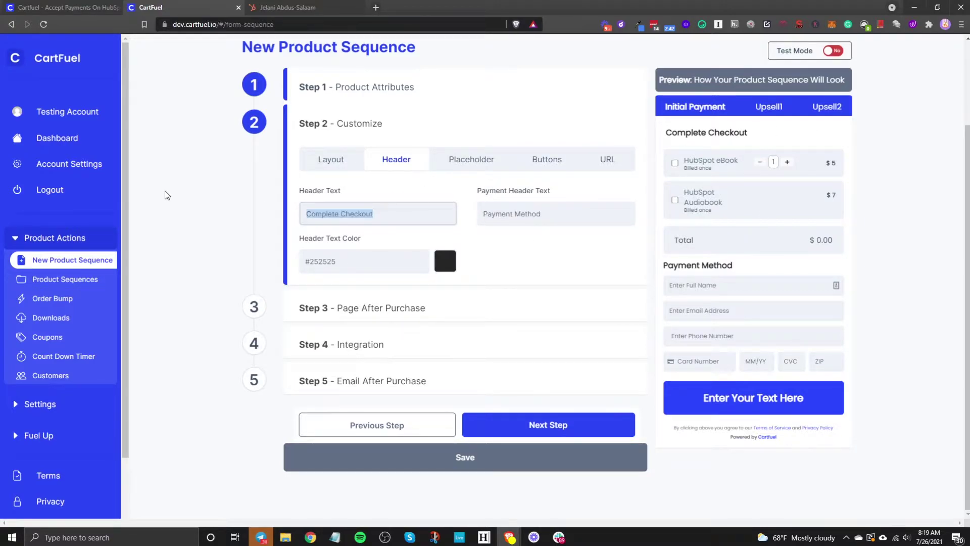
key(BackSpace)
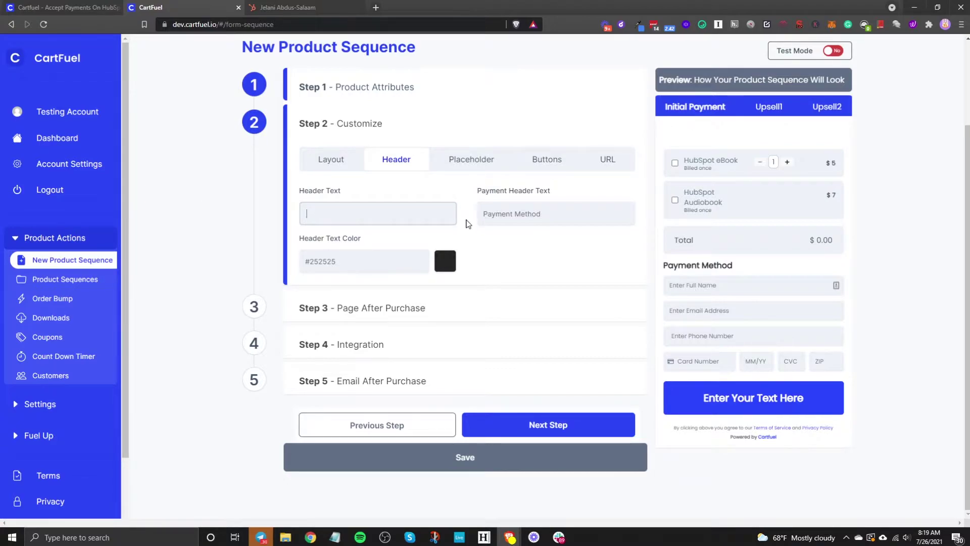
drag(576, 223, 427, 211)
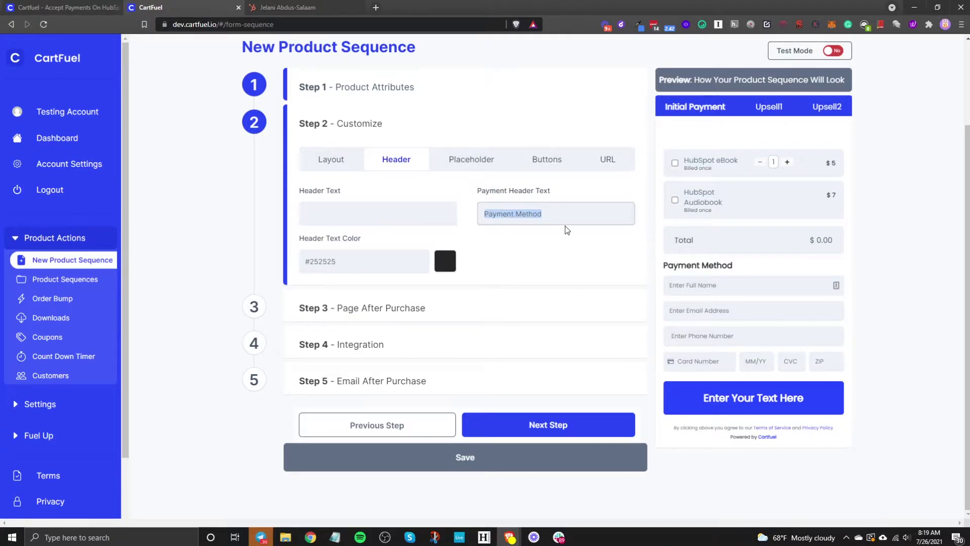
click(377, 204)
text(C)
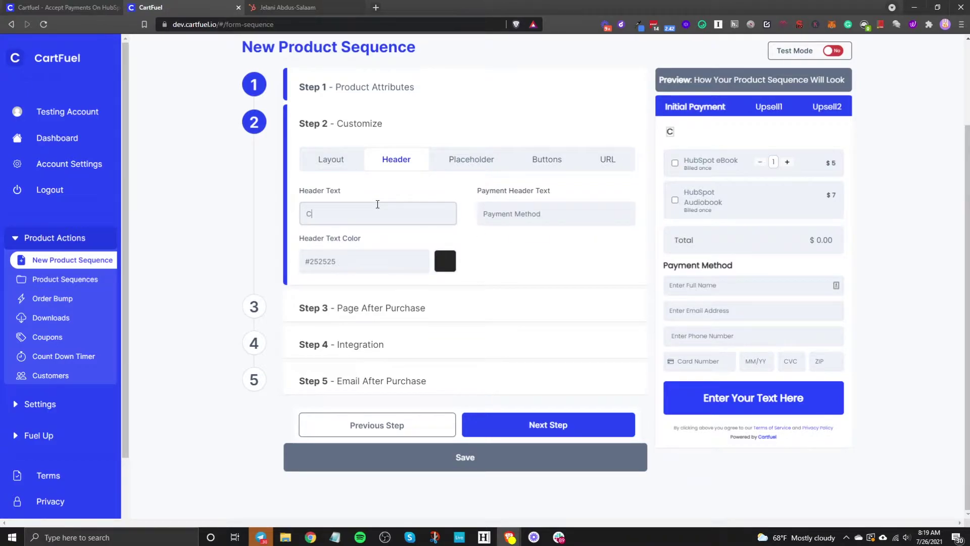
text(omplete Checkout)
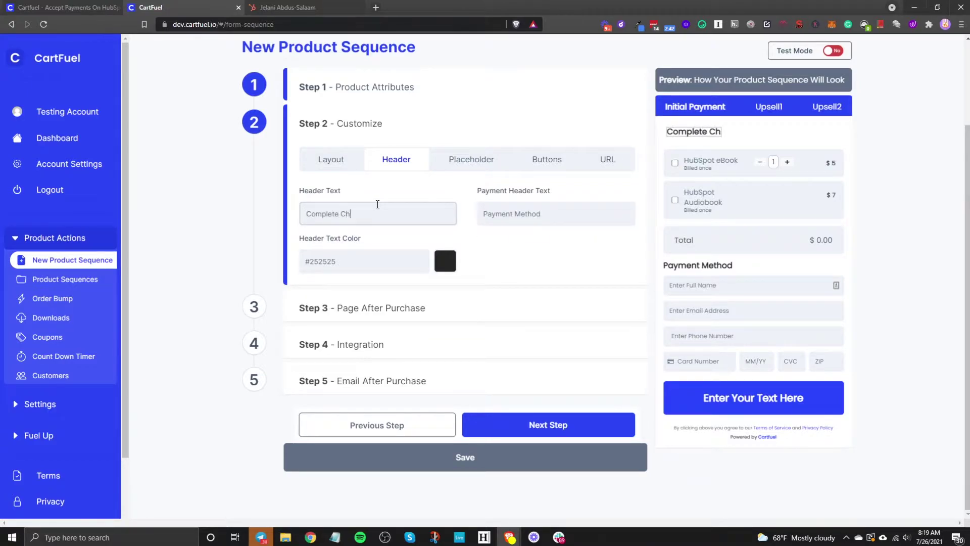
Set the header text colour to blue #1546ff
click(445, 260)
mouse_move(470, 245)
mouse_down()
mouse_move(393, 296)
mouse_move(554, 215)
mouse_move(440, 210)
mouse_move(514, 224)
mouse_up()
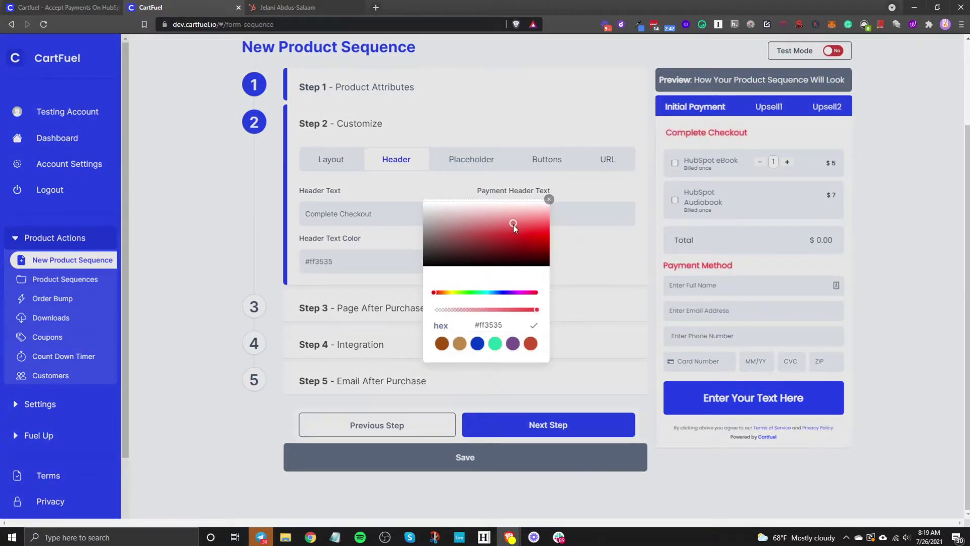
click(500, 292)
click(532, 234)
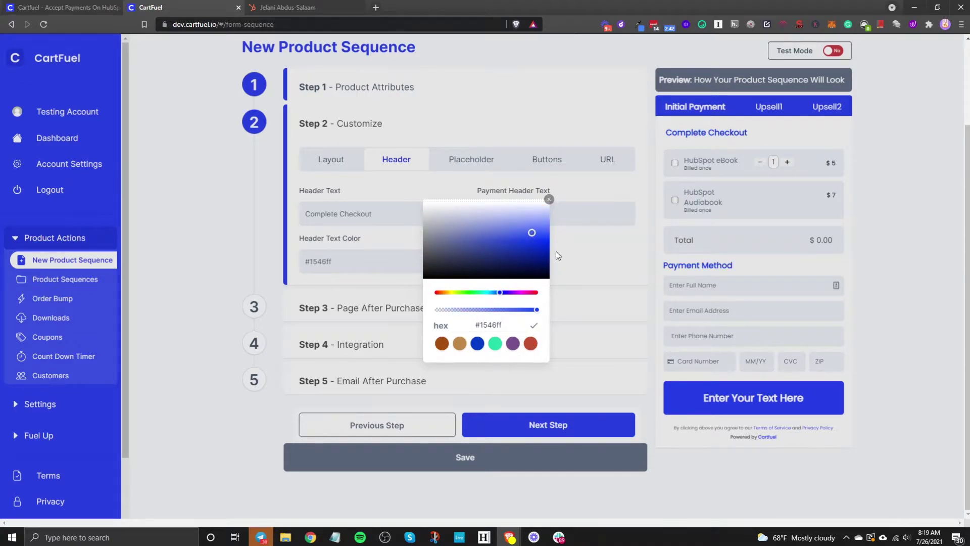
click(548, 199)
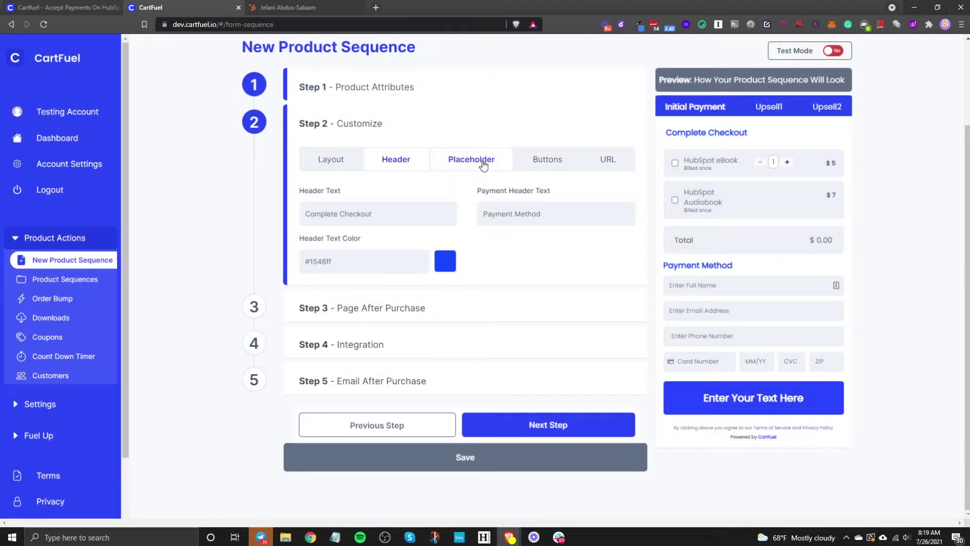
click(483, 166)
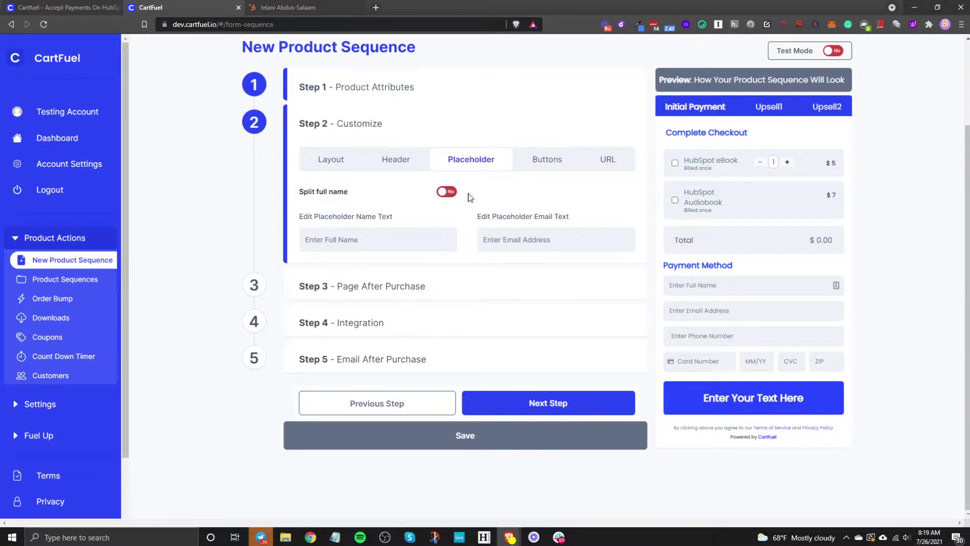
click(374, 241)
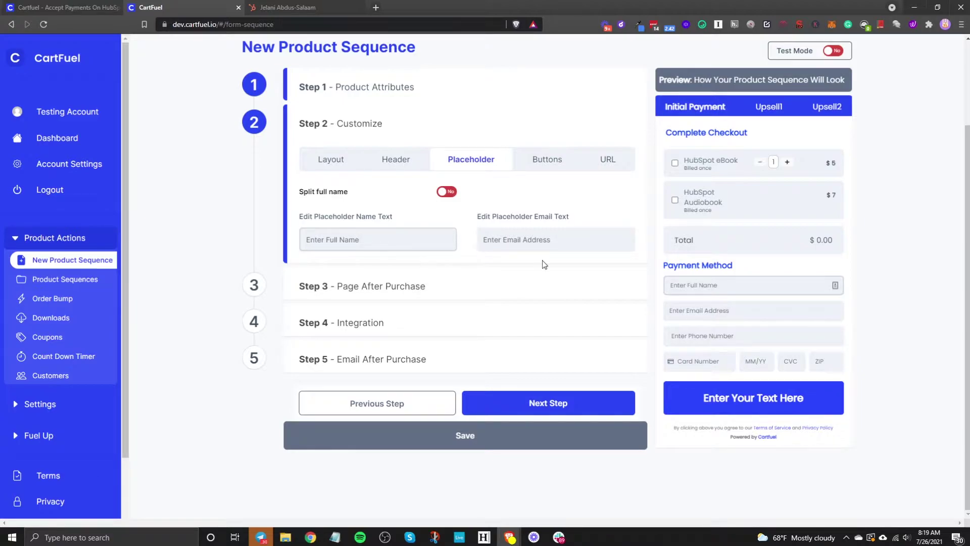
click(441, 193)
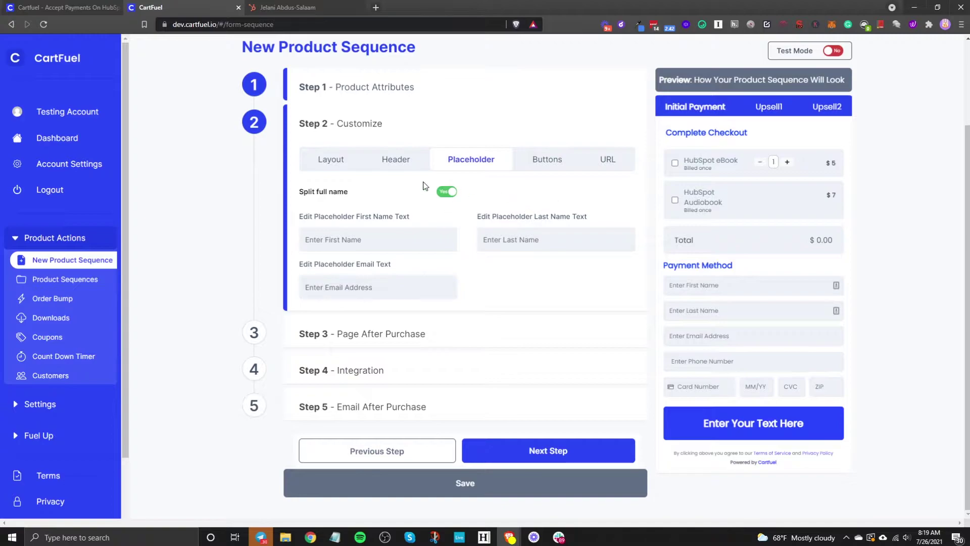
click(445, 198)
click(445, 198)
click(447, 193)
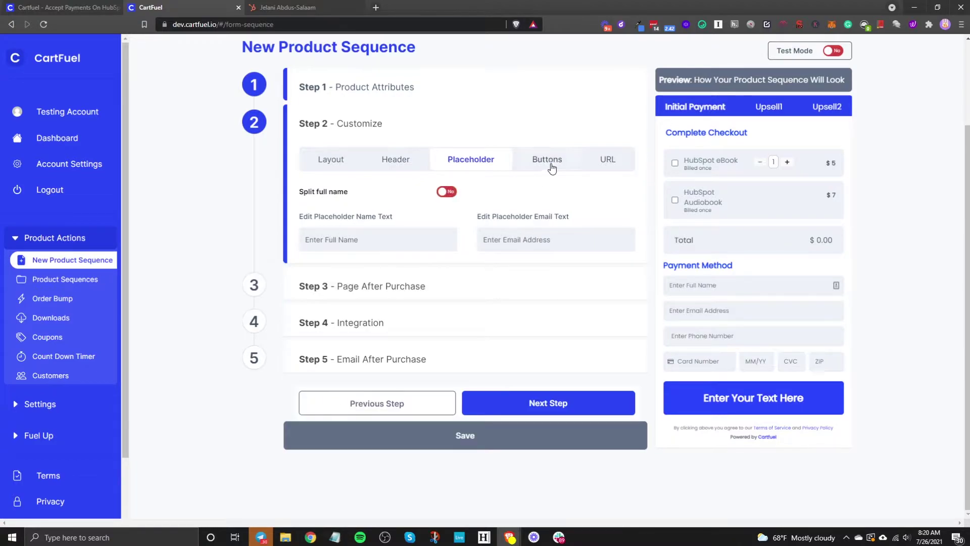
Change the payment button text to 'Complete Payment!' and adjust its size and corner radius
click(549, 162)
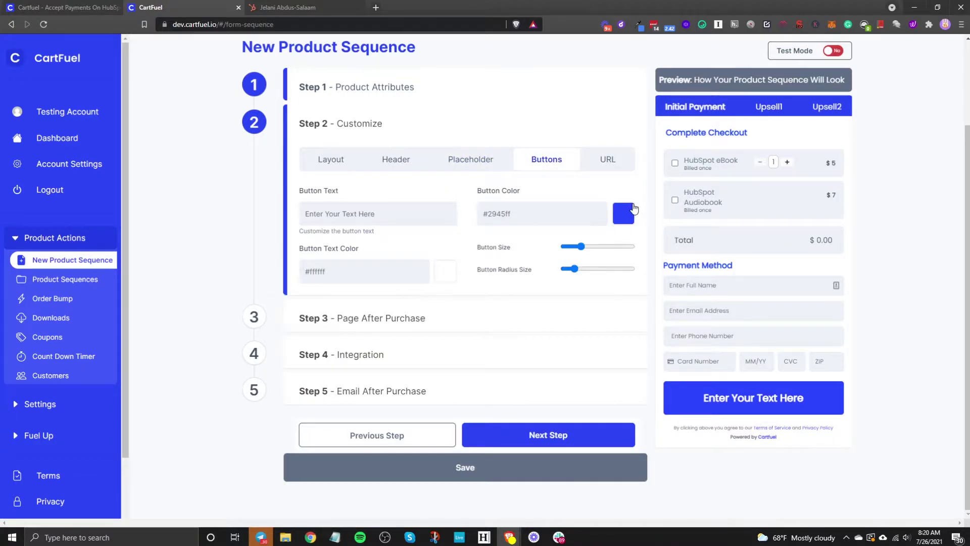
triple_click(390, 209)
text(C)
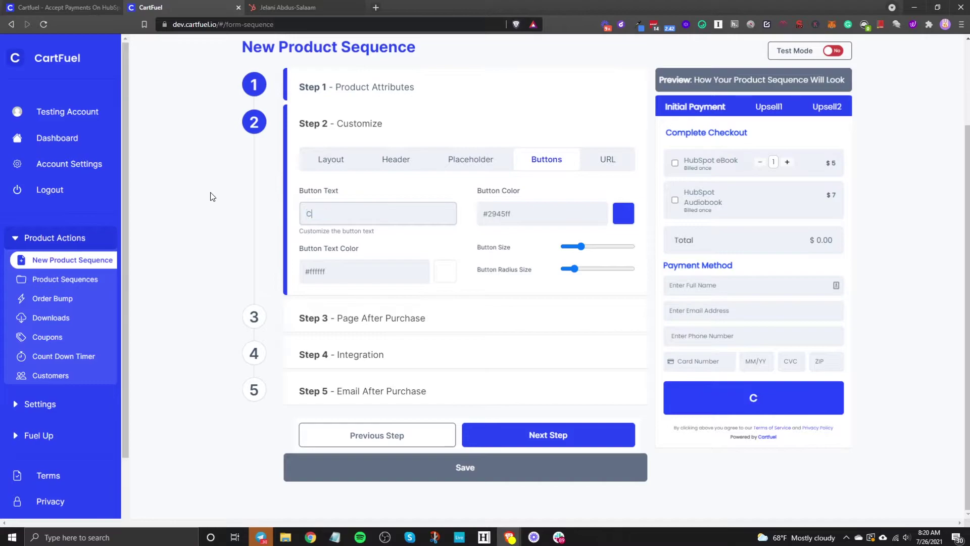
text(omplete Payment!)
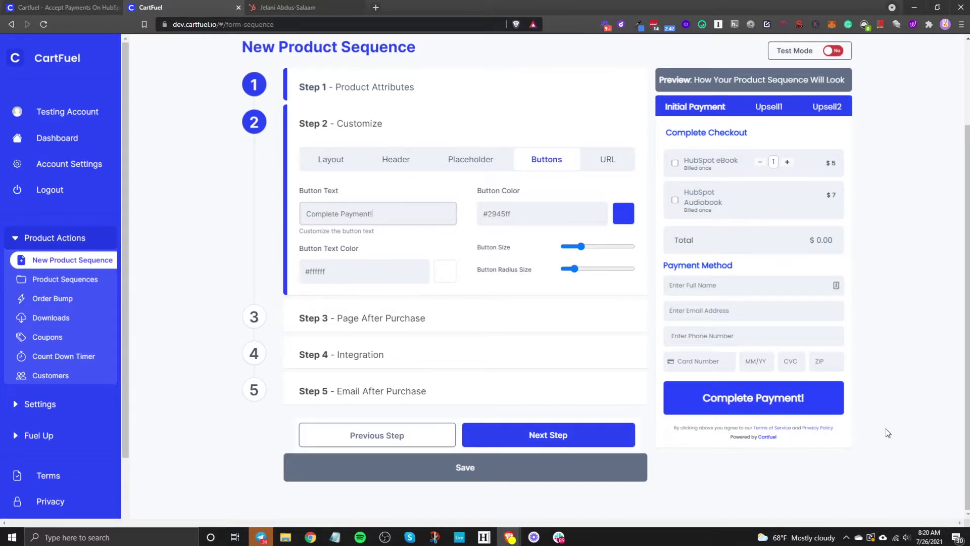
drag(582, 247, 690, 272)
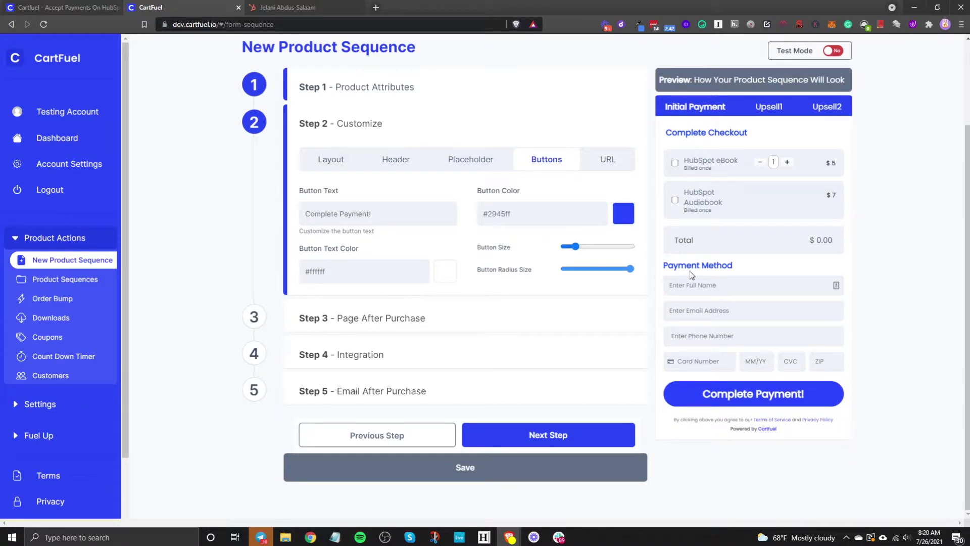
Leave the Terms, Privacy Policy and custom HEAD code fields empty and proceed to Step 3
click(612, 160)
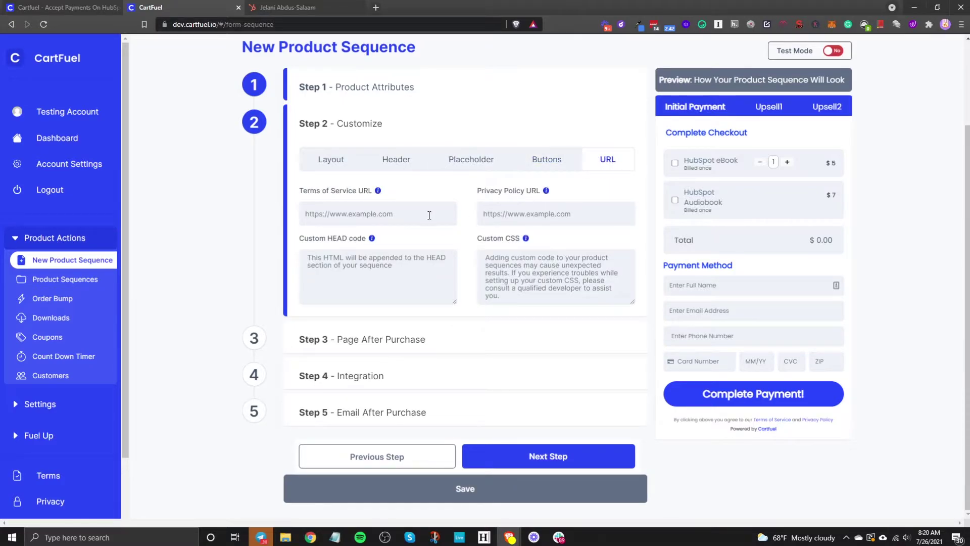
click(346, 220)
click(542, 216)
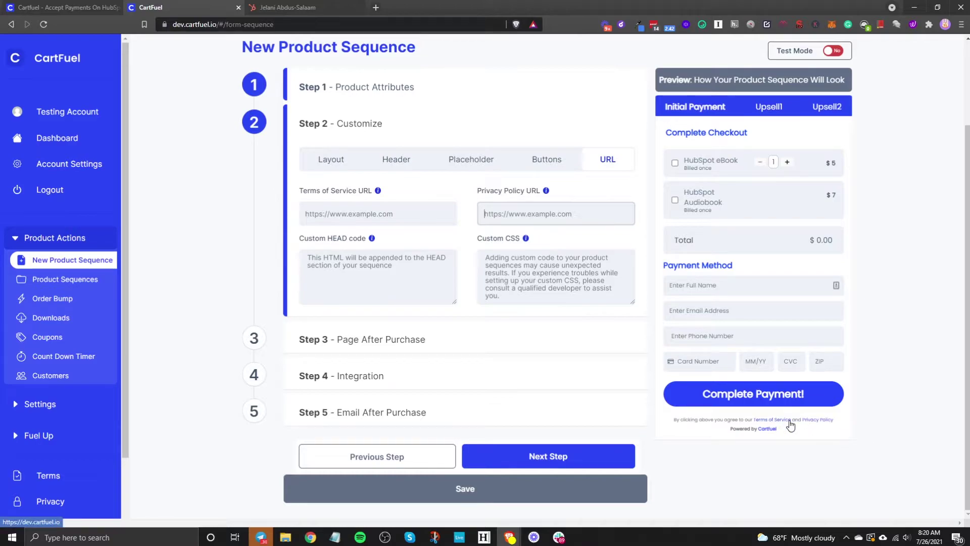
click(411, 271)
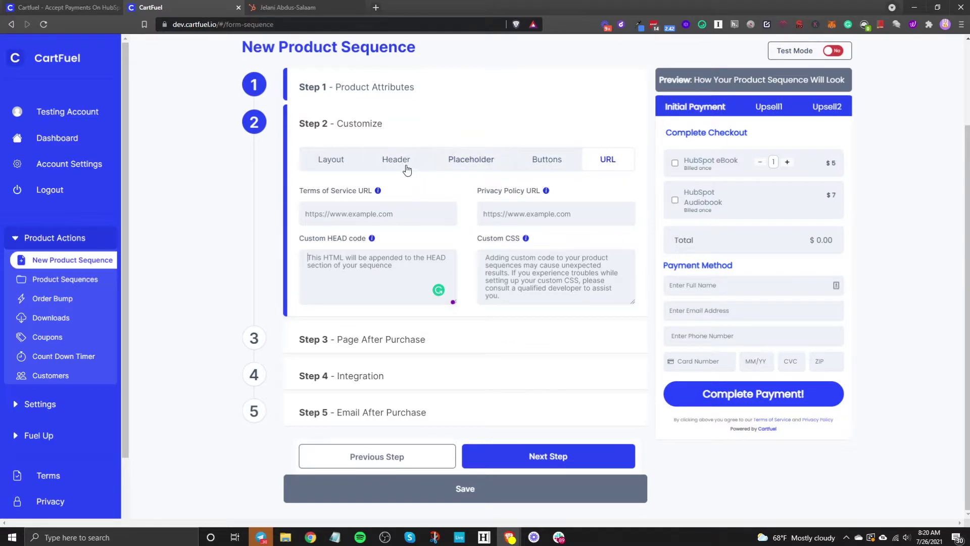
click(331, 170)
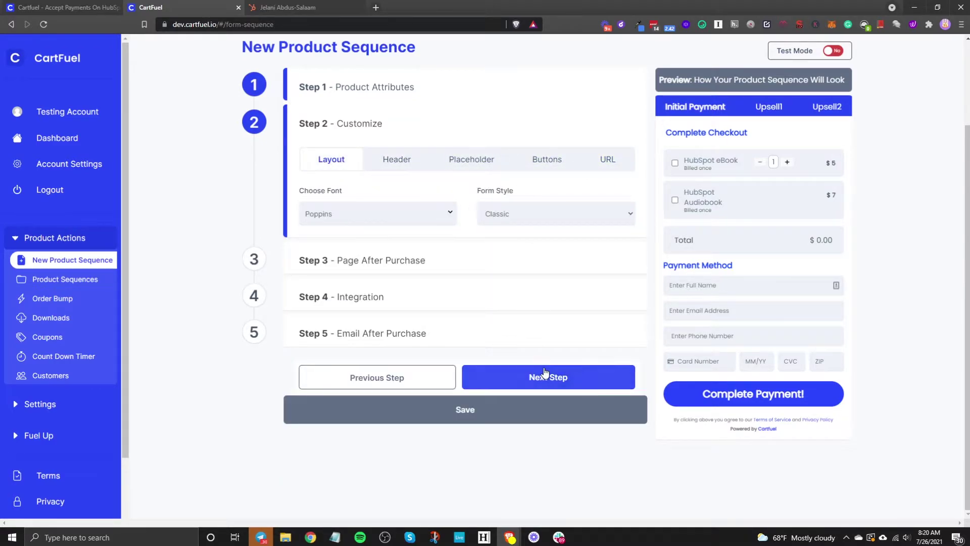
click(546, 377)
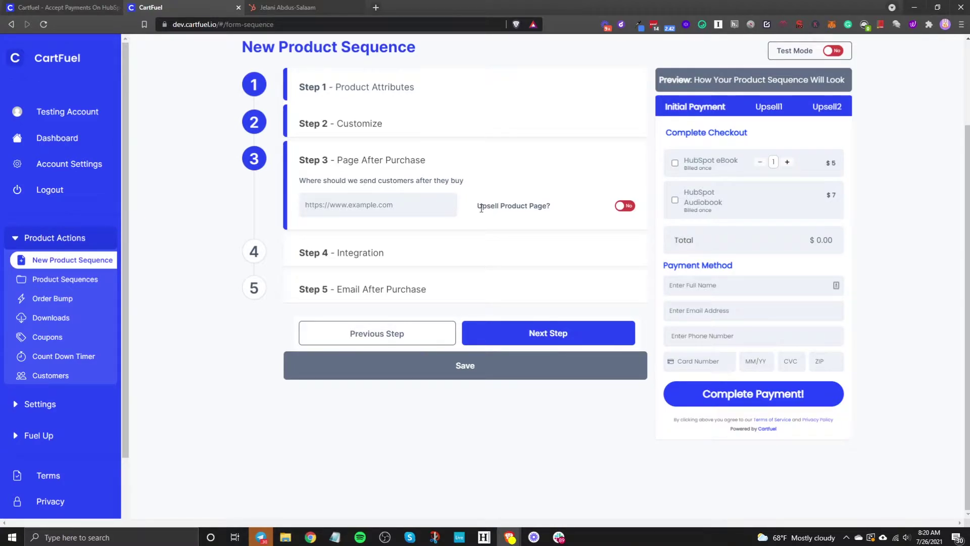
Start on the after-purchase redirect URL, then bring up the HubSpot contact record
click(400, 211)
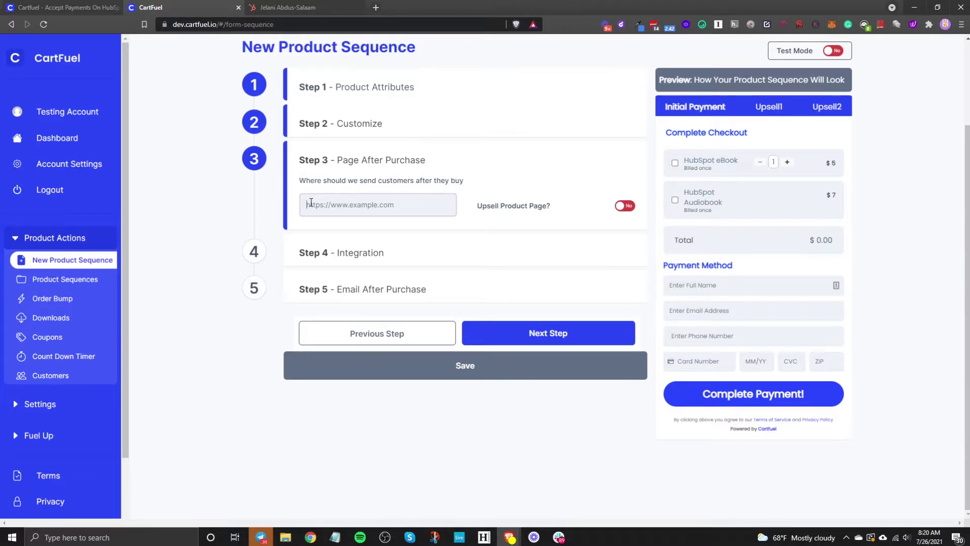
click(278, 5)
mouse_move(278, 56)
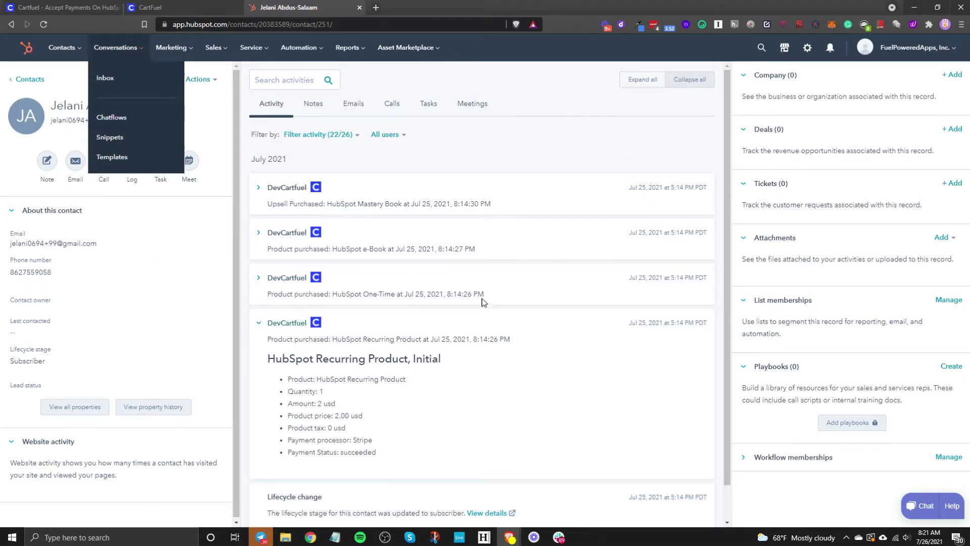
mouse_move(172, 48)
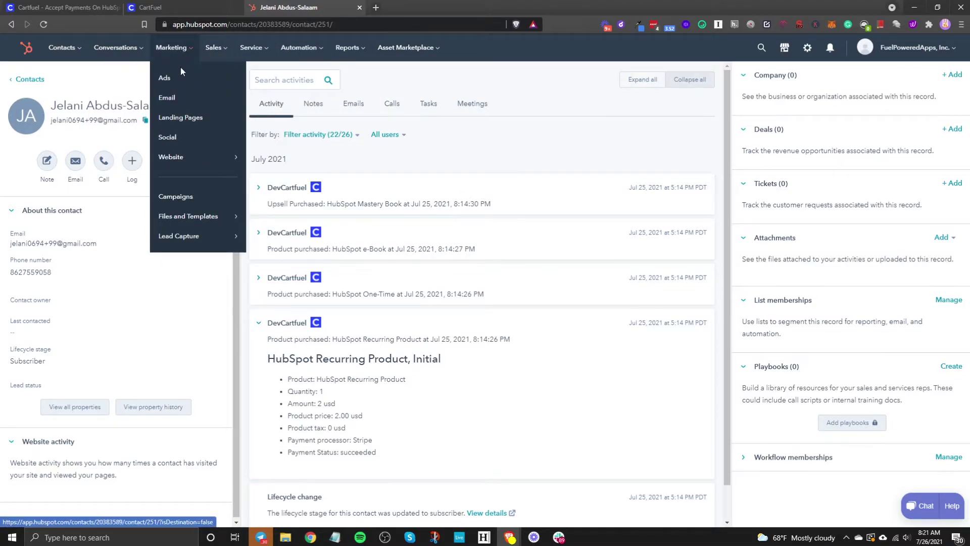
mouse_move(179, 159)
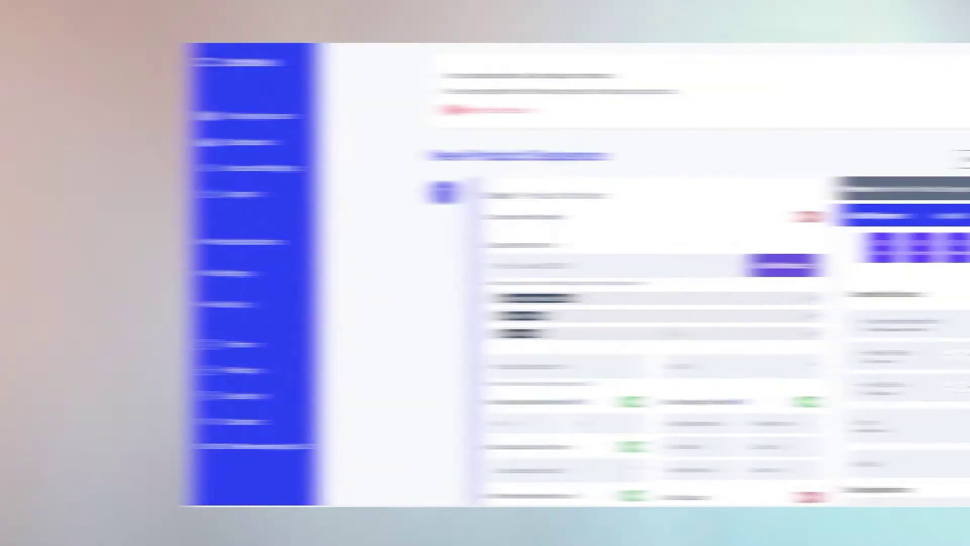
Review the Black T-Shirt upsell purchase entry in the HubSpot contact timeline
scroll(506, 321, down, 2)
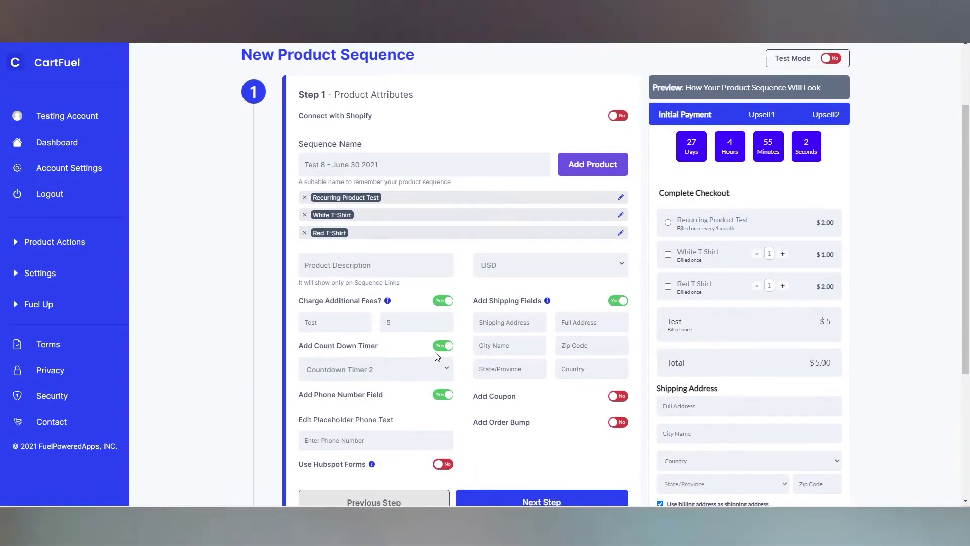
scroll(689, 248, down, 2)
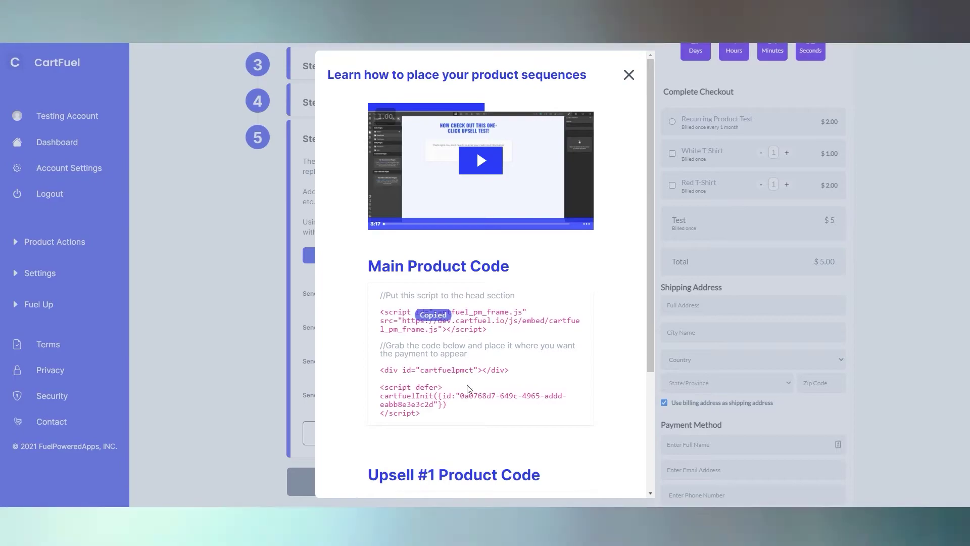
scroll(476, 392, down, 4)
click(476, 392)
scroll(455, 404, up, 5)
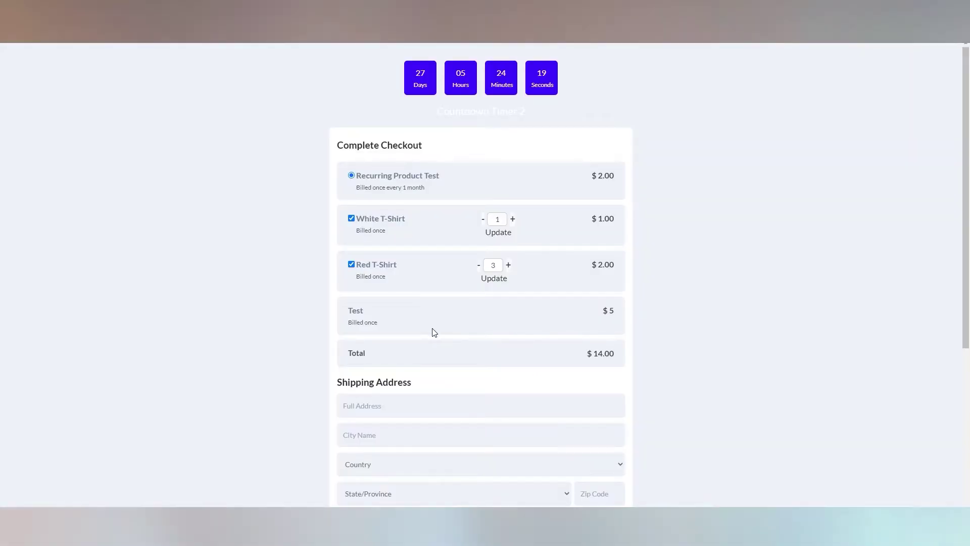
scroll(434, 332, down, 4)
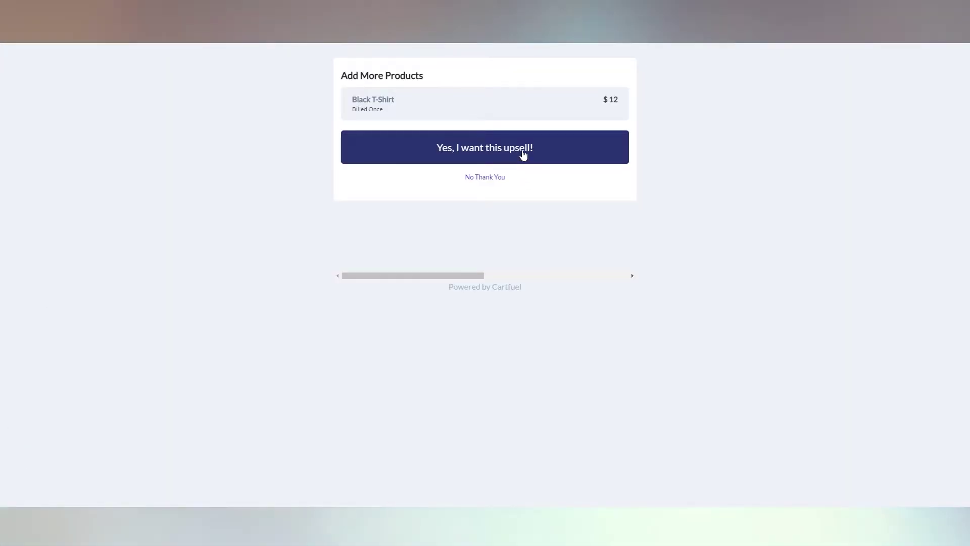
click(523, 156)
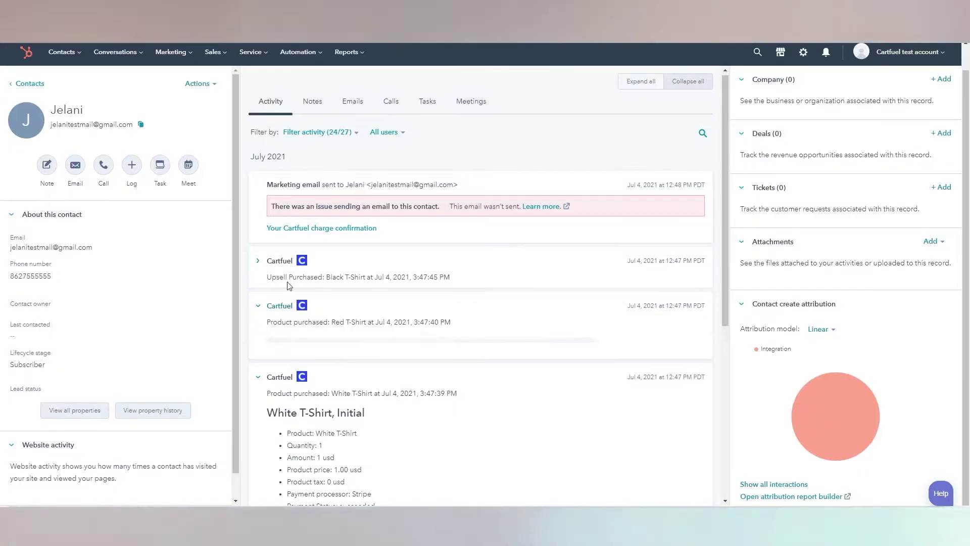
click(291, 262)
scroll(435, 353, down, 5)
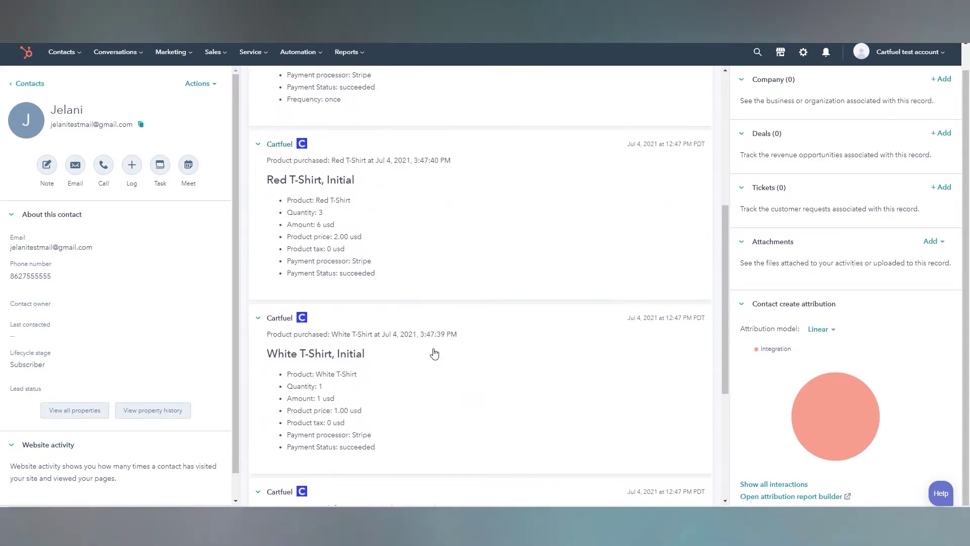
scroll(427, 353, down, 2)
scroll(331, 336, down, 3)
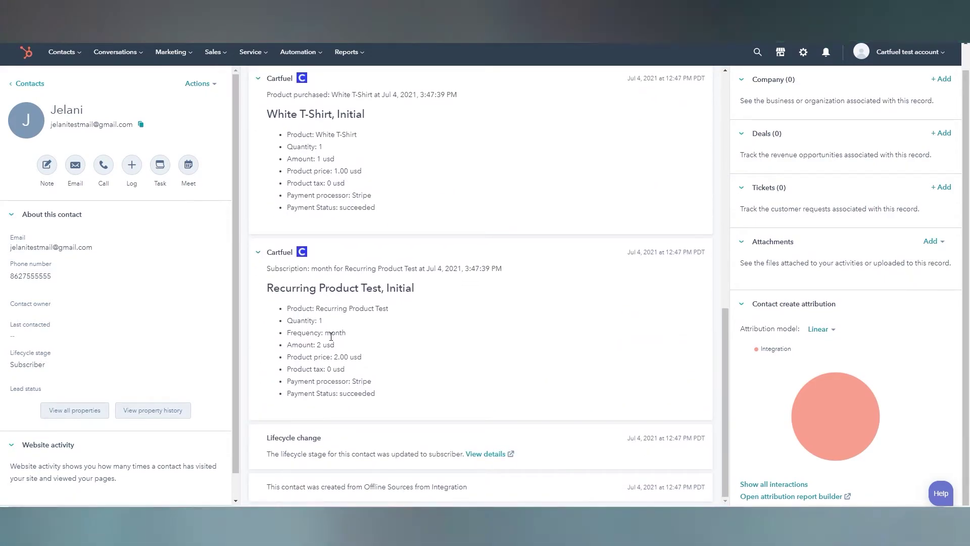
scroll(331, 336, up, 3)
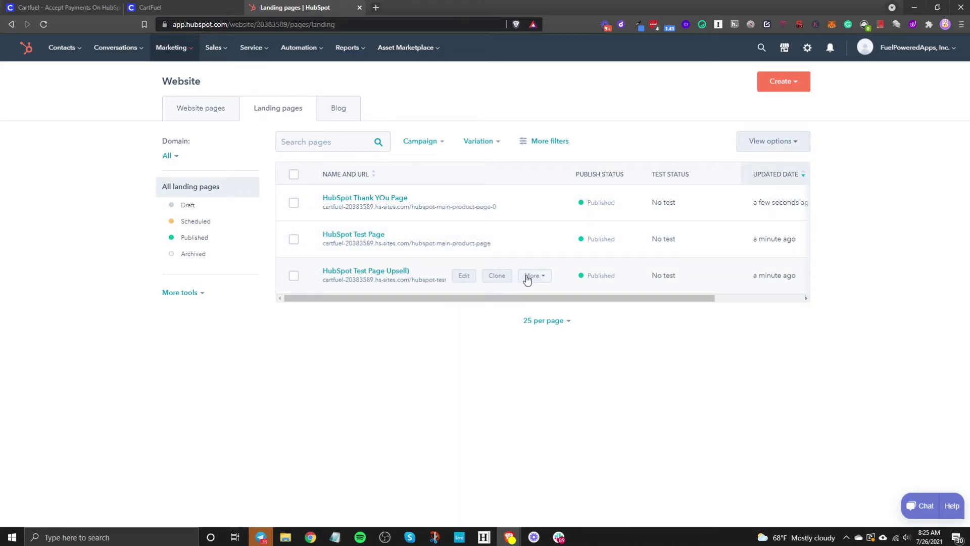
View the live upsell test landing page and copy its web address
click(527, 277)
click(551, 294)
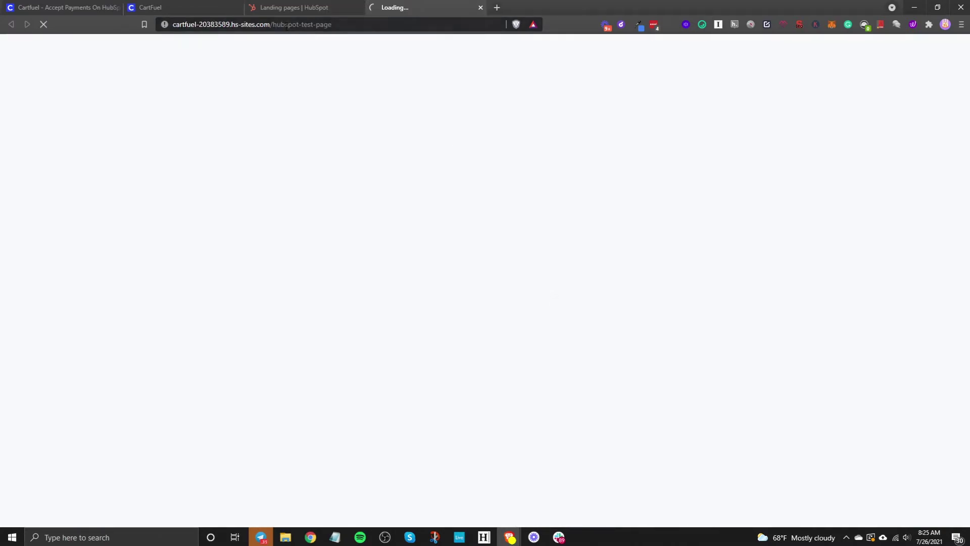
click(228, 24)
right_click(228, 24)
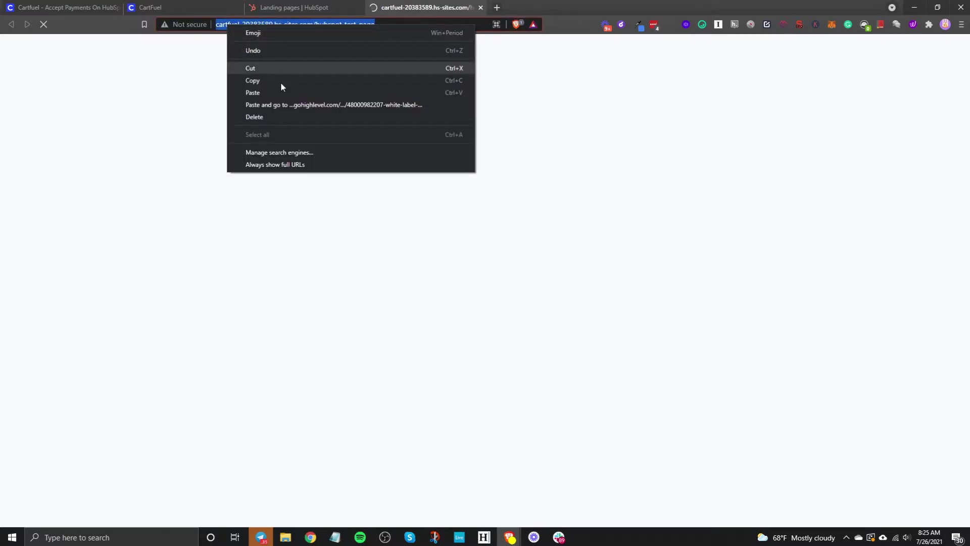
click(263, 78)
click(202, 6)
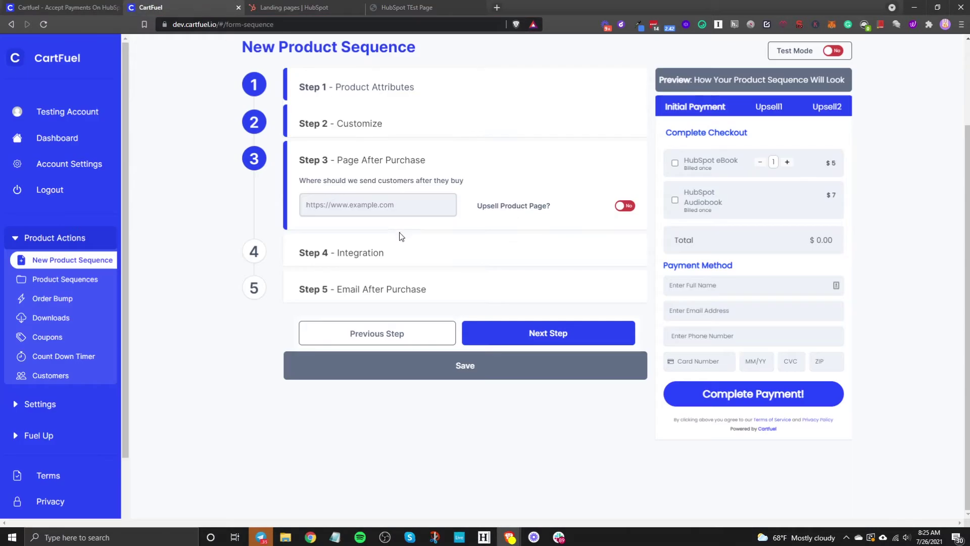
Paste the HubSpot test page URL as the after-purchase redirect and enable Upsell Product Page
right_click(357, 198)
click(389, 275)
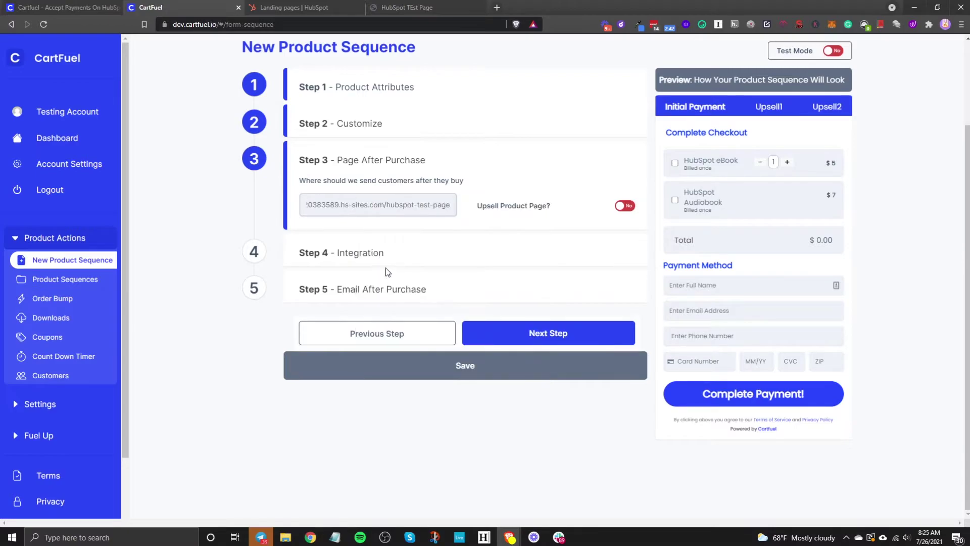
click(625, 206)
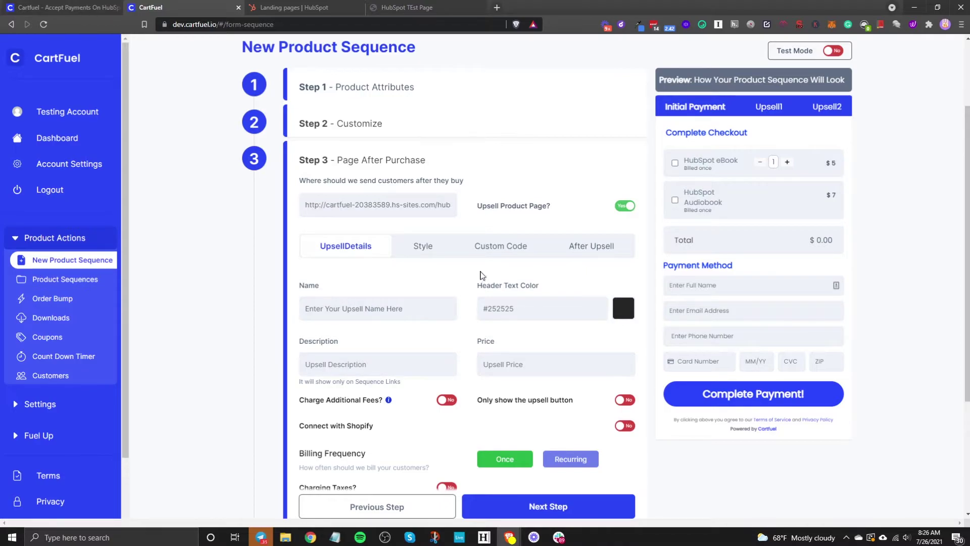
Name the first upsell Workbook and set its price to 9 in the Upsell1 preview
click(772, 111)
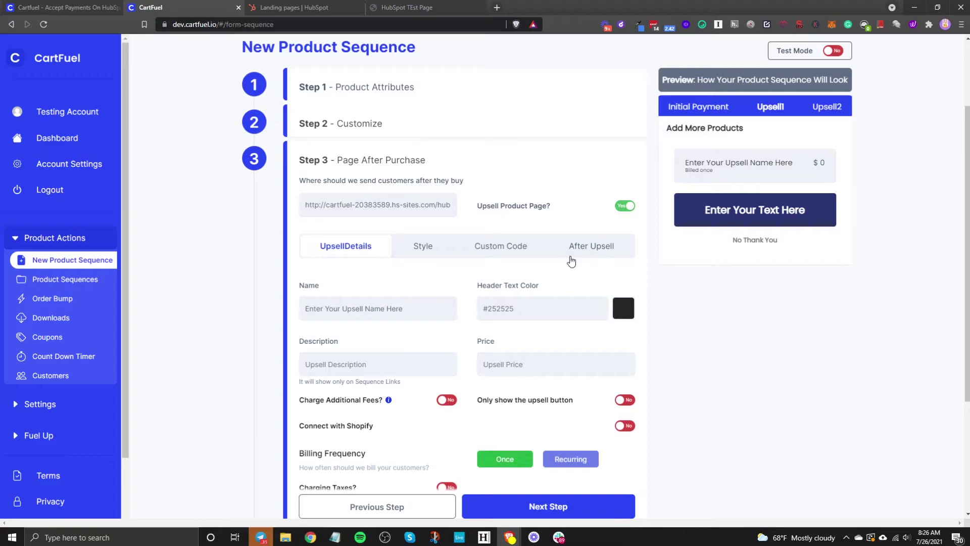
click(394, 313)
key(ctrl+a)
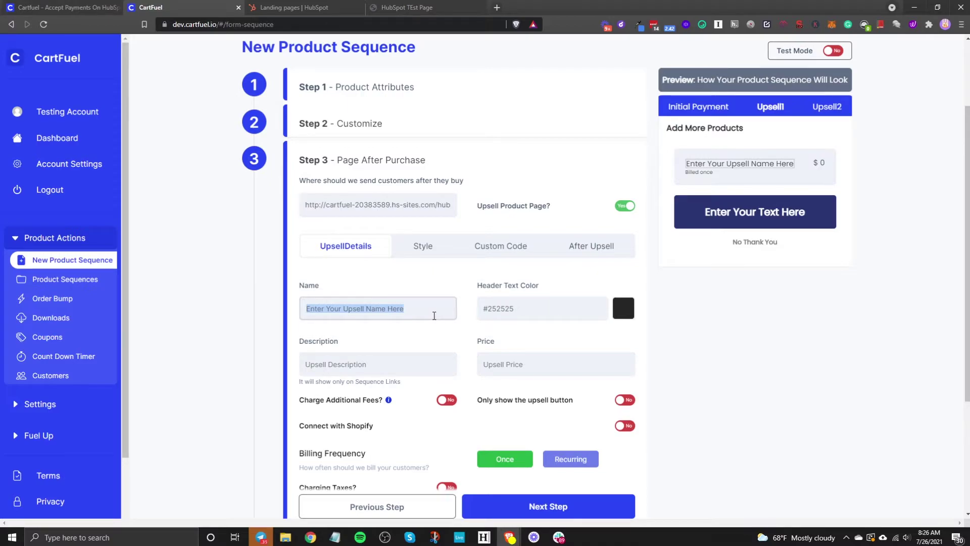
text(Work)
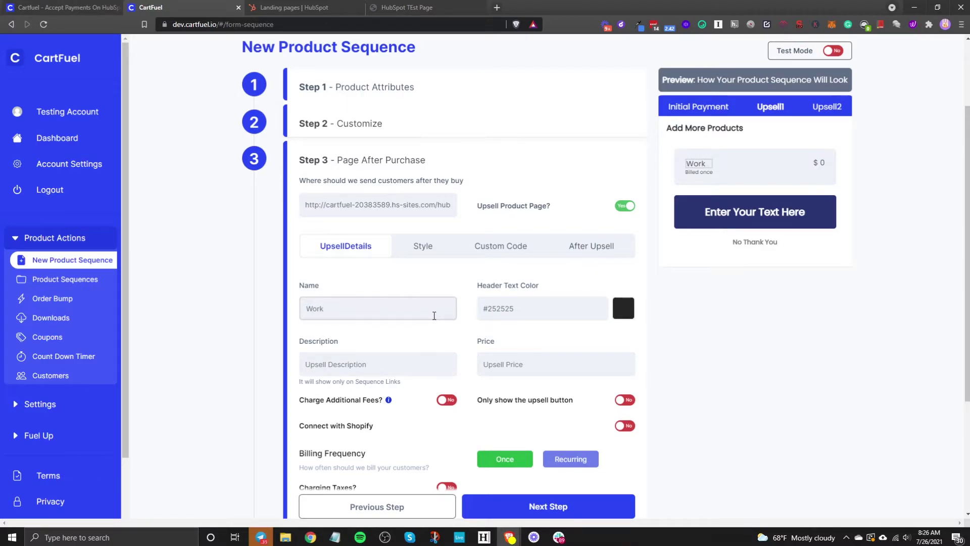
text(sook)
scroll(496, 356, down, 3)
scroll(547, 362, up, 1)
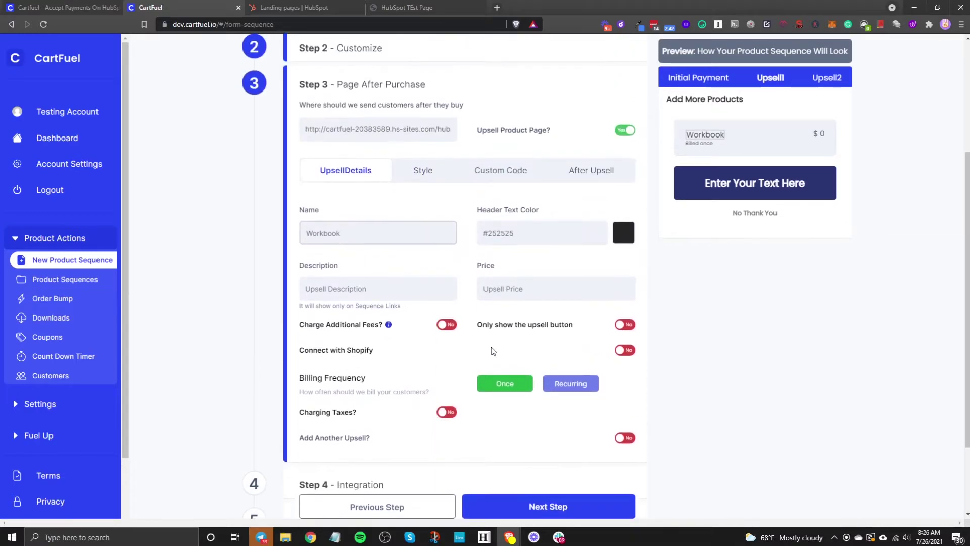
click(529, 290)
text(9)
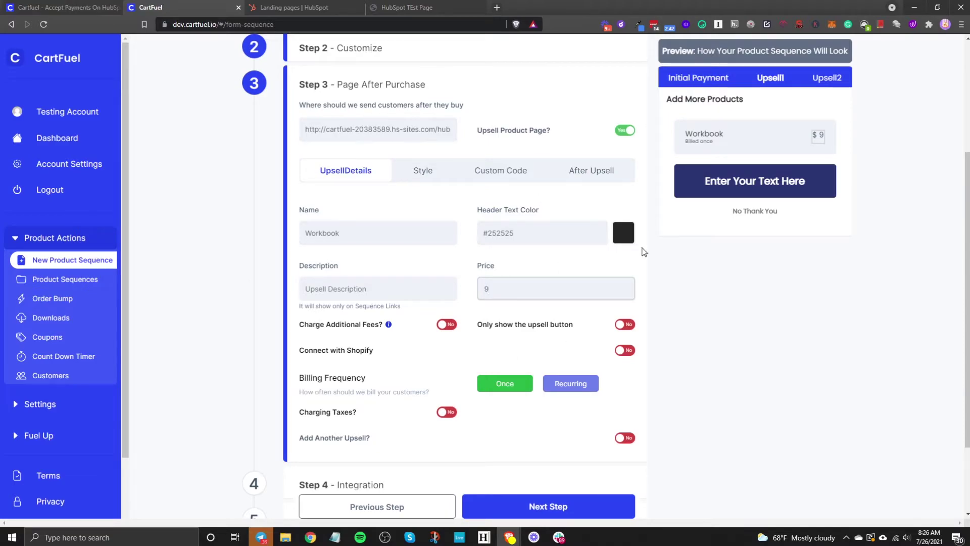
Change the upsell button text to 'Yes, I want this Upsell!'
click(427, 173)
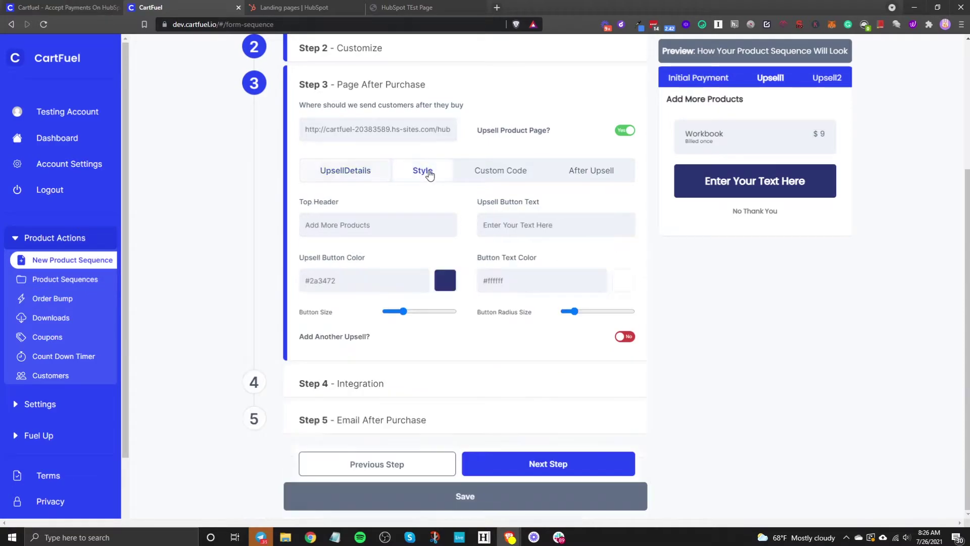
drag(440, 225, 309, 225)
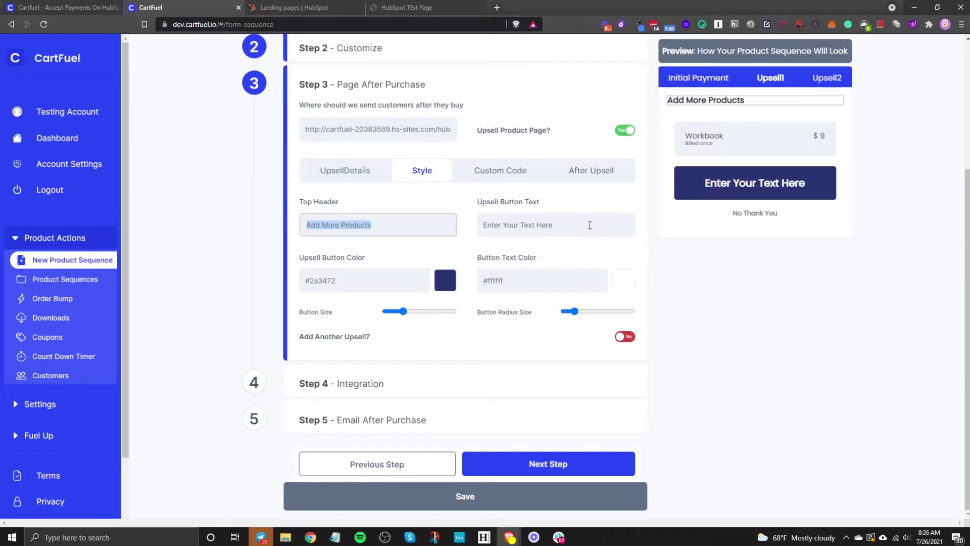
drag(590, 225, 484, 225)
key(BackSpace)
text(Yes, I want this Upsell!)
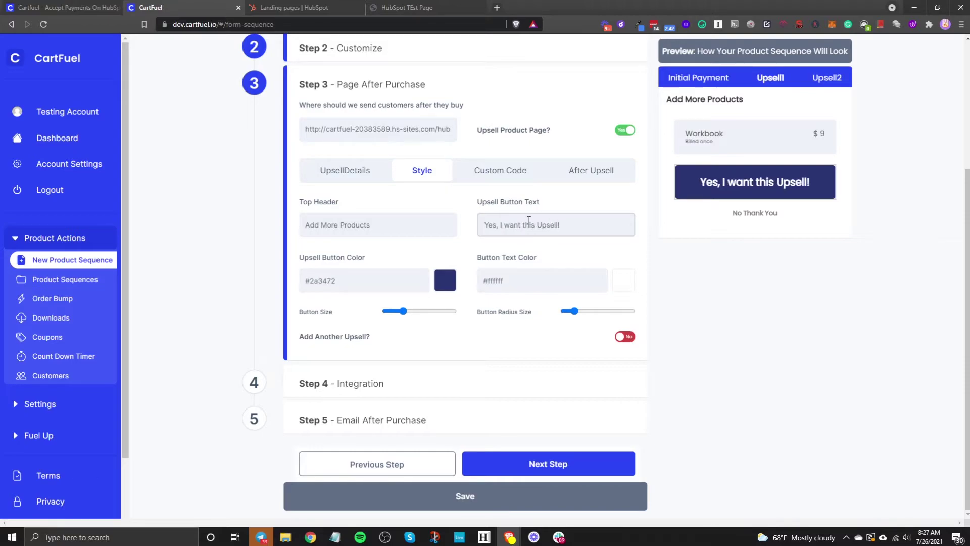
click(502, 177)
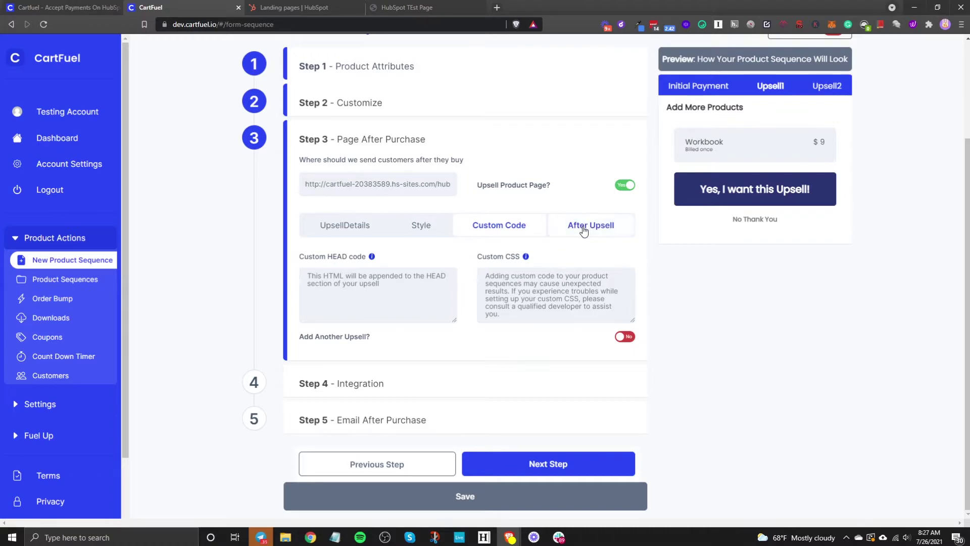
click(584, 231)
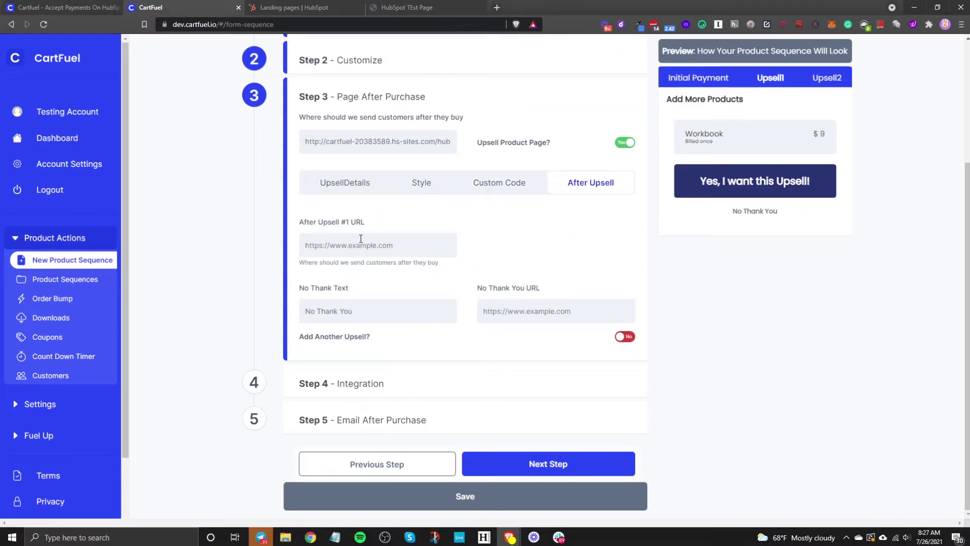
Copy the web address of the live Order Complete thank-you page from HubSpot
click(306, 14)
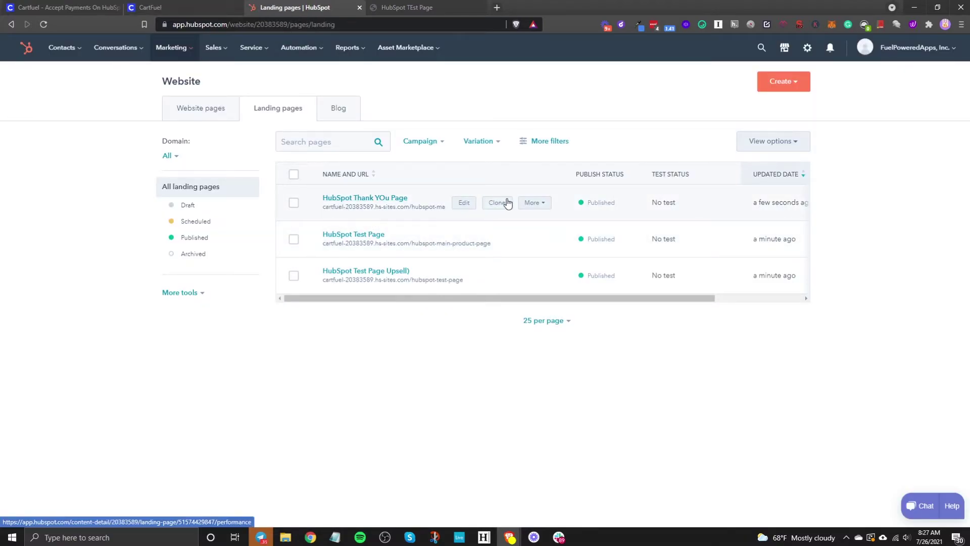
click(535, 204)
click(537, 230)
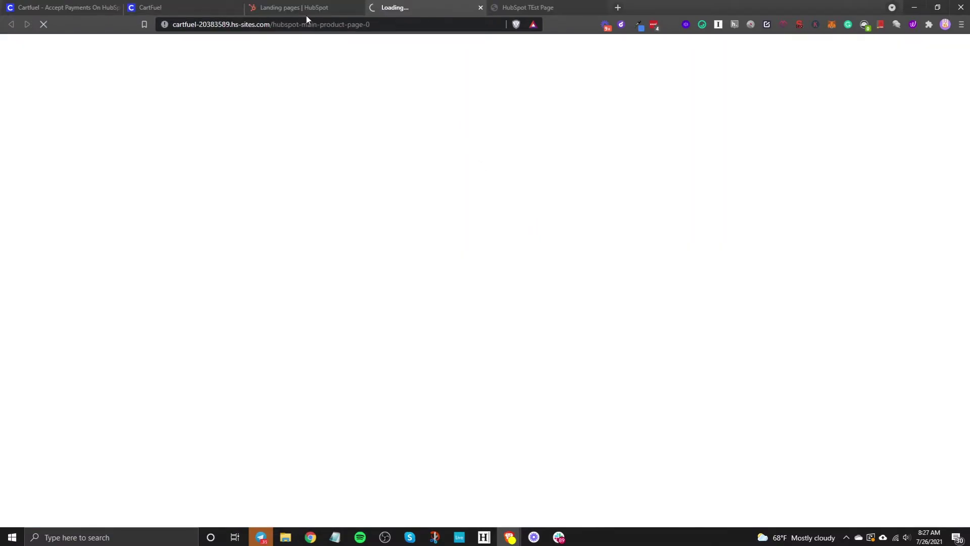
right_click(278, 24)
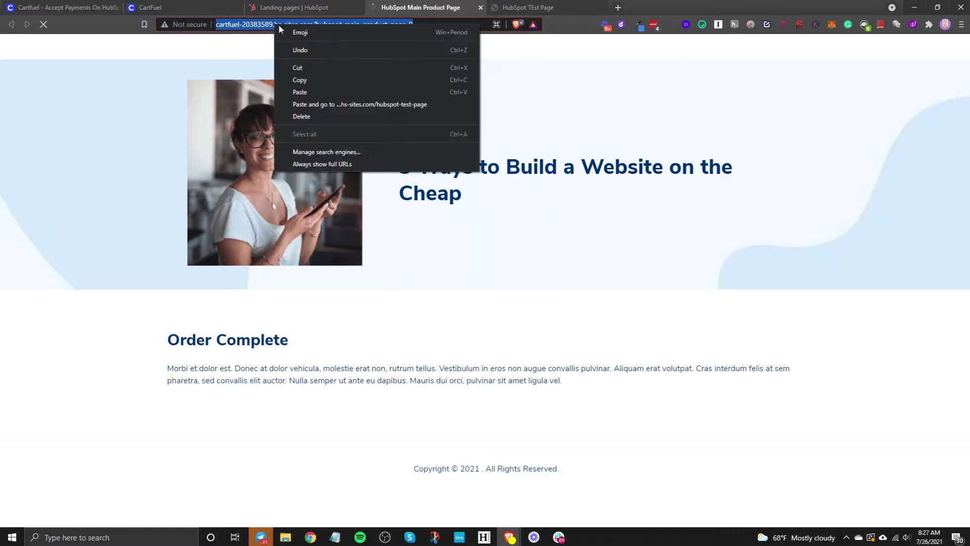
click(313, 82)
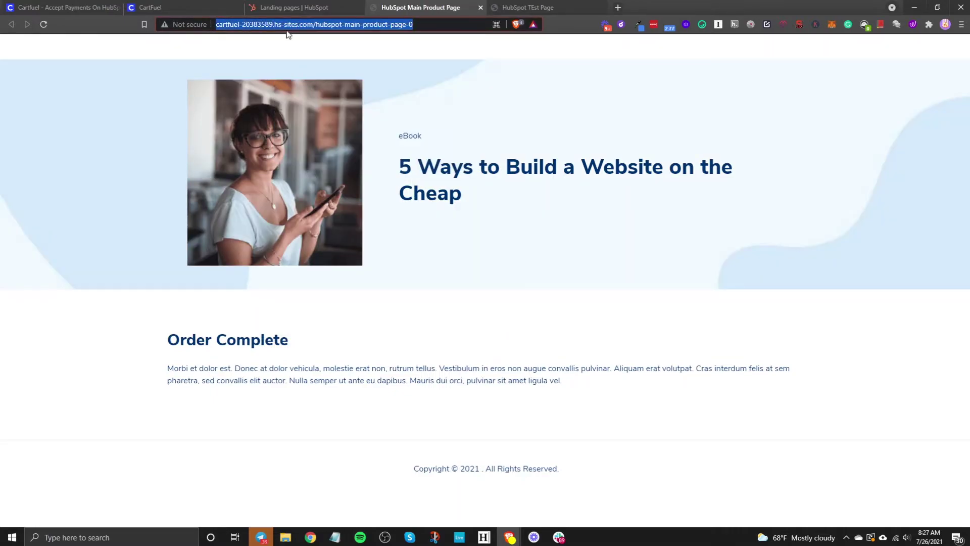
click(198, 6)
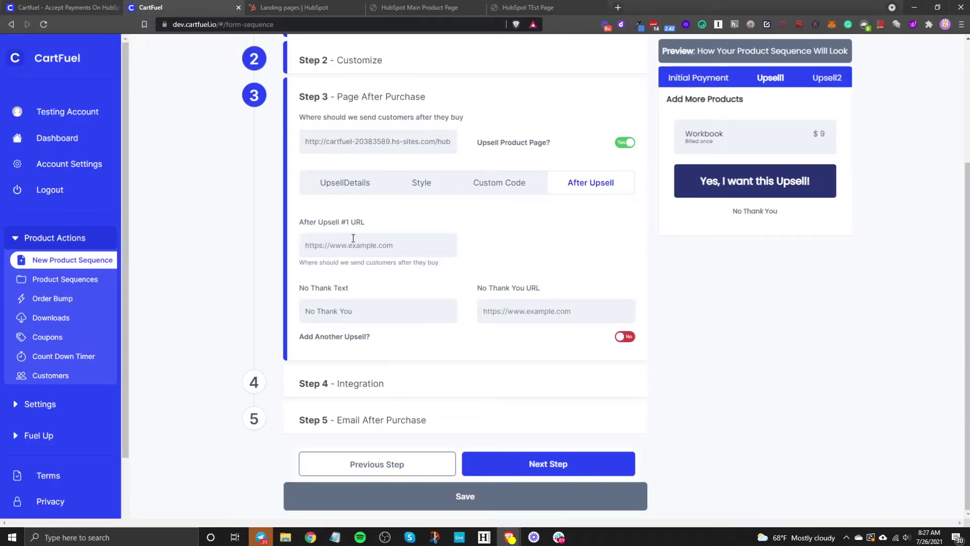
Paste the Order Complete page URL into After Upsell #1 URL and No Thank You URL
right_click(354, 238)
click(394, 314)
click(523, 246)
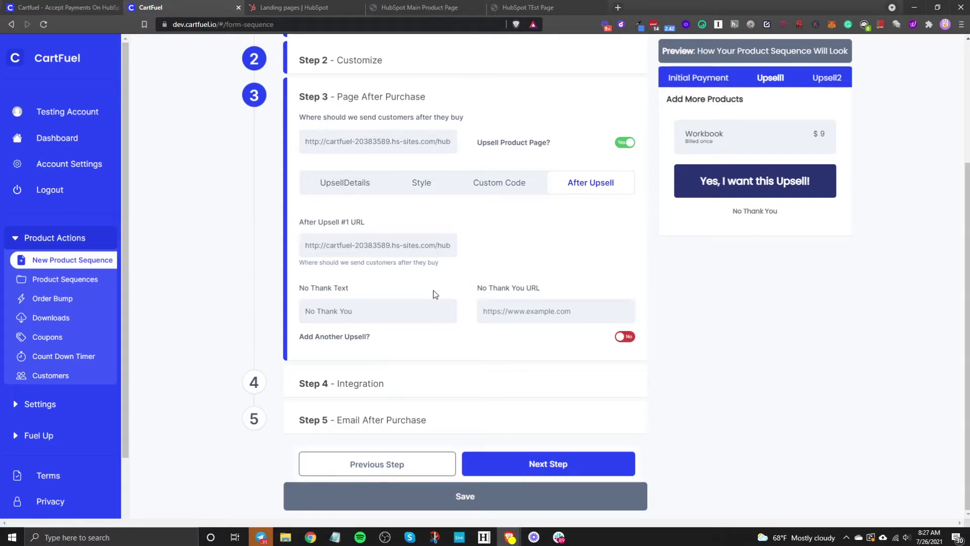
right_click(518, 307)
click(562, 146)
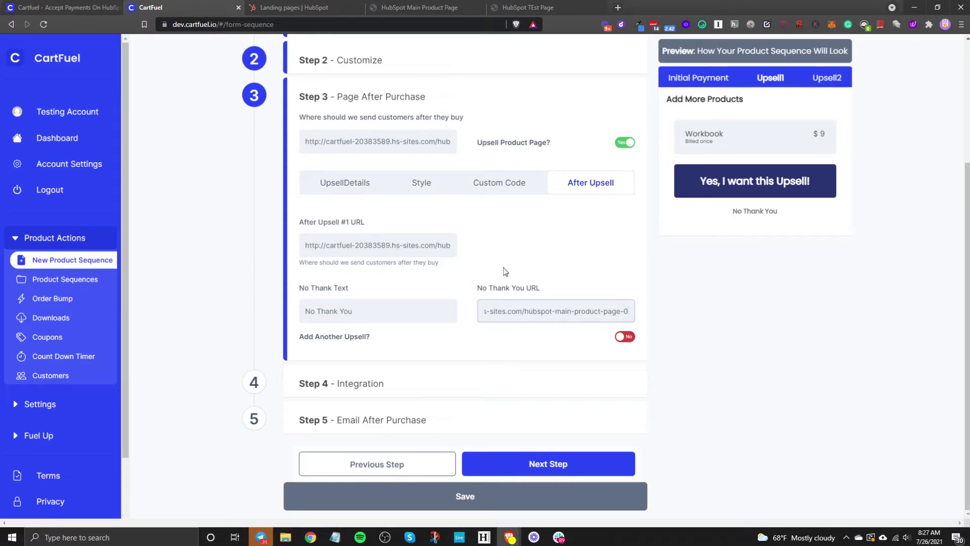
Toggle Add Another Upsell on and back off, then continue to Step 4 – Integration
click(622, 337)
scroll(627, 342, down, 4)
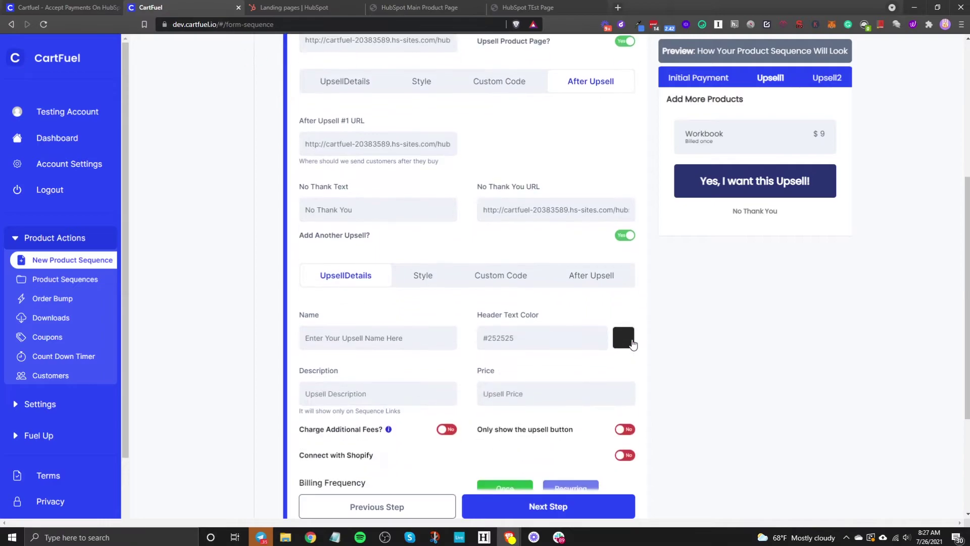
scroll(627, 343, down, 1)
scroll(616, 323, up, 5)
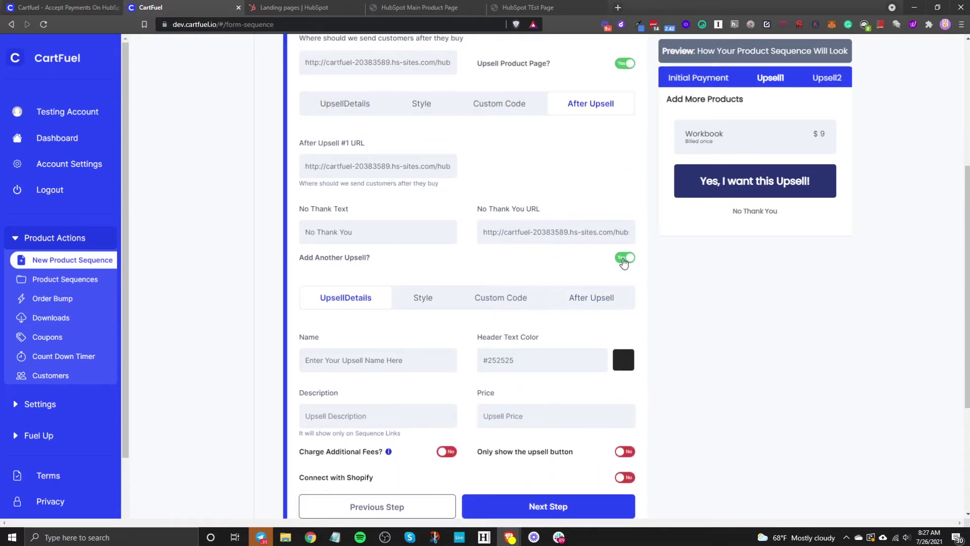
click(623, 259)
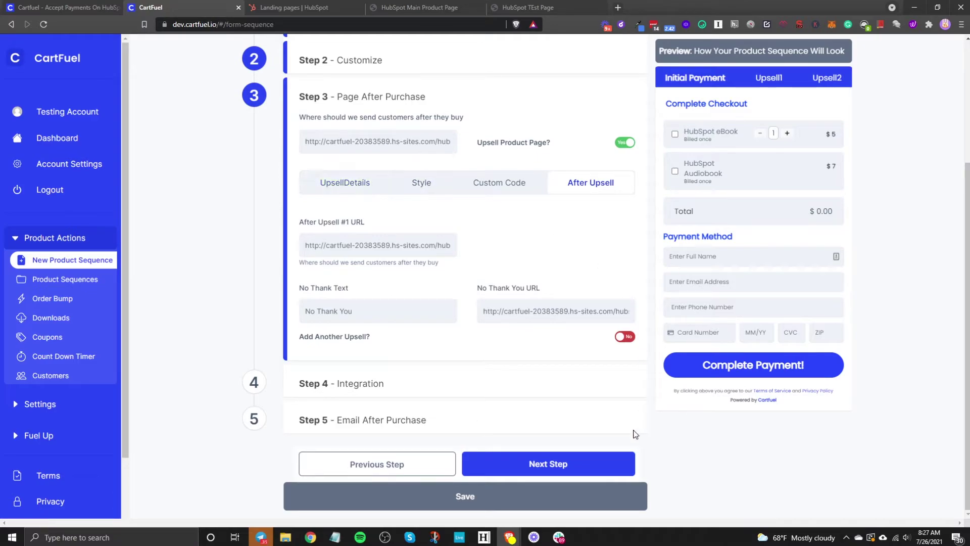
click(584, 463)
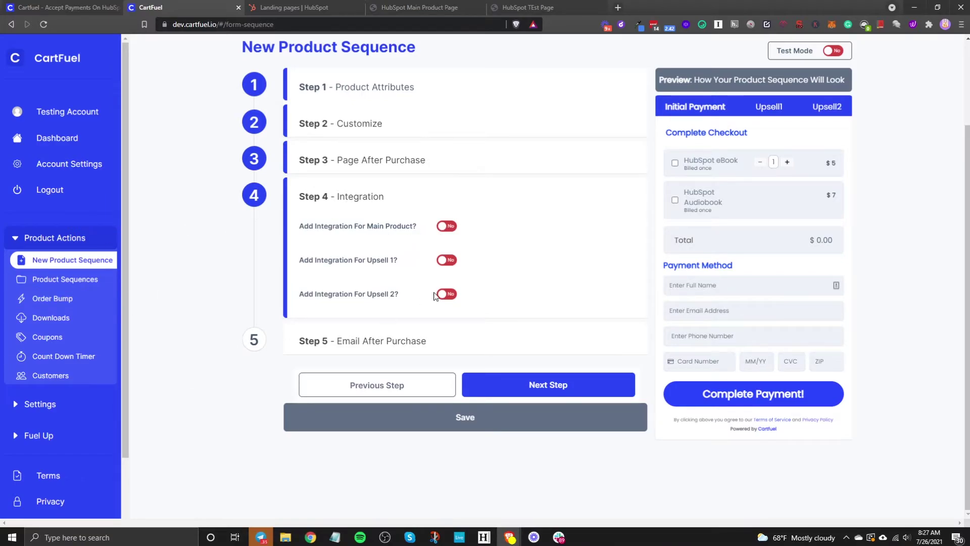
Leave the Main Product integration off in Step 4 and advance to the next step
click(447, 225)
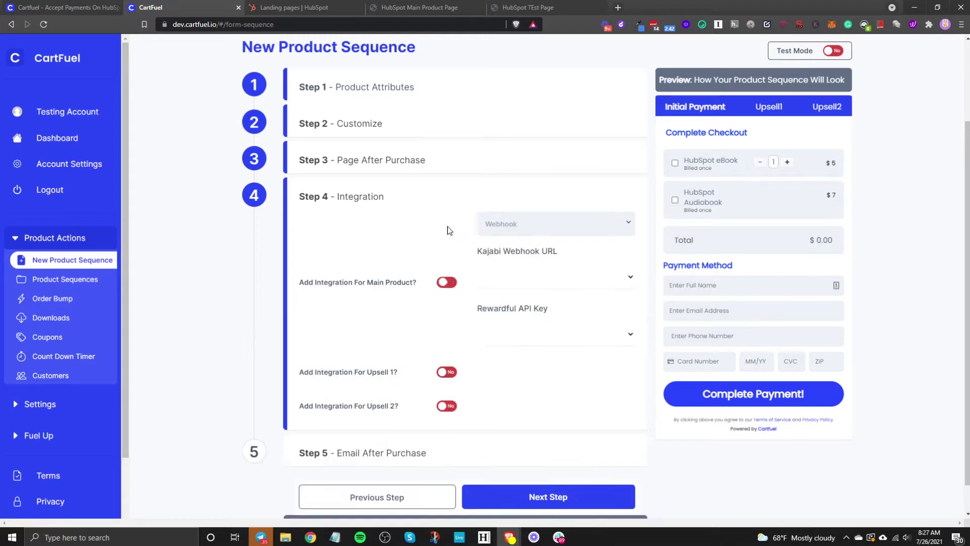
click(539, 228)
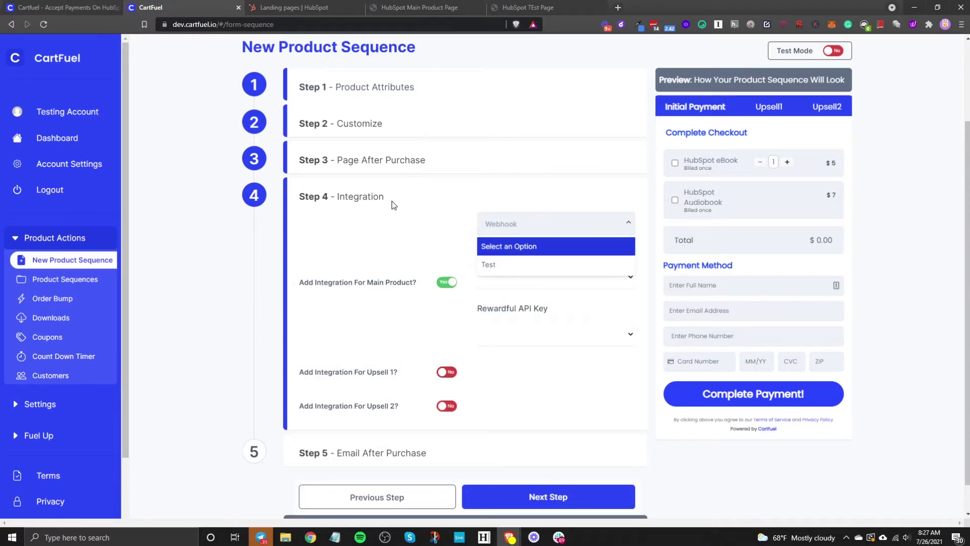
click(447, 283)
click(499, 387)
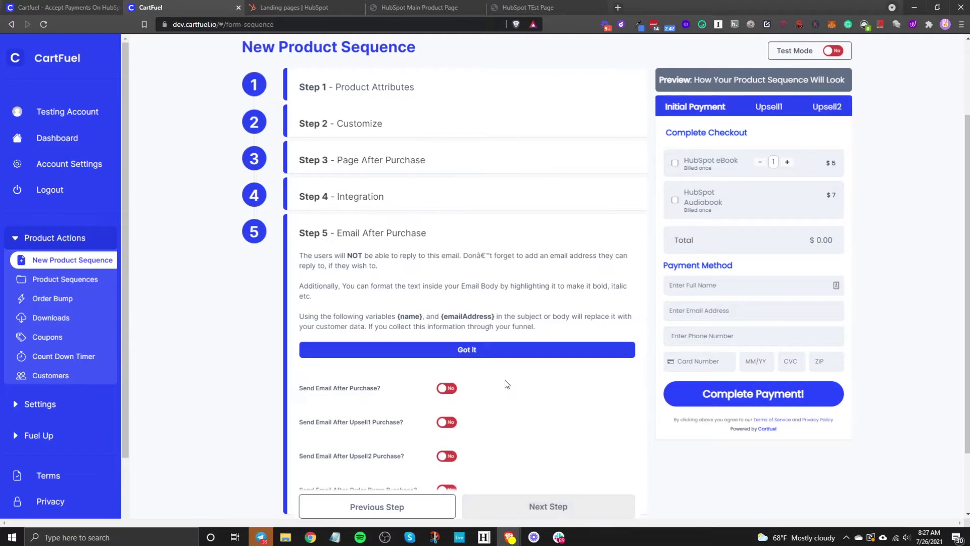
Leave Send Email After Purchase switched off in Step 5
scroll(521, 407, down, 2)
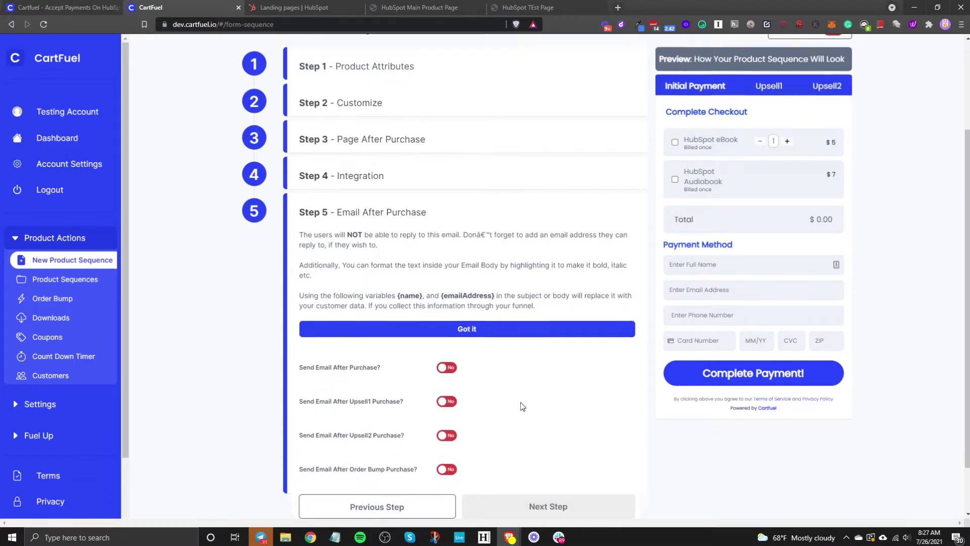
click(447, 310)
scroll(411, 298, down, 2)
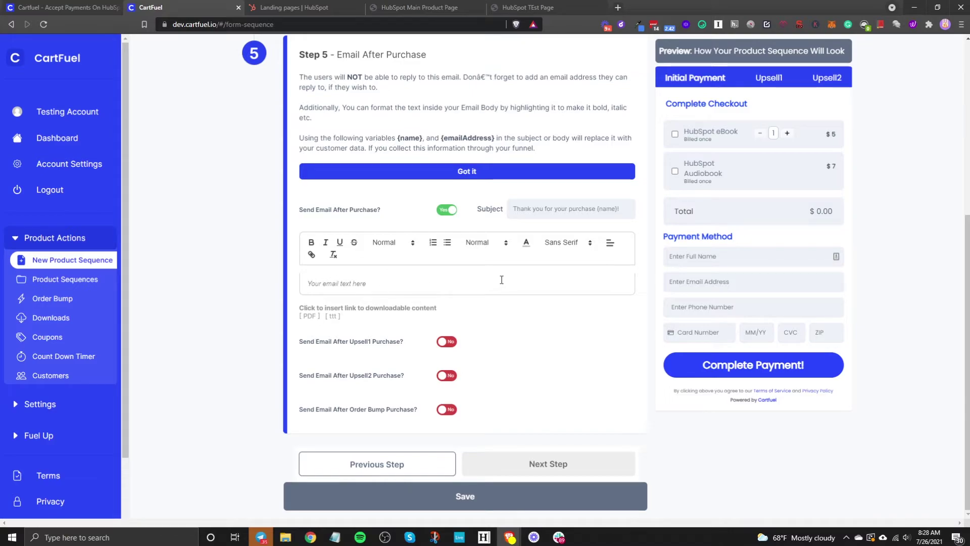
click(448, 209)
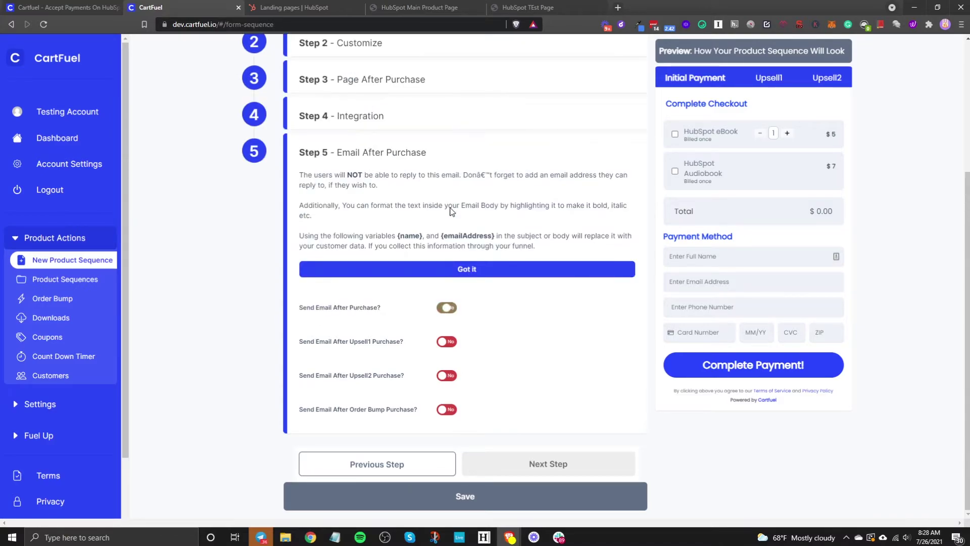
Save the HubSpot Test sequence and review the Main Product and Upsell #1 embed code
click(436, 501)
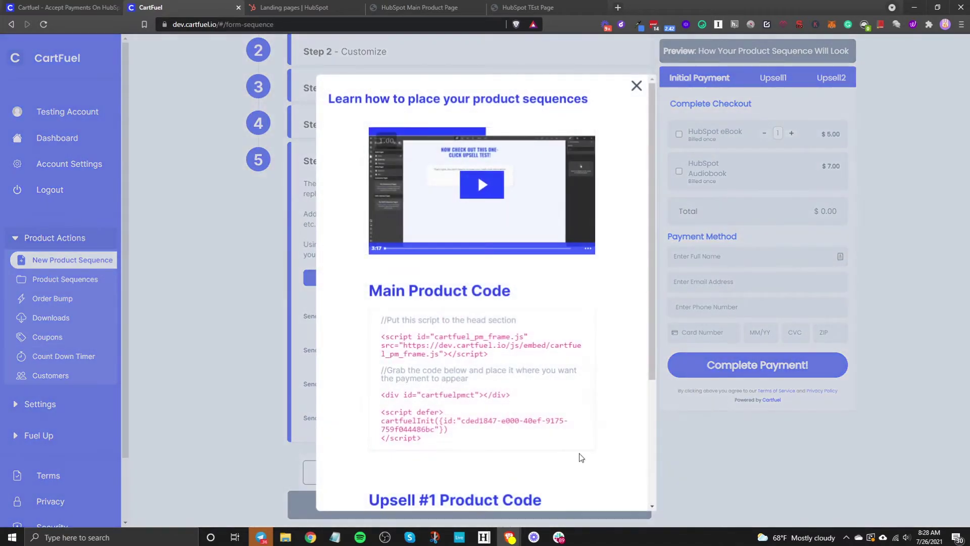
scroll(359, 303, down, 4)
scroll(395, 335, up, 4)
scroll(564, 265, down, 4)
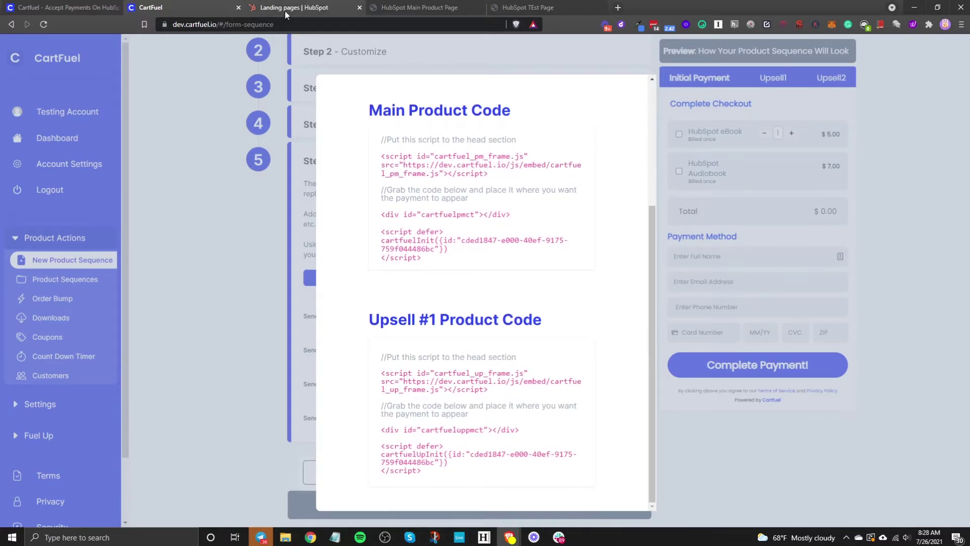
click(284, 10)
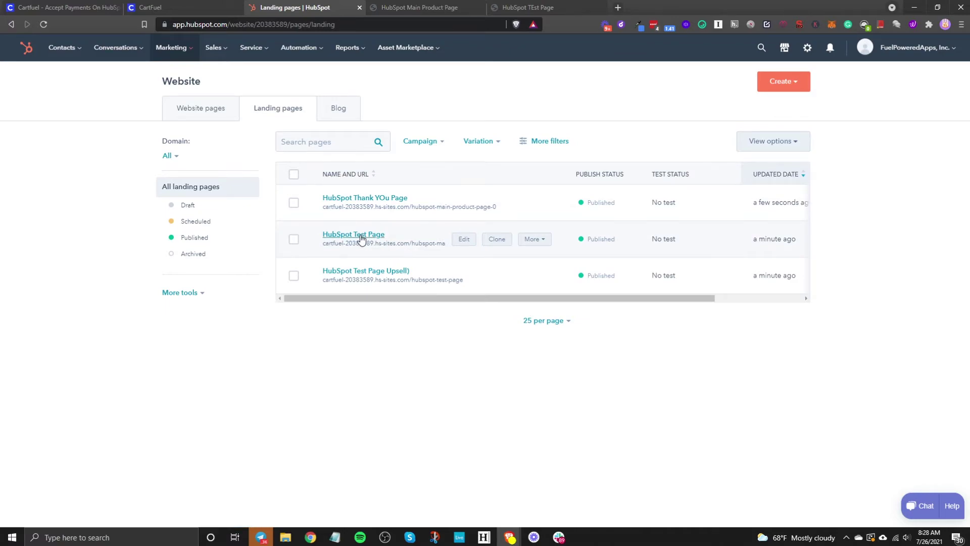
click(464, 240)
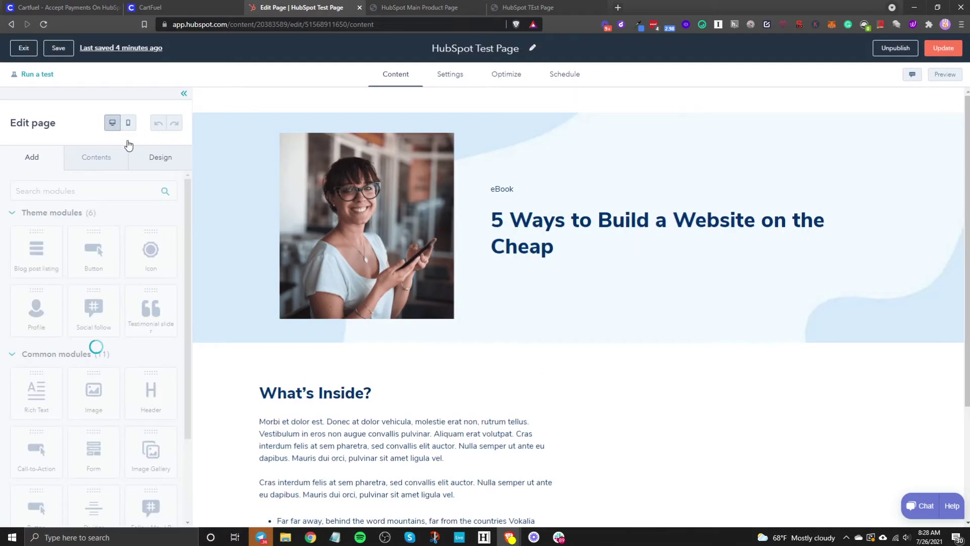
click(32, 51)
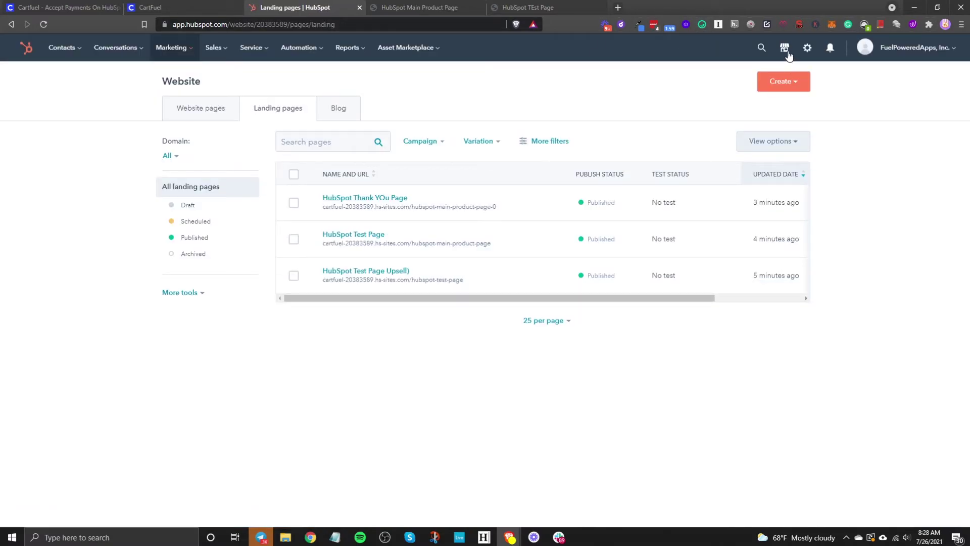
click(787, 52)
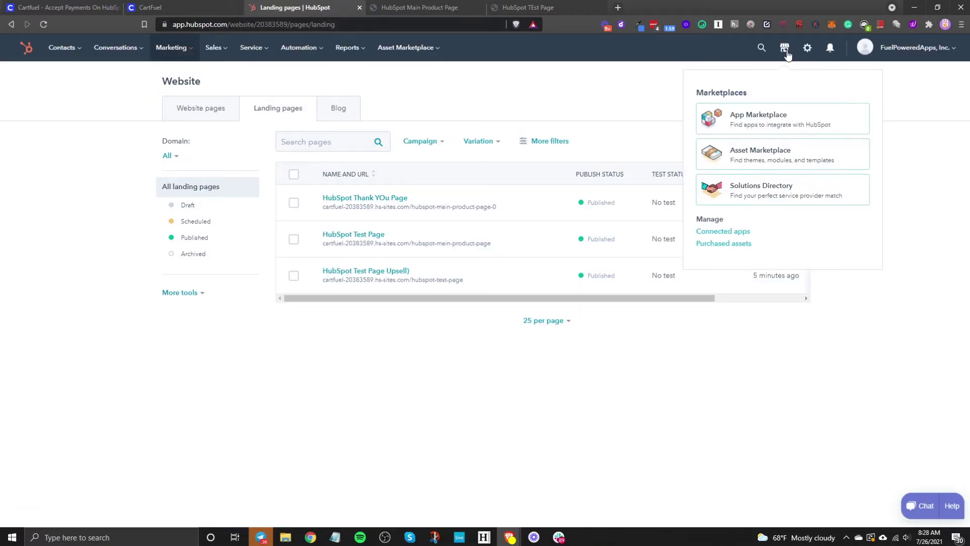
click(765, 155)
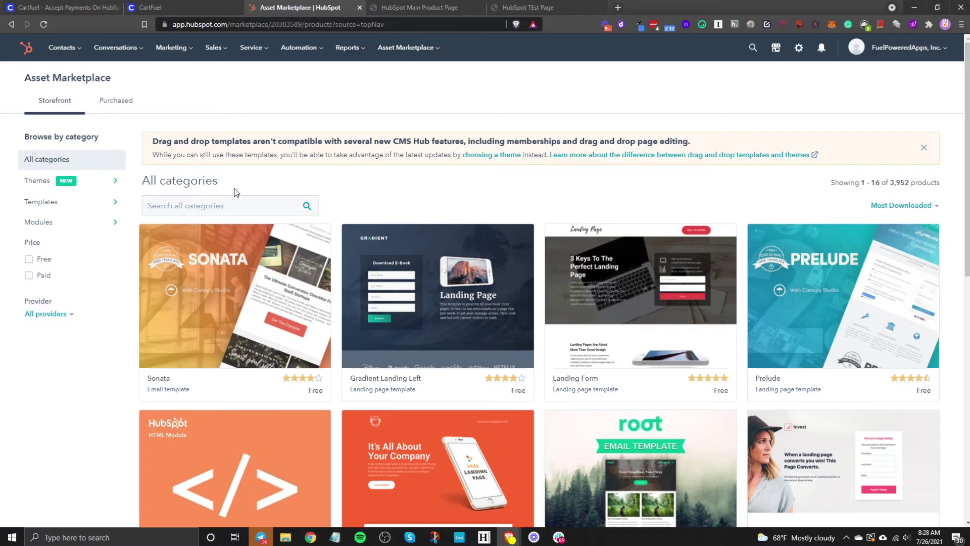
click(245, 208)
text(html)
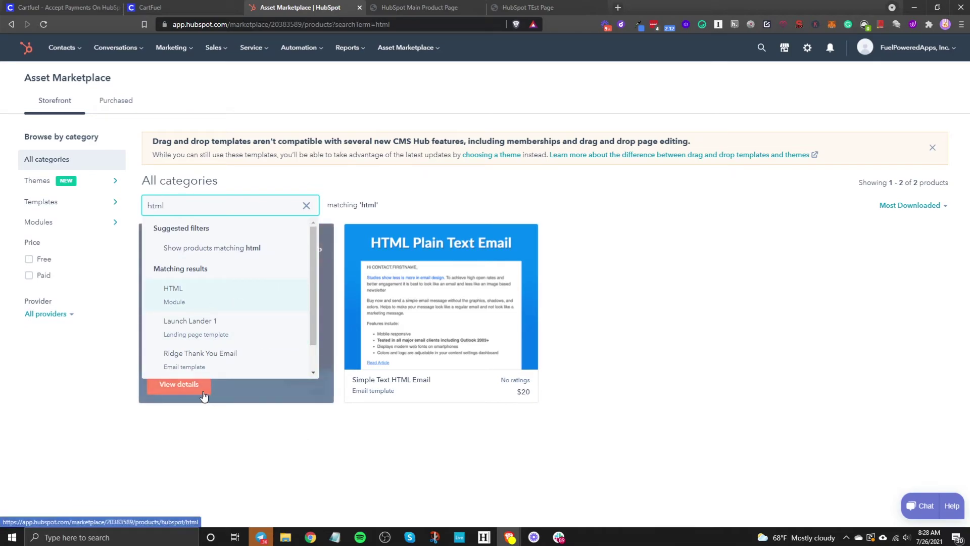
click(266, 396)
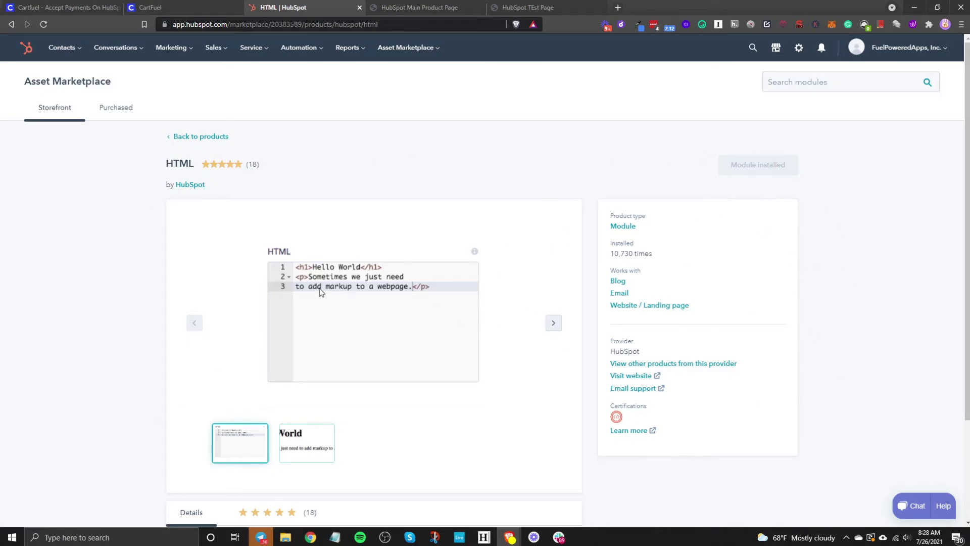
click(10, 24)
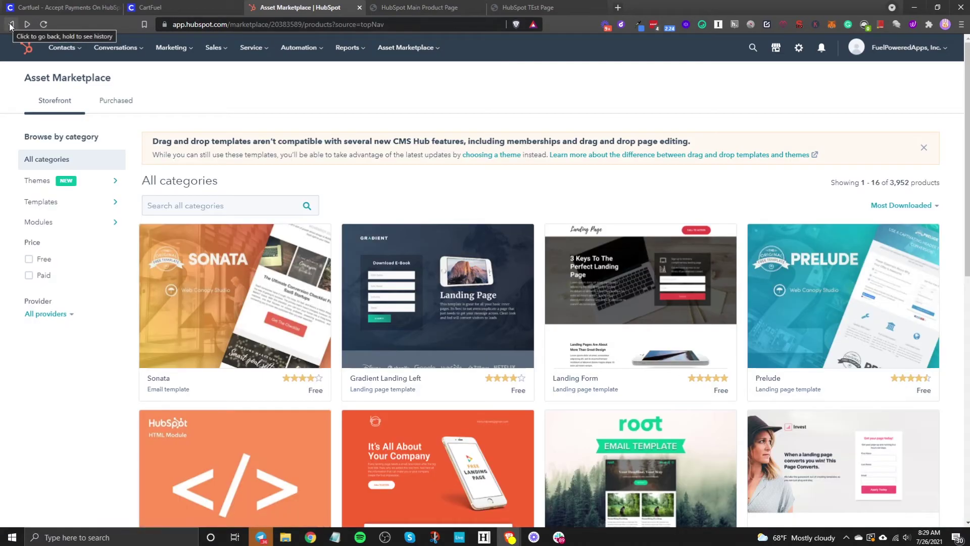
click(11, 25)
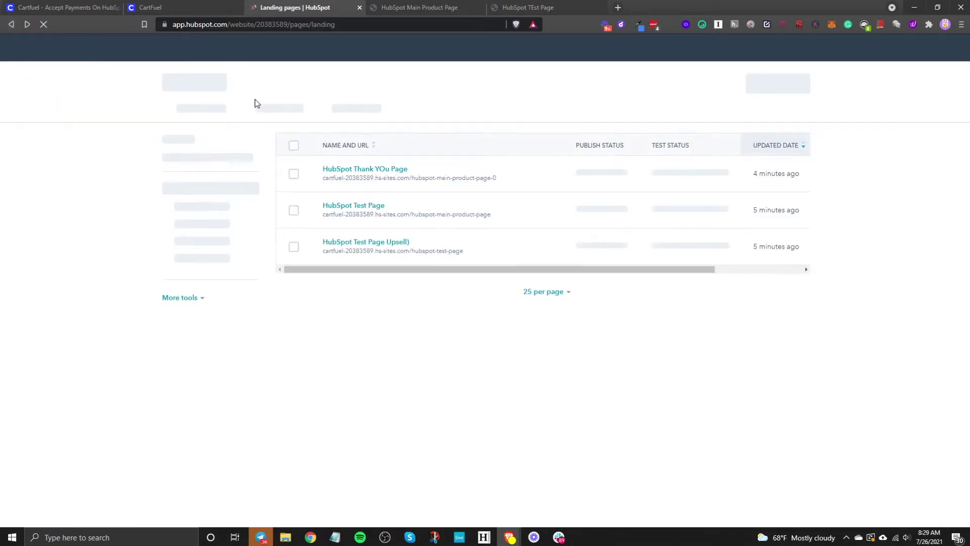
Open the HubSpot Test Page in the editor and select the empty column beside What's Inside?
click(365, 232)
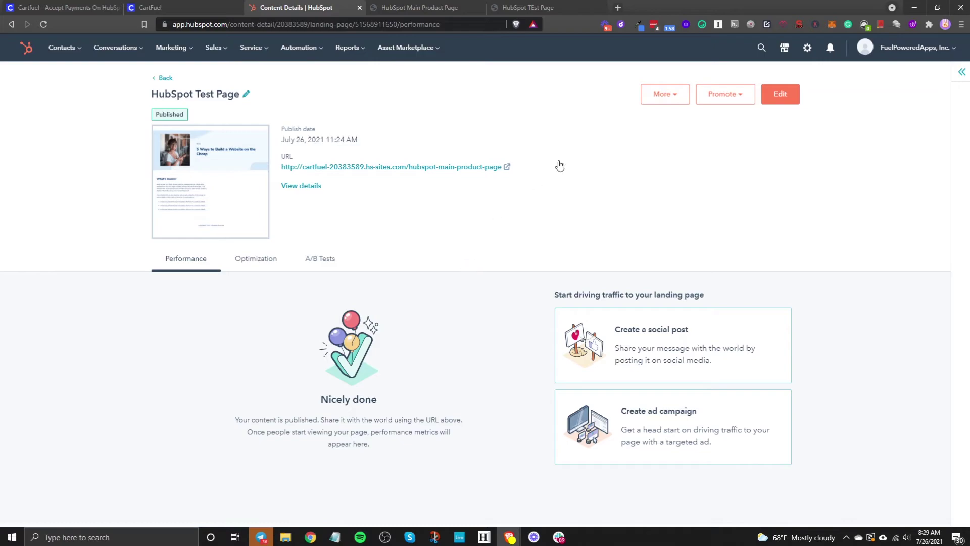
click(769, 100)
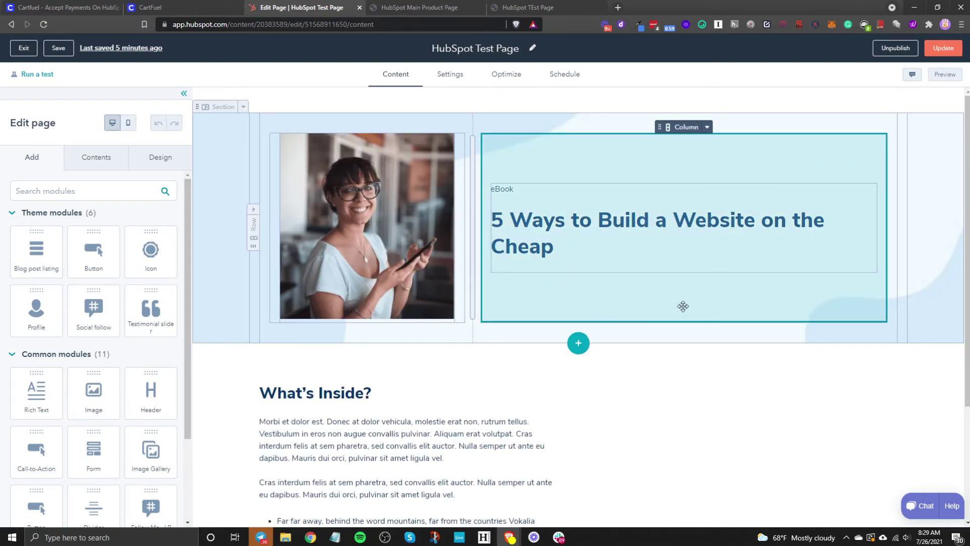
scroll(698, 316, down, 3)
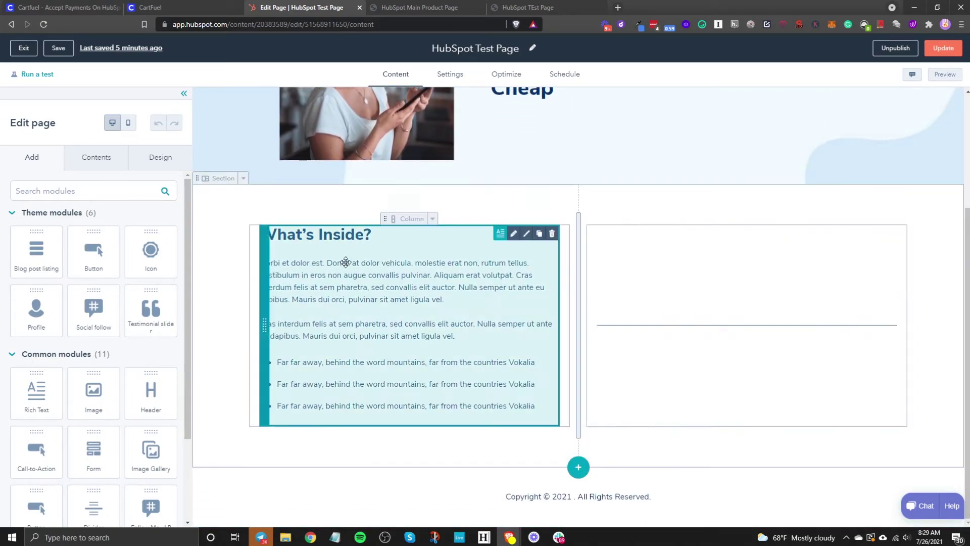
click(709, 306)
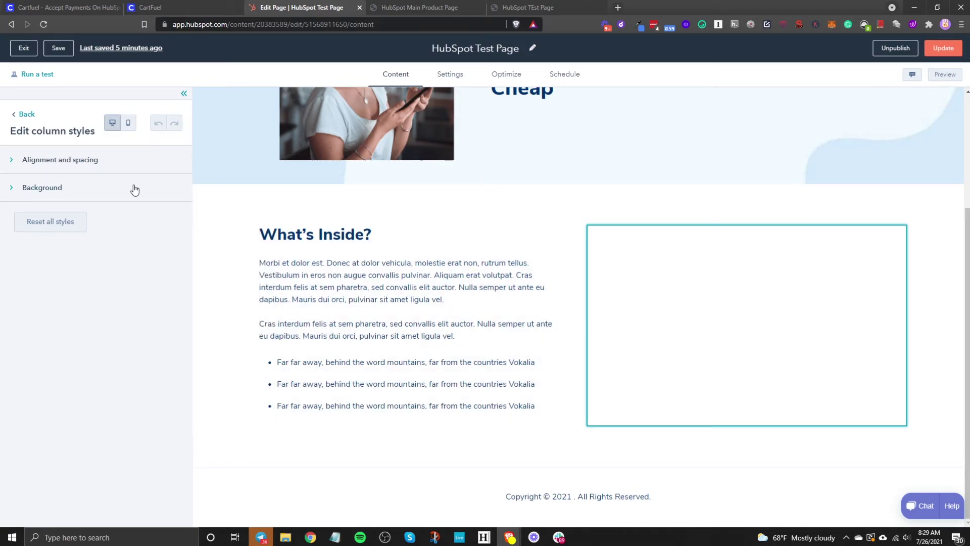
Search modules for 'html' and drop an HTML module into the column beside What's Inside?
click(26, 116)
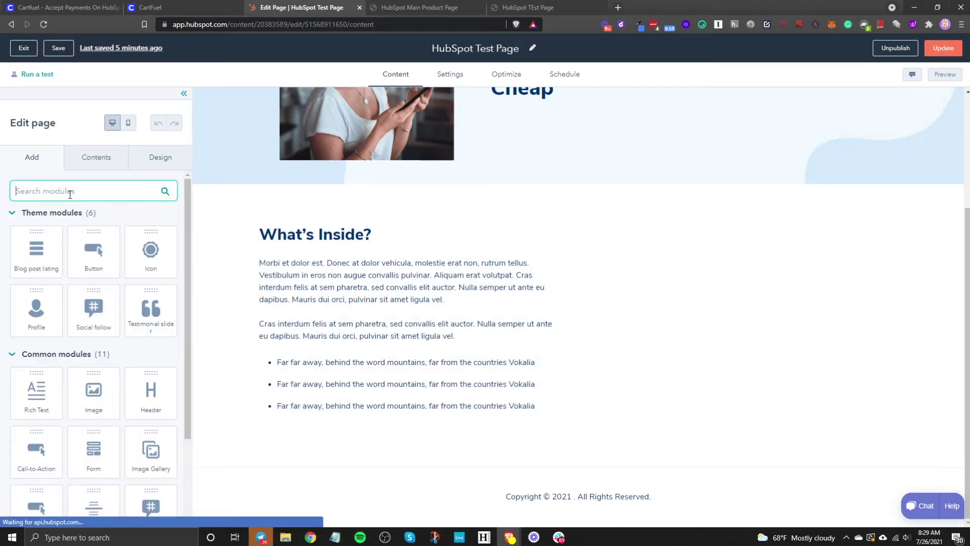
text(htmkl)
key(BackSpace)
key(BackSpace)
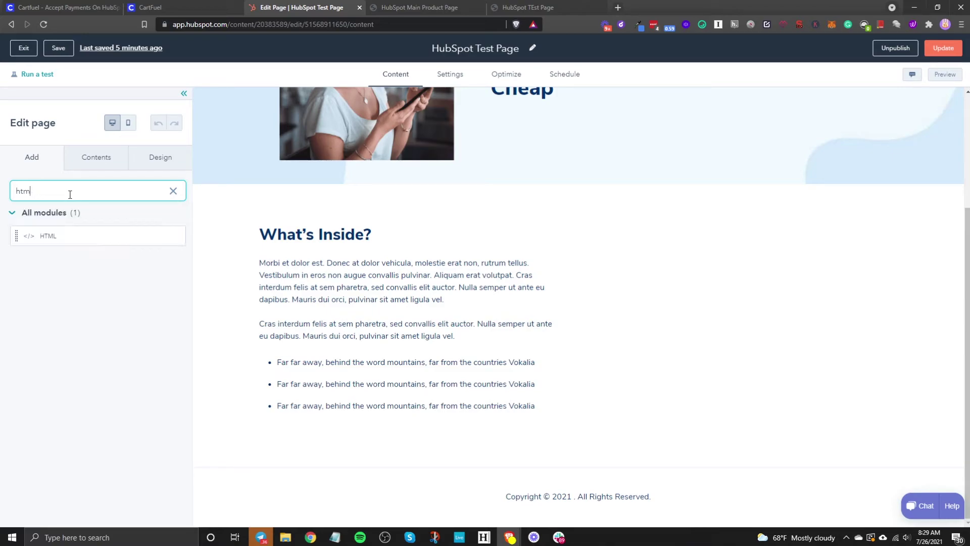
drag(51, 234, 693, 284)
click(734, 330)
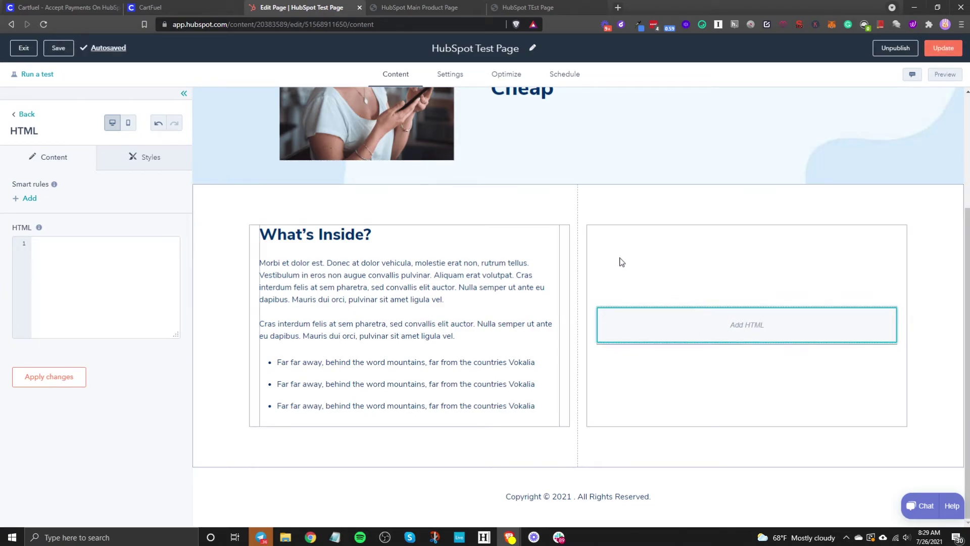
click(160, 9)
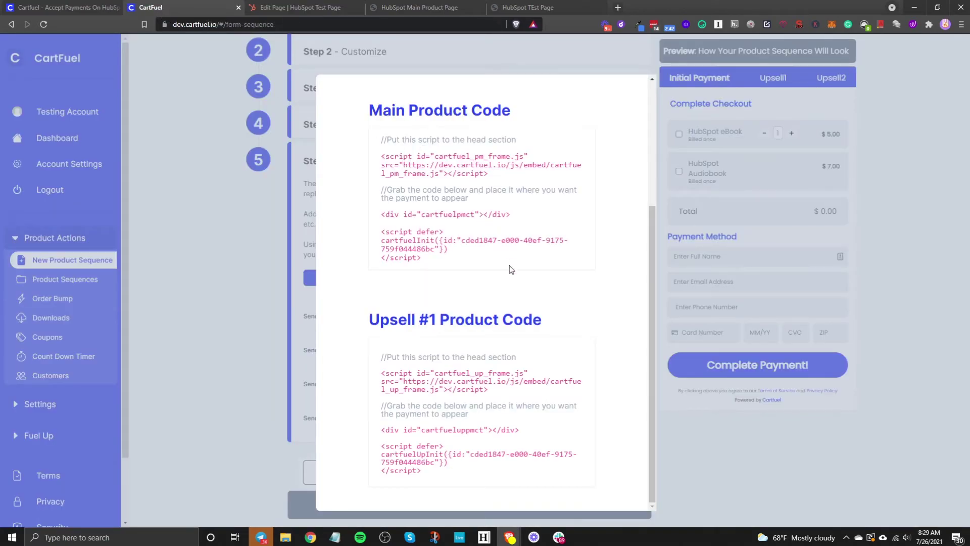
Paste CartFuel's Main Product head script into the new HTML module
scroll(501, 294, up, 3)
double_click(443, 349)
click(302, 8)
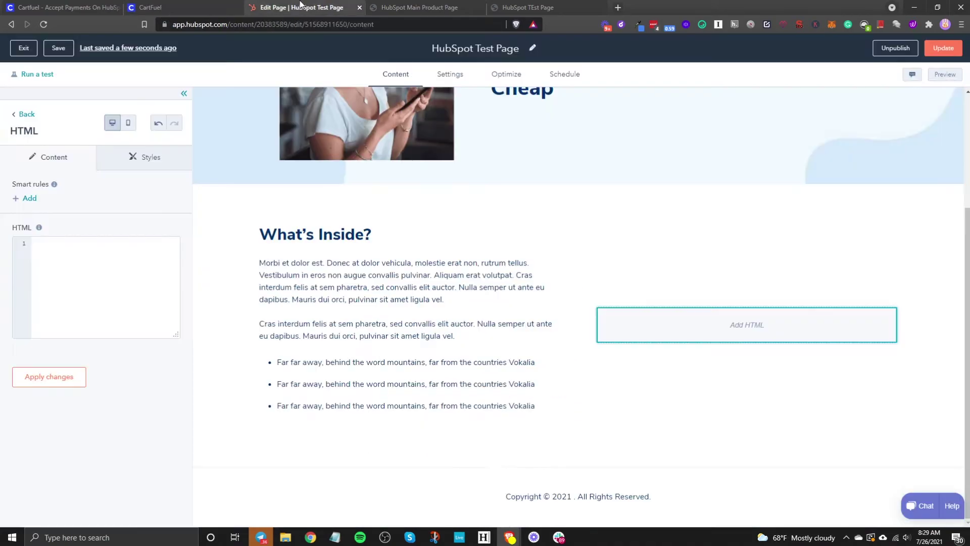
click(174, 8)
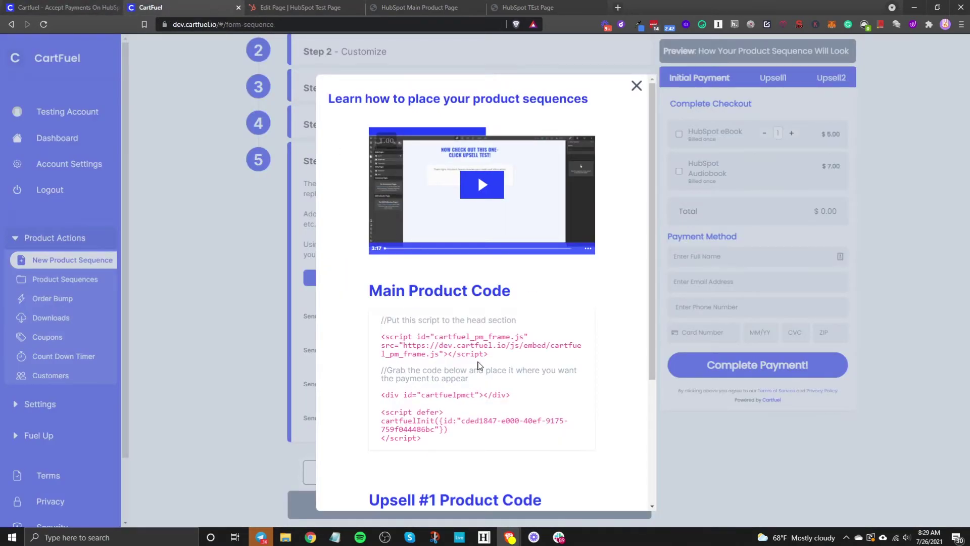
click(471, 349)
click(332, 8)
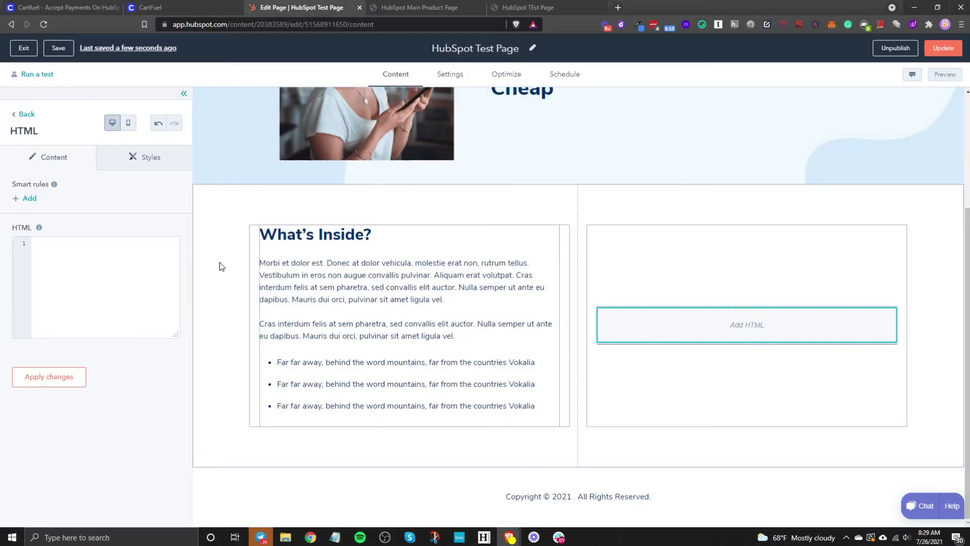
right_click(116, 286)
click(165, 360)
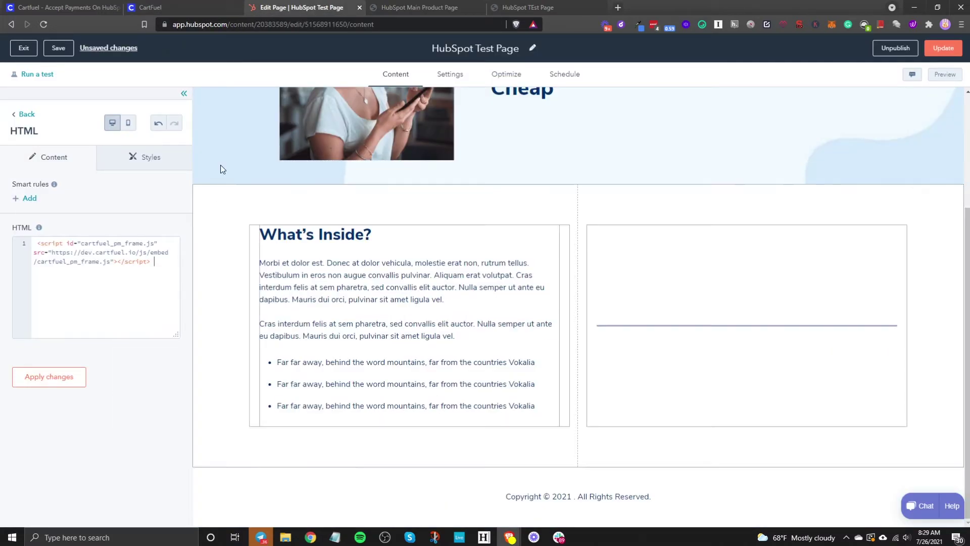
Paste the main product checkout div and init snippet below it and apply the changes
click(143, 8)
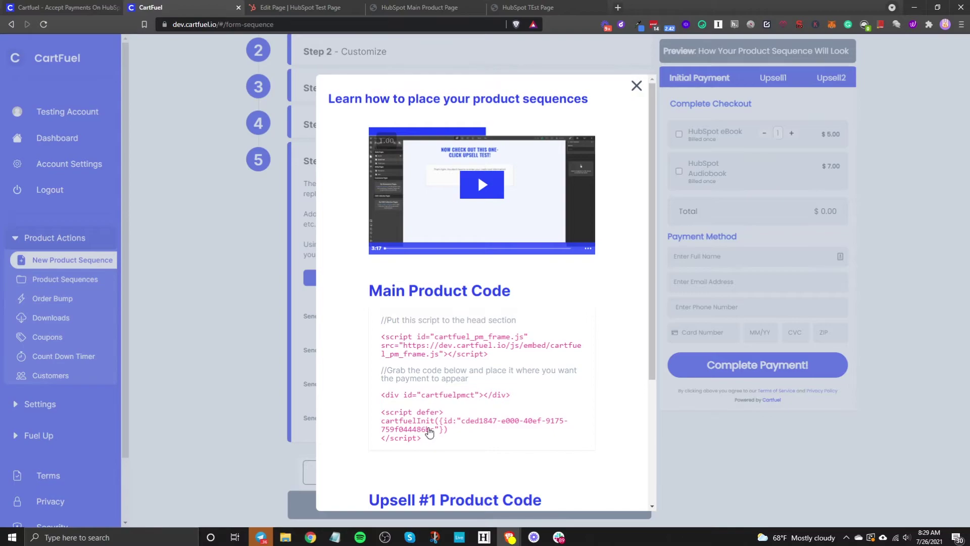
click(429, 432)
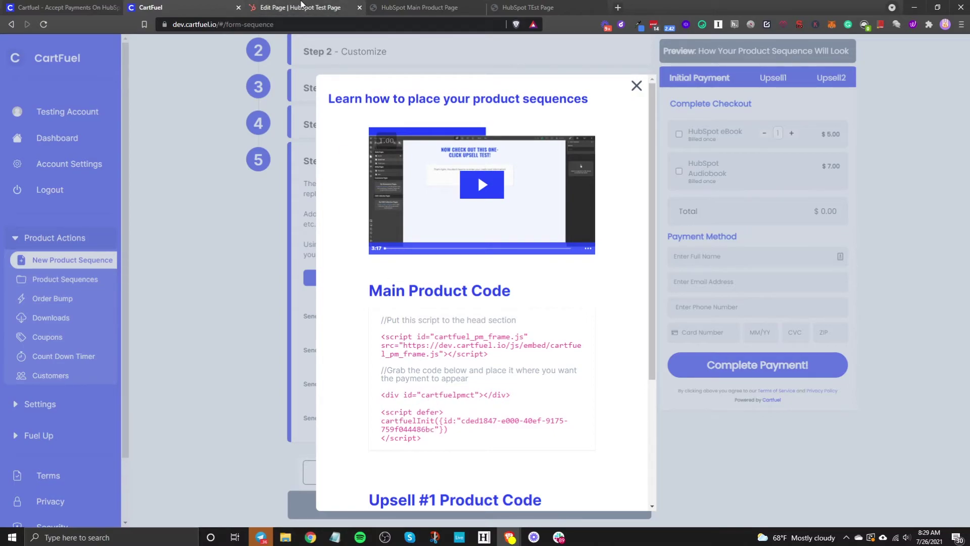
click(302, 6)
key(Return)
key(Return)
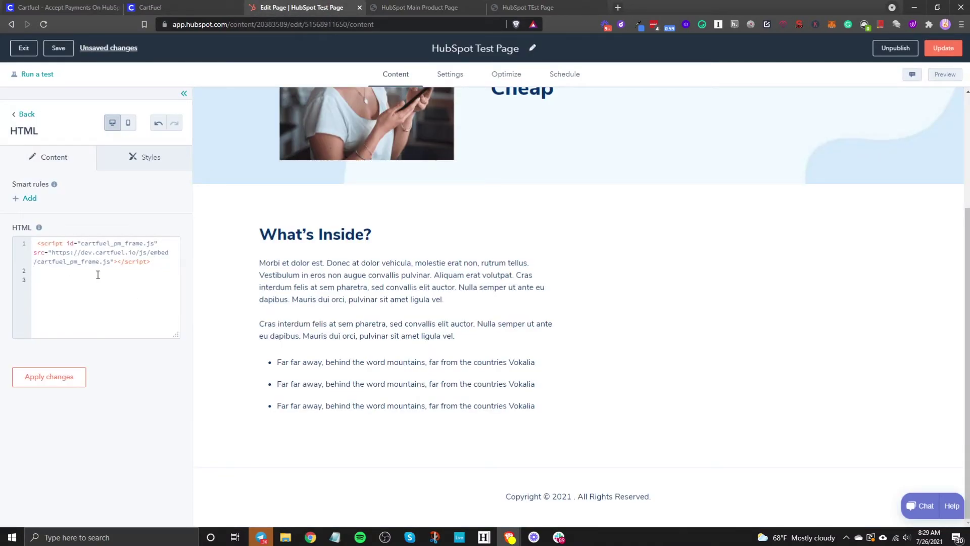
right_click(75, 281)
click(129, 359)
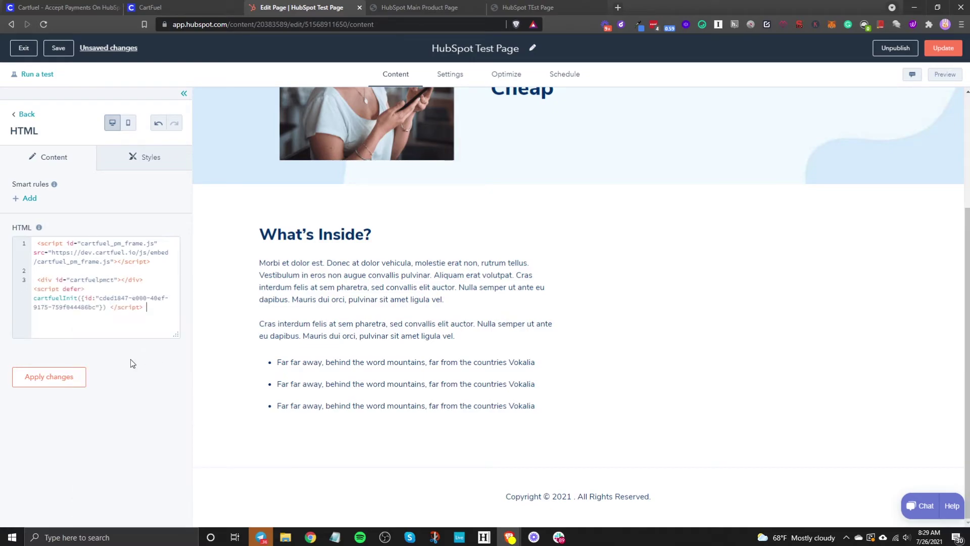
click(71, 378)
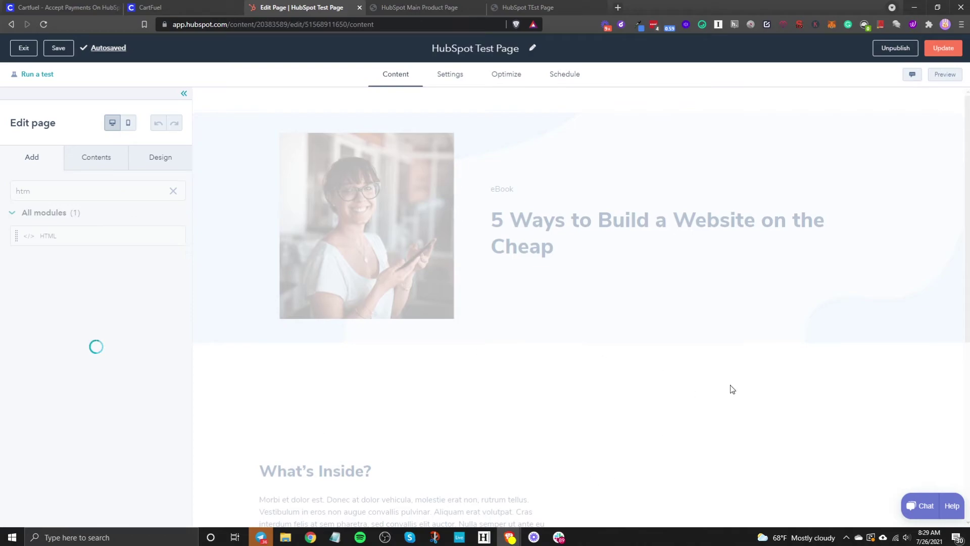
Publish the HubSpot Test Page update immediately with Update page now
scroll(651, 382, down, 6)
scroll(678, 375, up, 2)
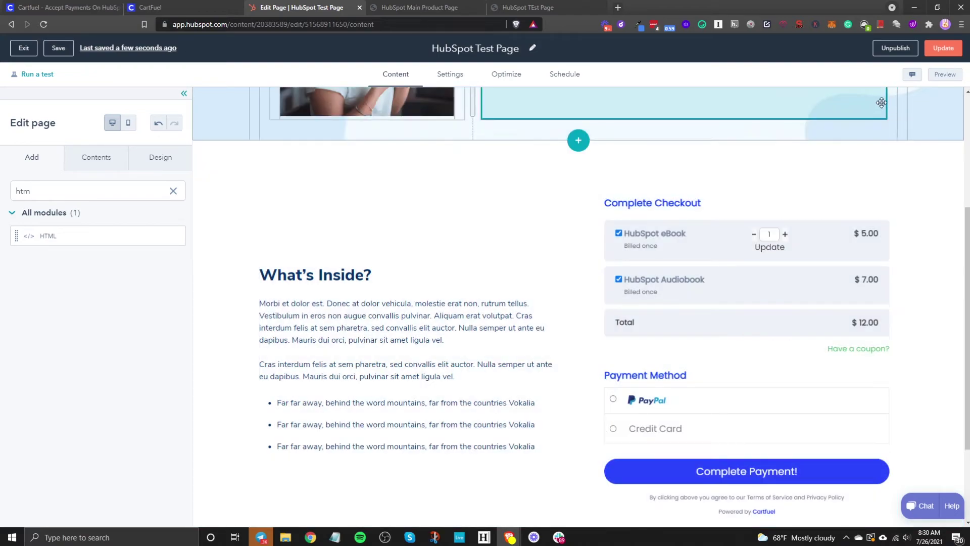
click(943, 49)
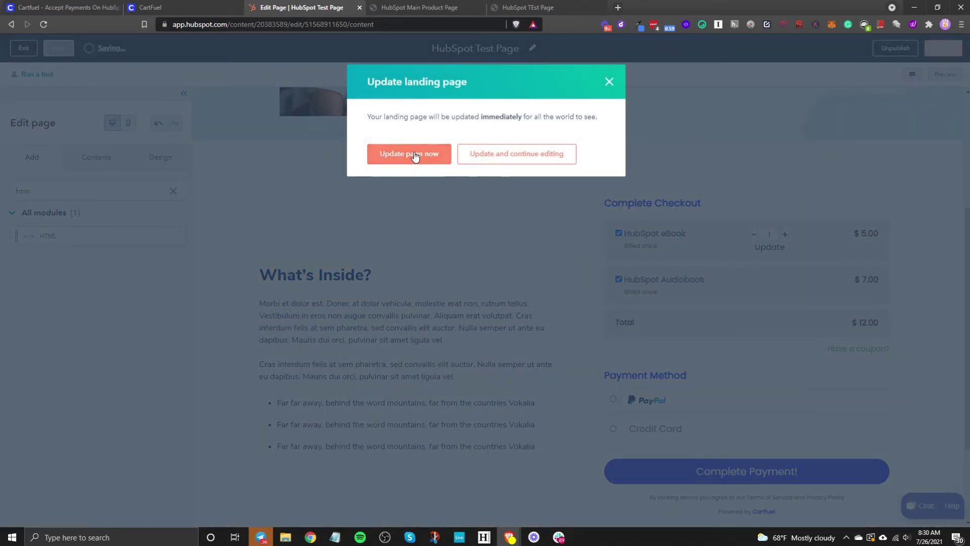
click(415, 155)
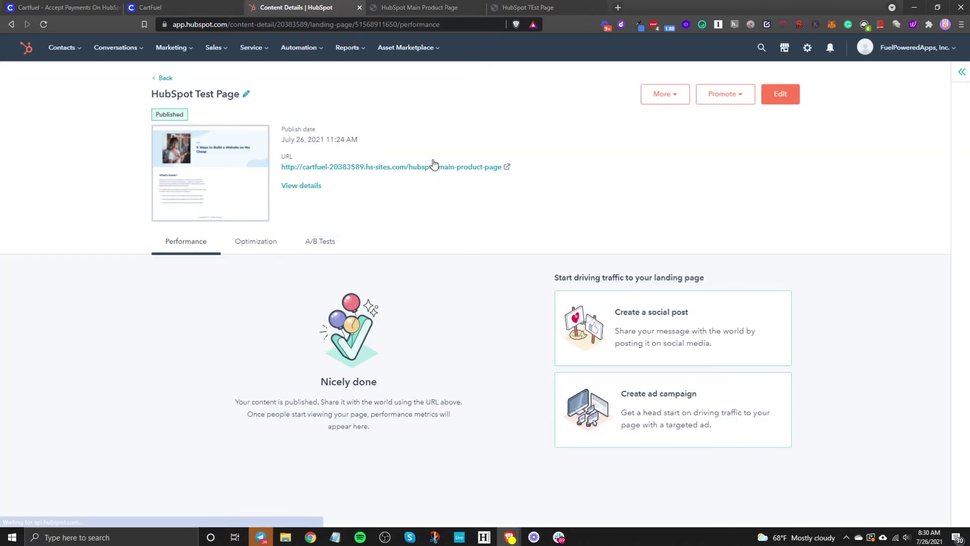
click(208, 7)
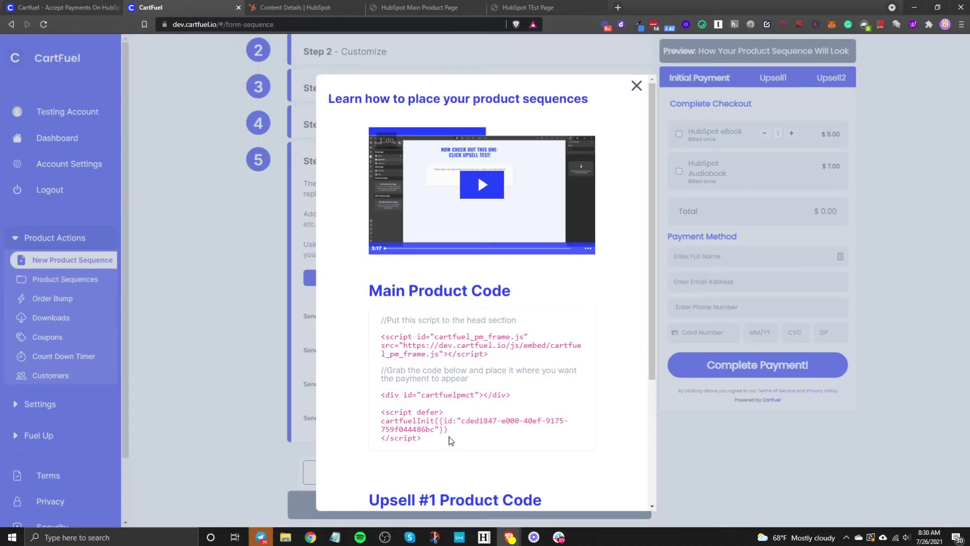
scroll(477, 174, down, 4)
Open the upsell landing page and add an HTML module beside Get the upsell!
click(288, 8)
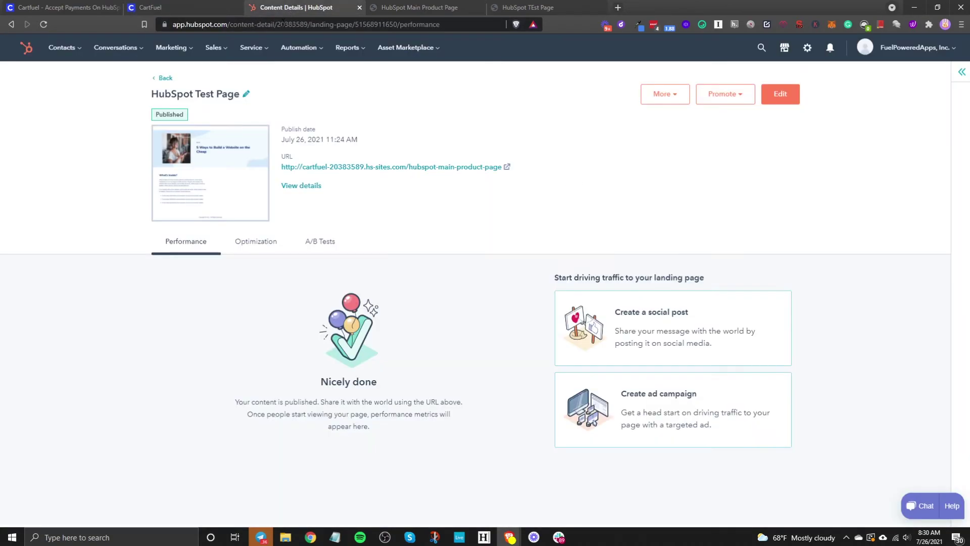
click(164, 78)
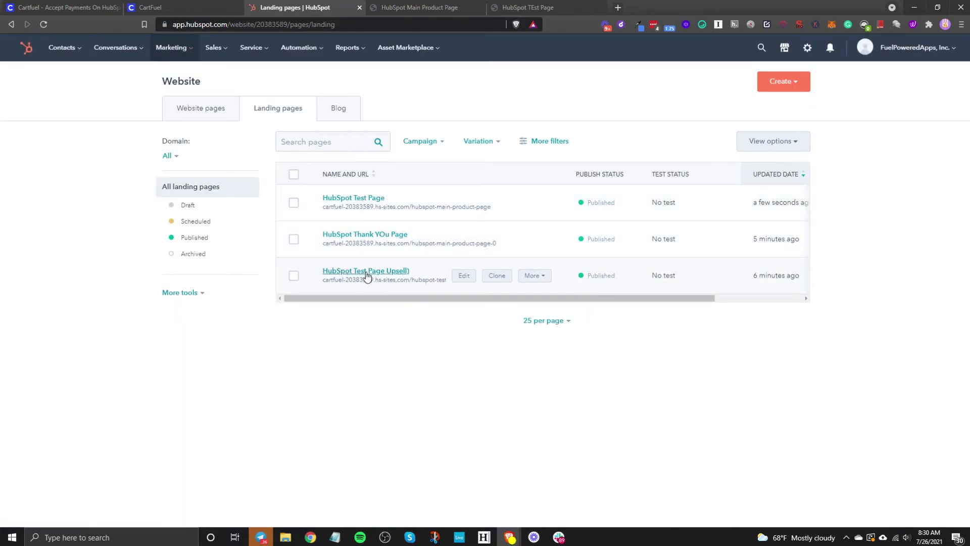
click(465, 277)
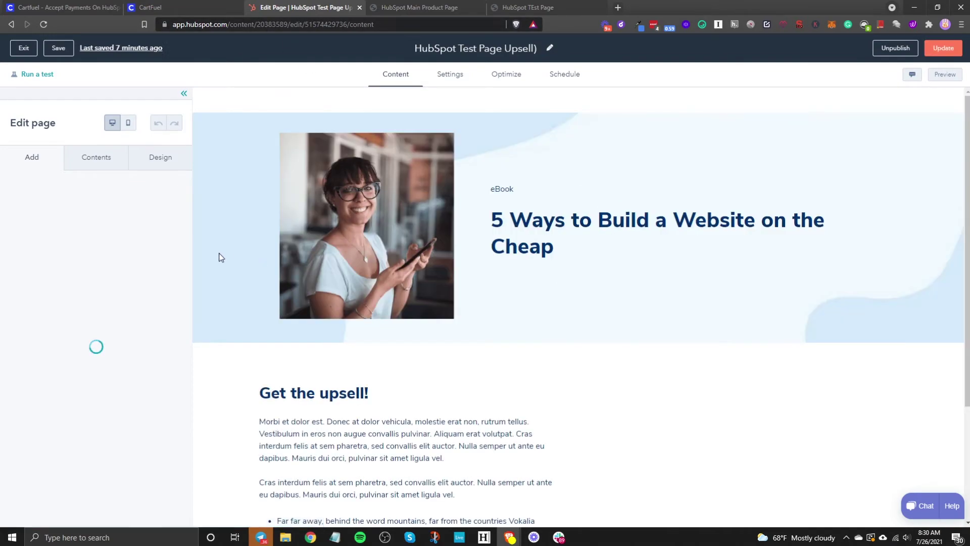
click(85, 196)
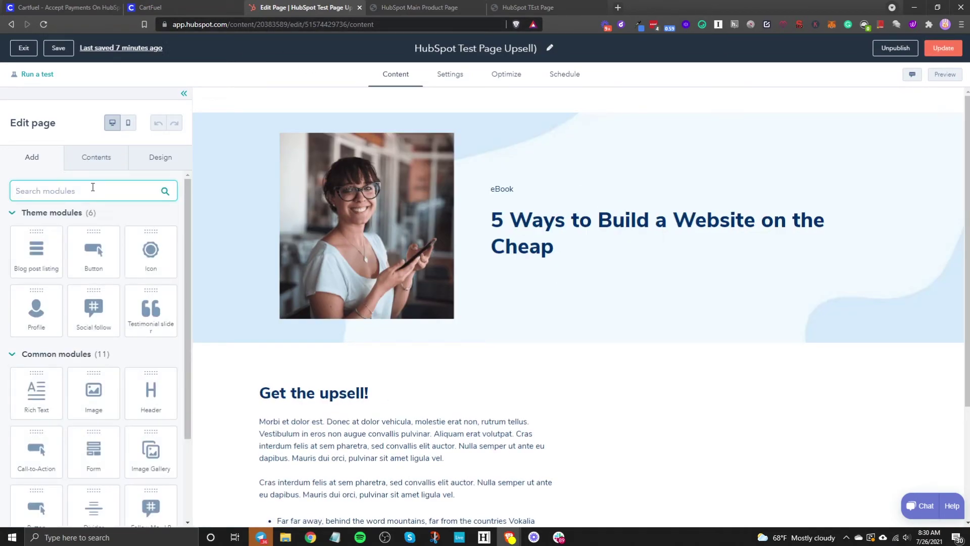
text(html)
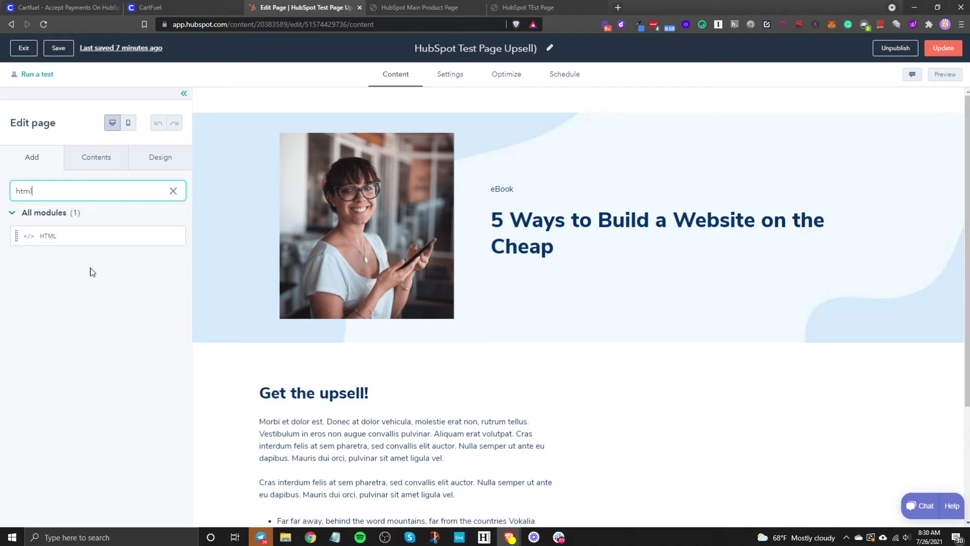
scroll(509, 355, down, 4)
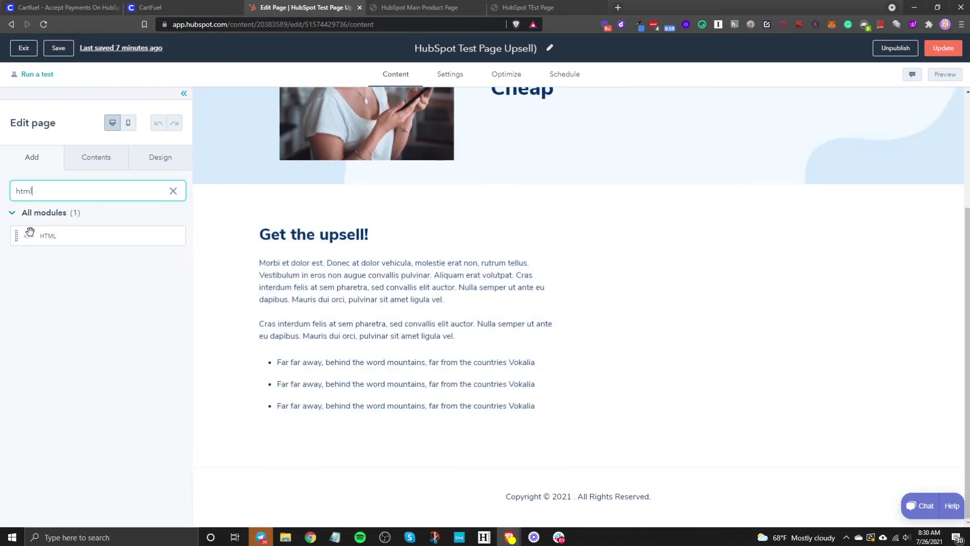
drag(30, 232, 706, 321)
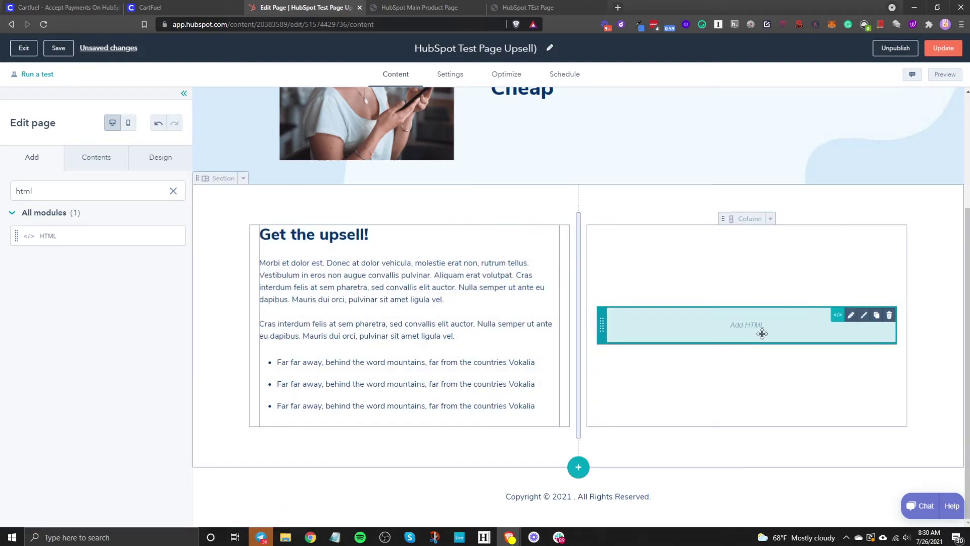
Paste the Upsell #1 head script and embed snippet into the module and apply
click(193, 8)
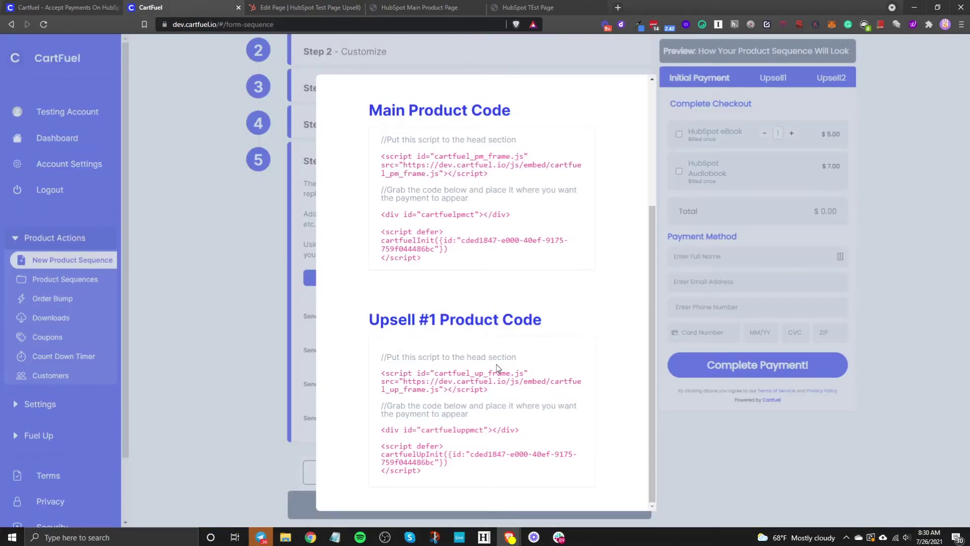
click(486, 369)
click(304, 8)
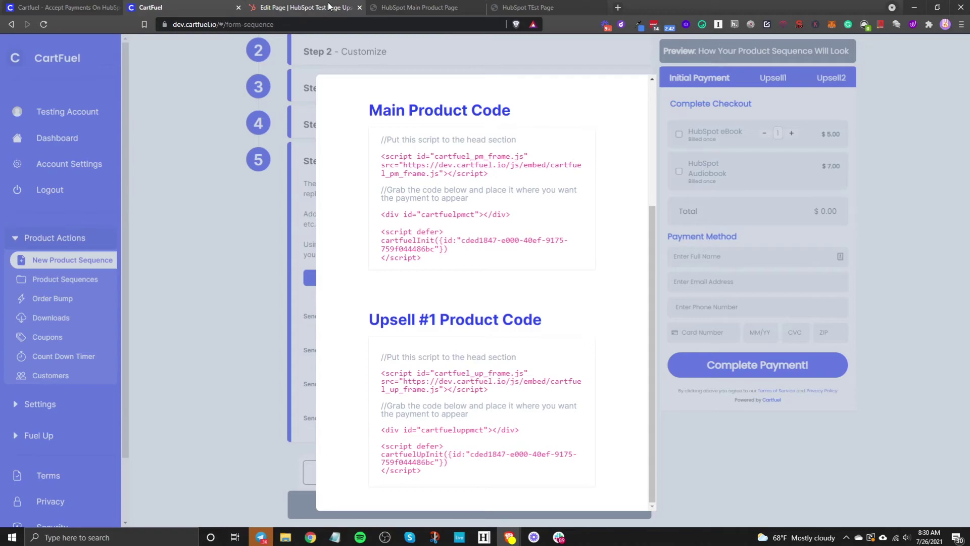
right_click(52, 262)
click(110, 341)
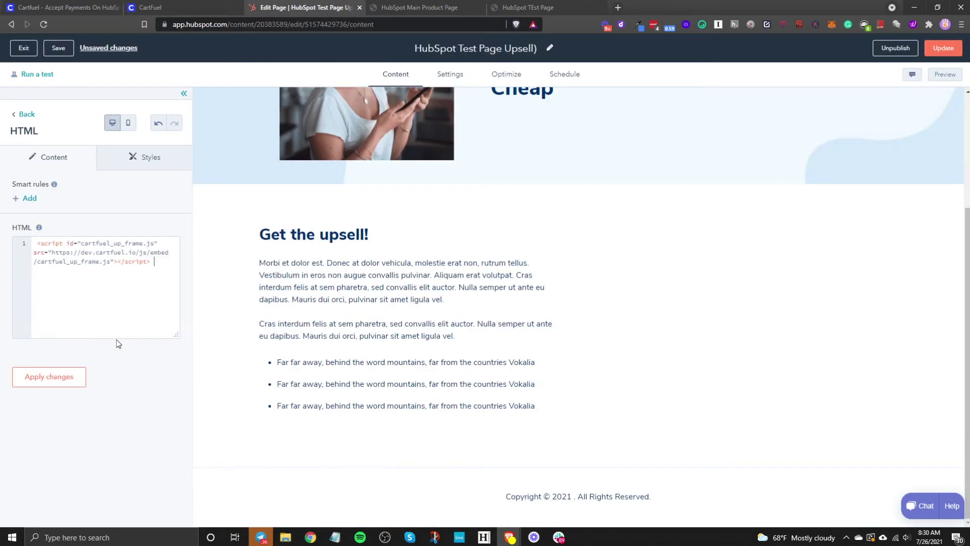
click(199, 5)
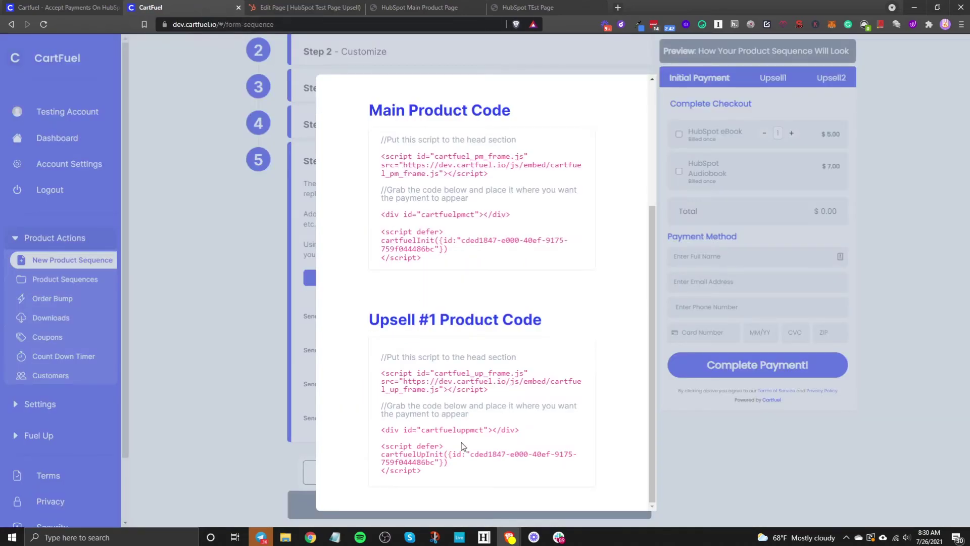
click(409, 467)
click(303, 7)
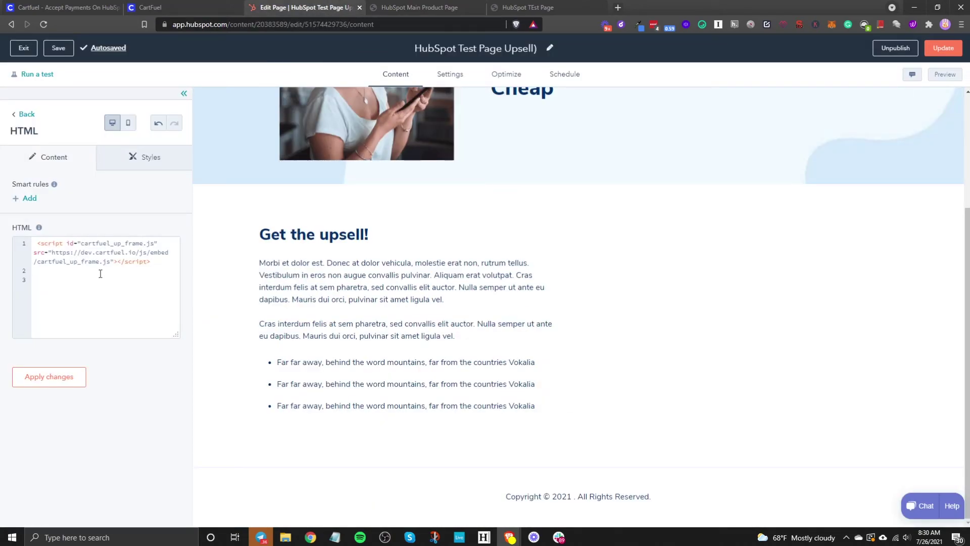
key(ctrl+v)
click(77, 385)
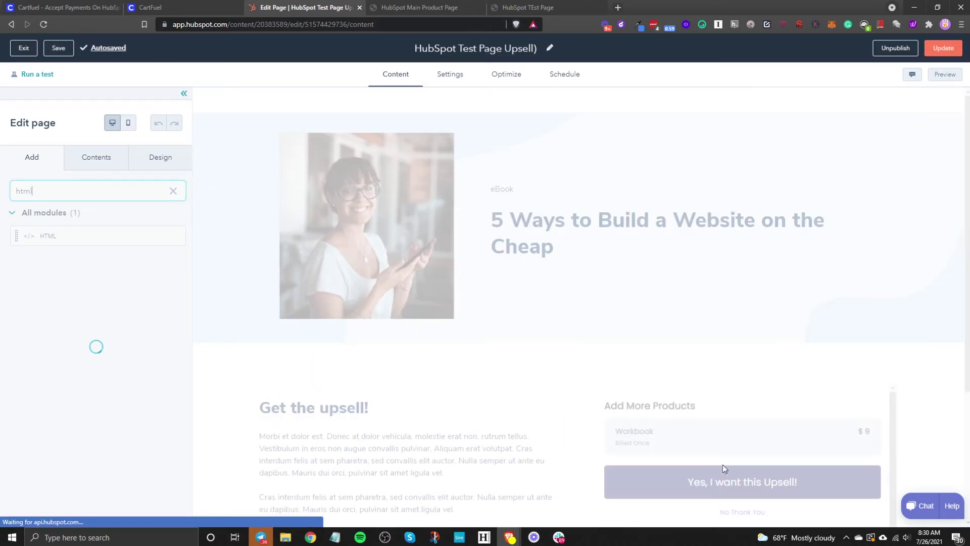
Publish the upsell page immediately and leave the editor
scroll(781, 410, down, 2)
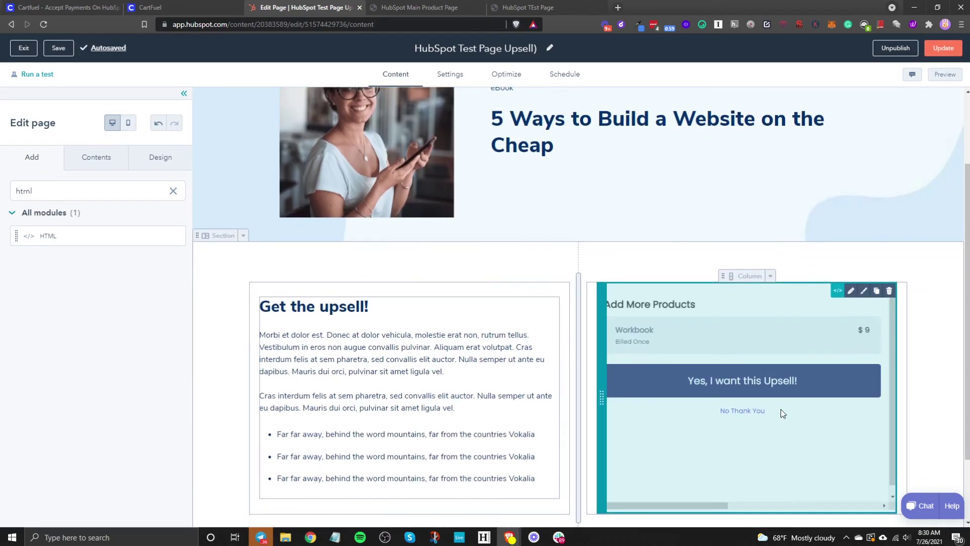
click(944, 48)
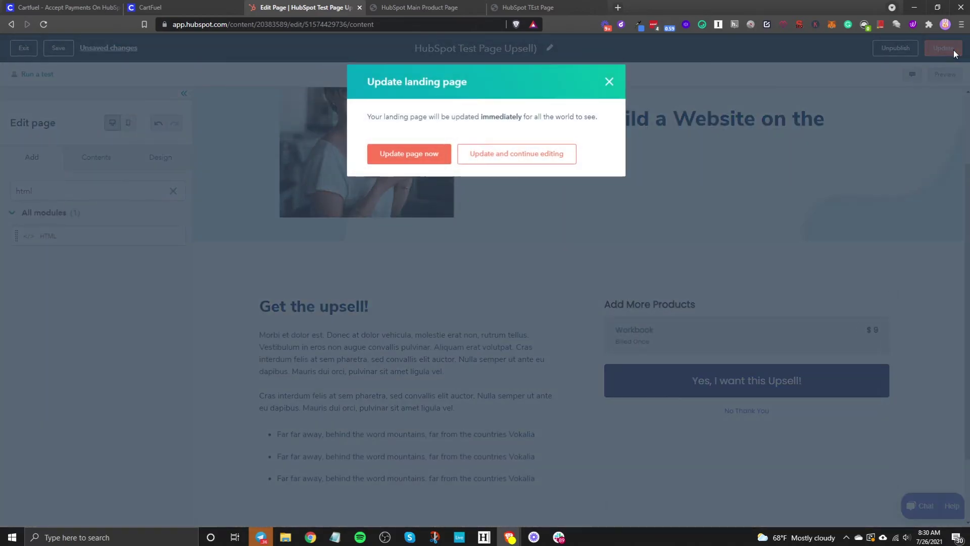
click(400, 156)
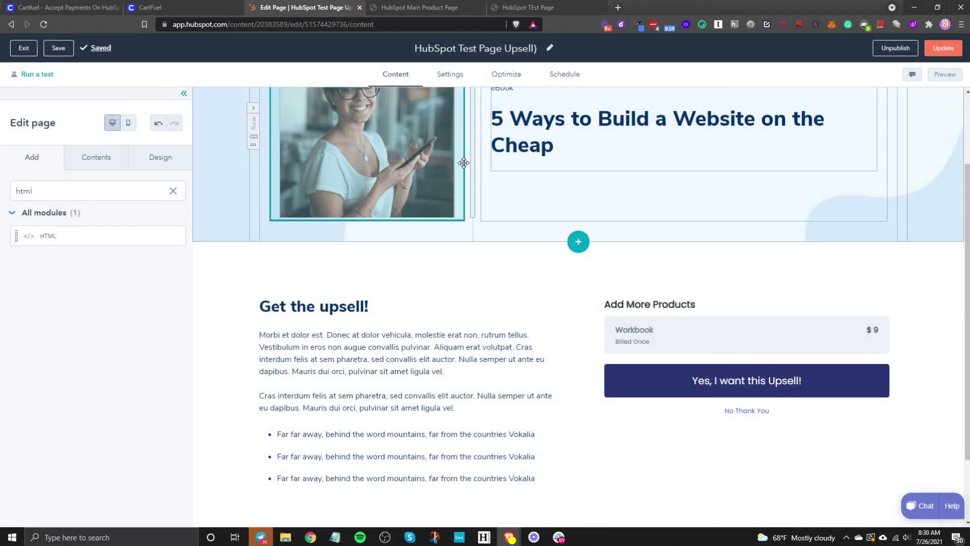
click(199, 8)
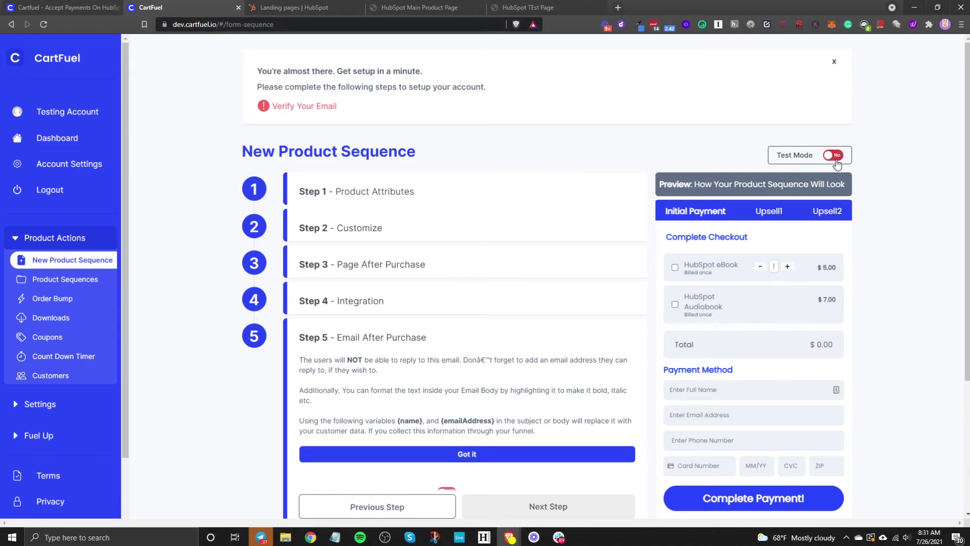
Save the product sequence with Test Mode set to No and close the product-code dialog
click(832, 161)
click(834, 158)
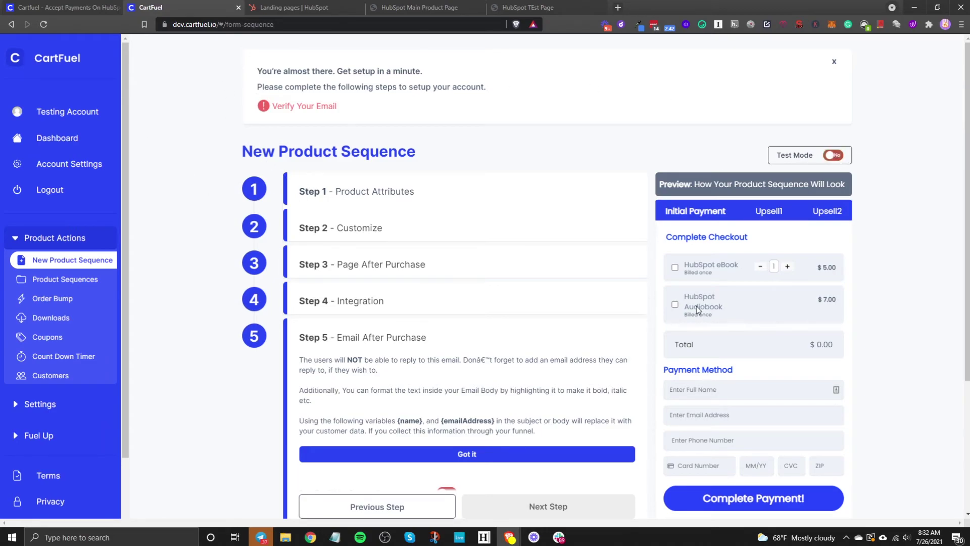
click(835, 159)
click(834, 158)
scroll(556, 404, down, 3)
click(498, 491)
click(327, 40)
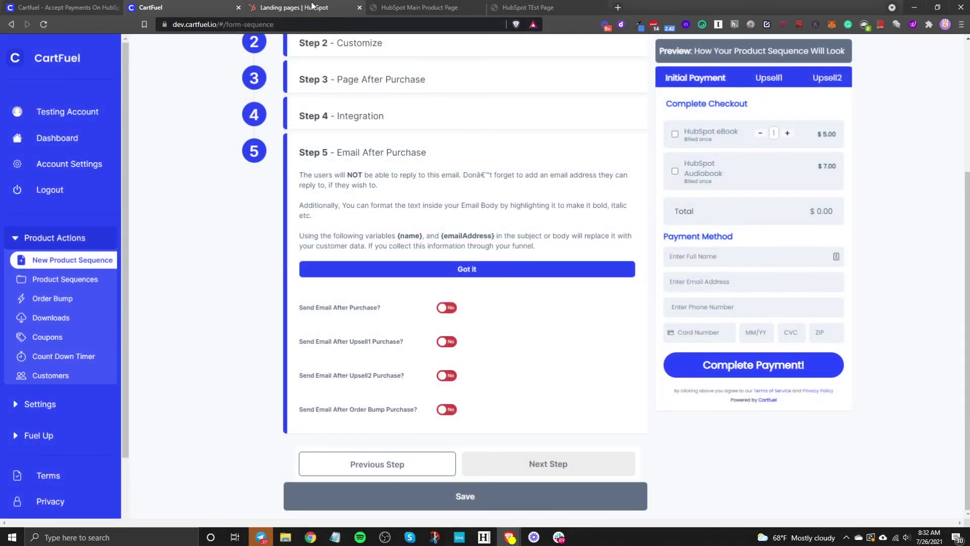
click(410, 6)
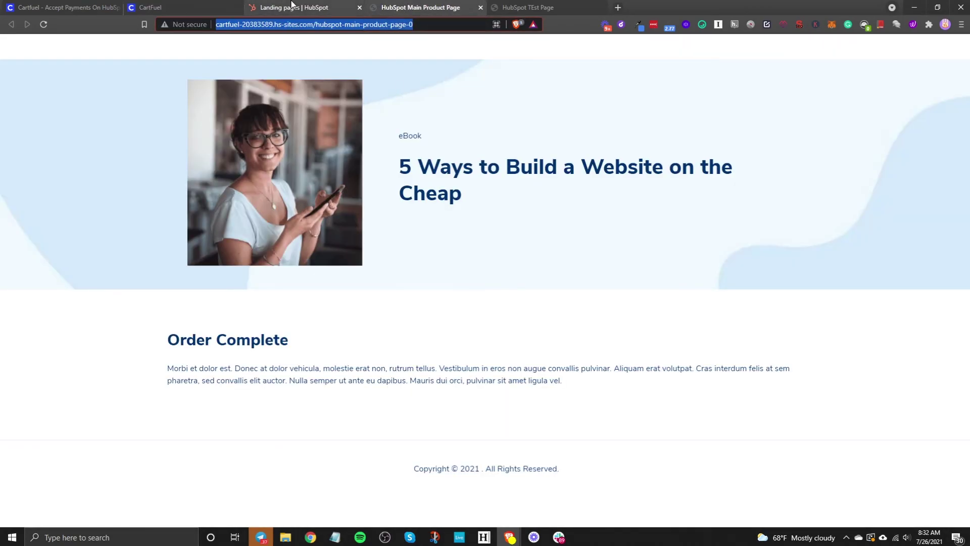
View the live HubSpot Test Page via More > View in Landing pages
click(291, 6)
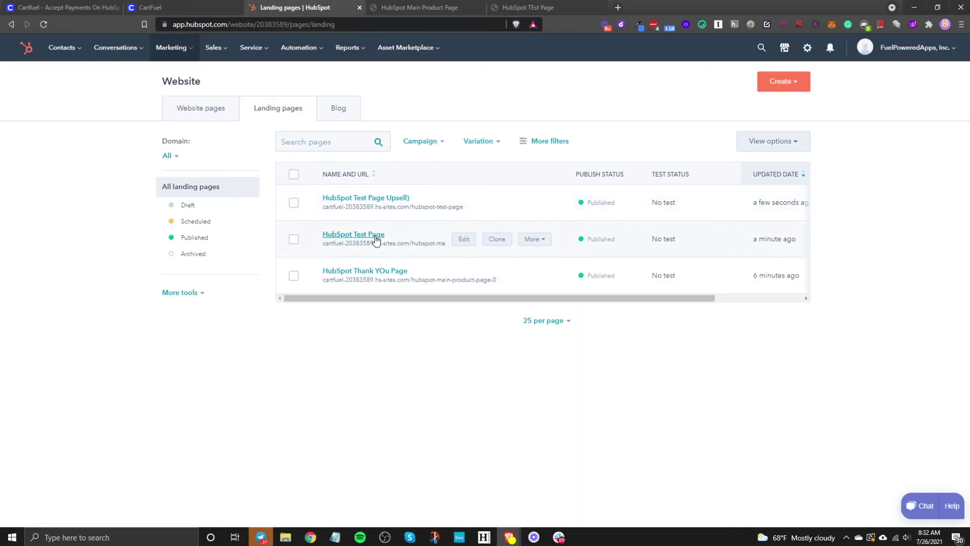
click(535, 240)
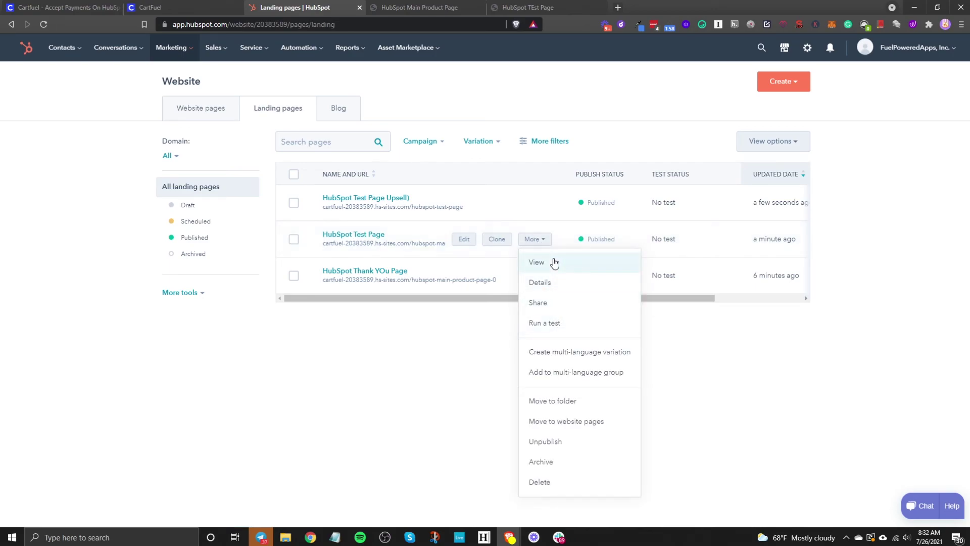
click(555, 263)
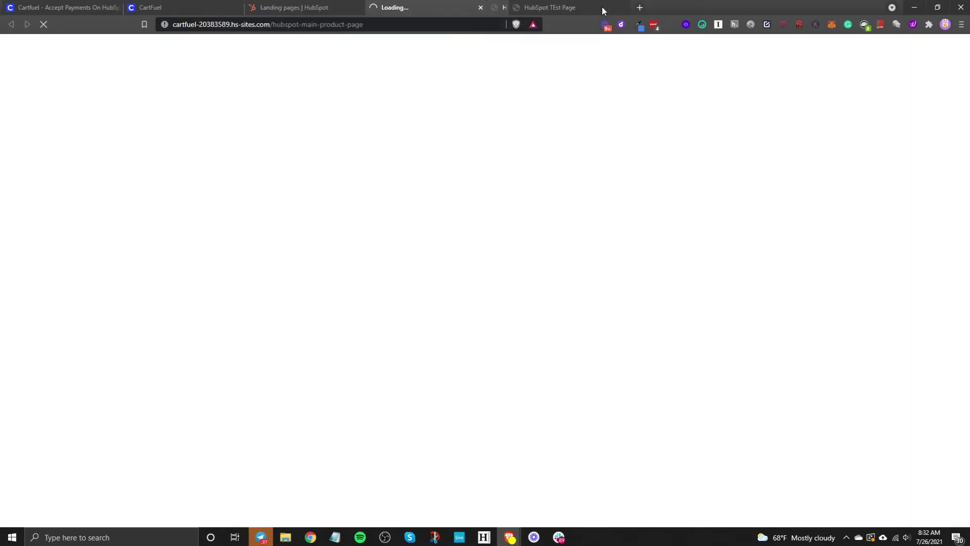
click(602, 8)
scroll(626, 371, down, 2)
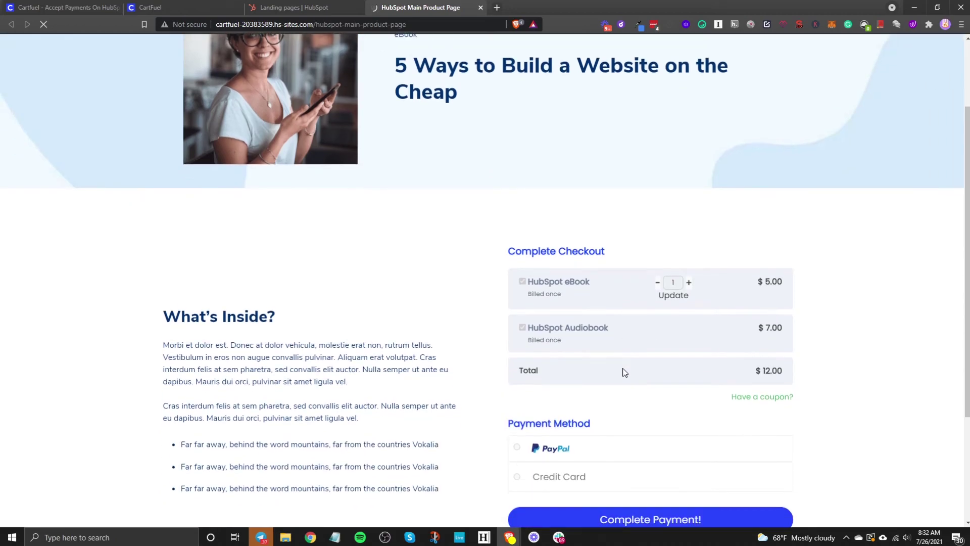
scroll(617, 374, down, 3)
scroll(544, 156, up, 2)
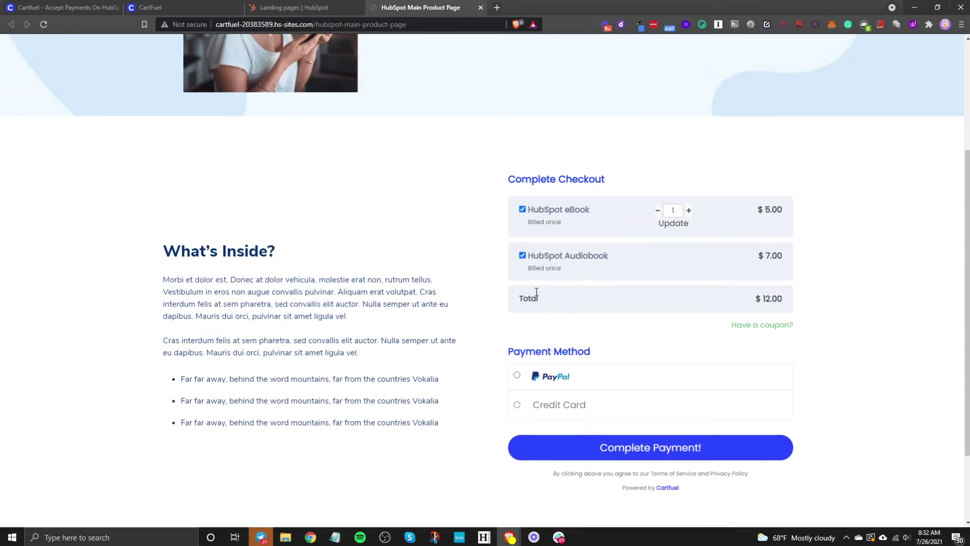
Set the eBook quantity to 1 for a $12.00 total and choose Credit Card
click(683, 224)
click(659, 211)
click(678, 223)
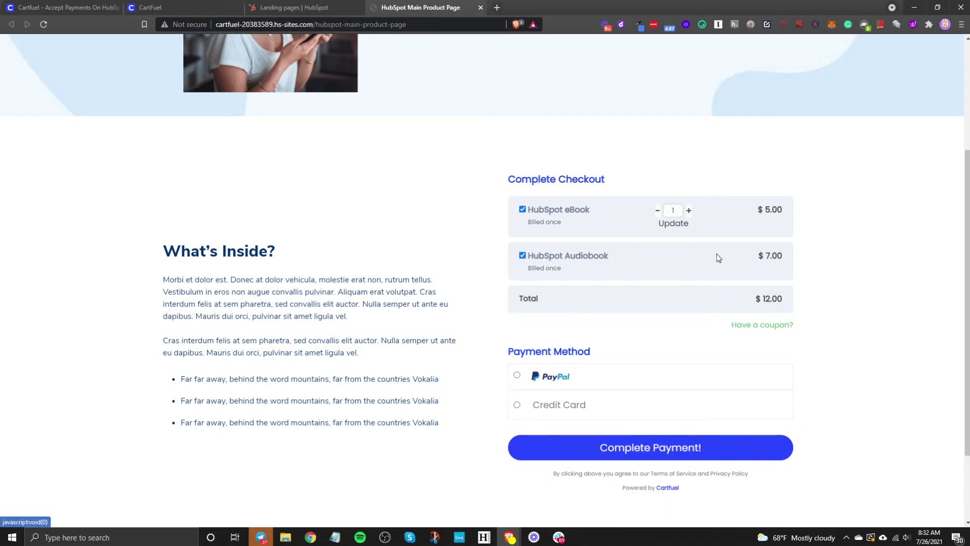
click(568, 415)
Fill in the buyer's full name, e-mail address and phone number
scroll(565, 412, down, 4)
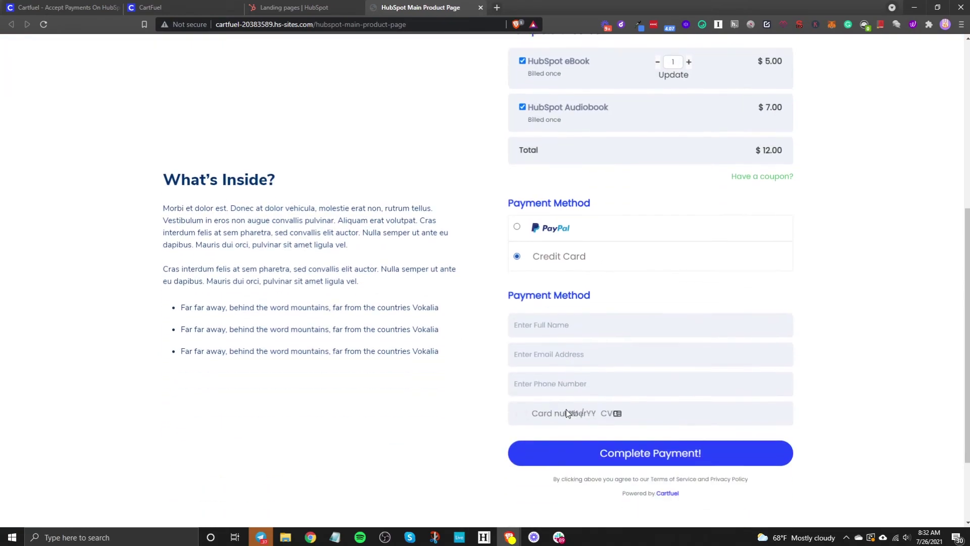
click(553, 272)
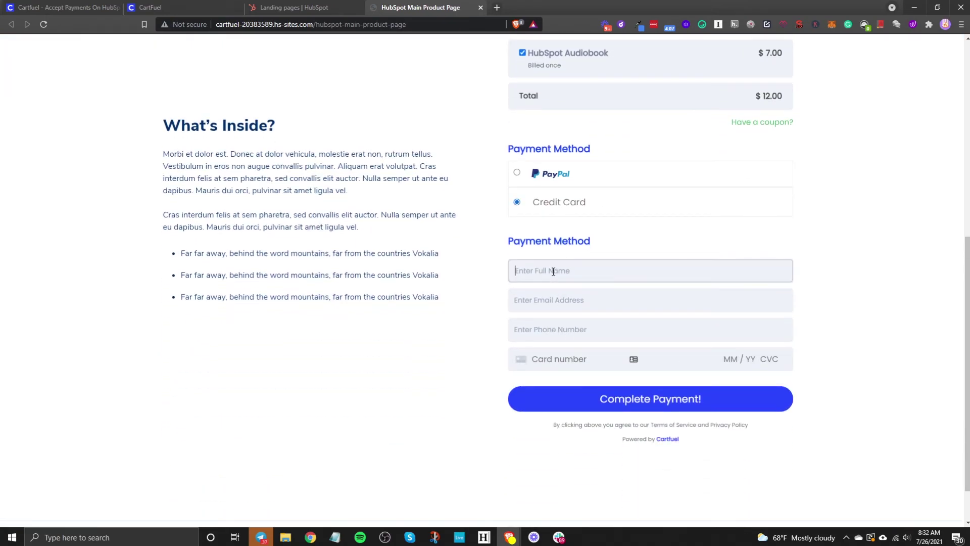
key(Tab)
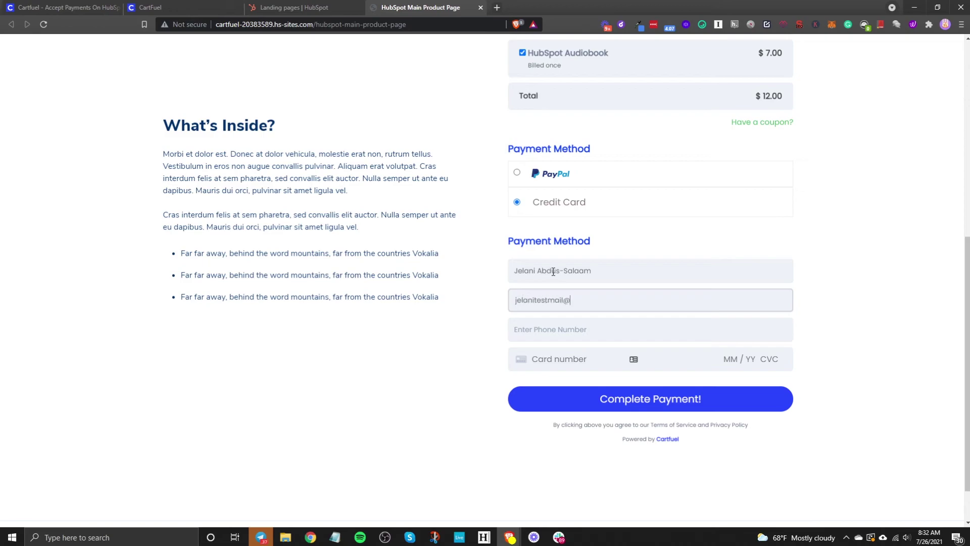
key(Tab)
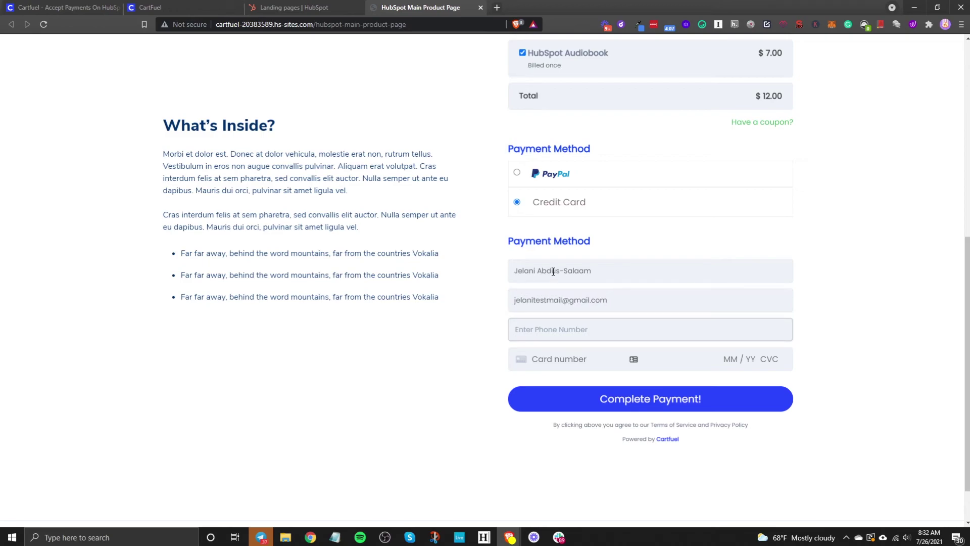
text(732-555-5555)
Enter the test card details and submit the $12.00 payment
click(577, 360)
text(42)
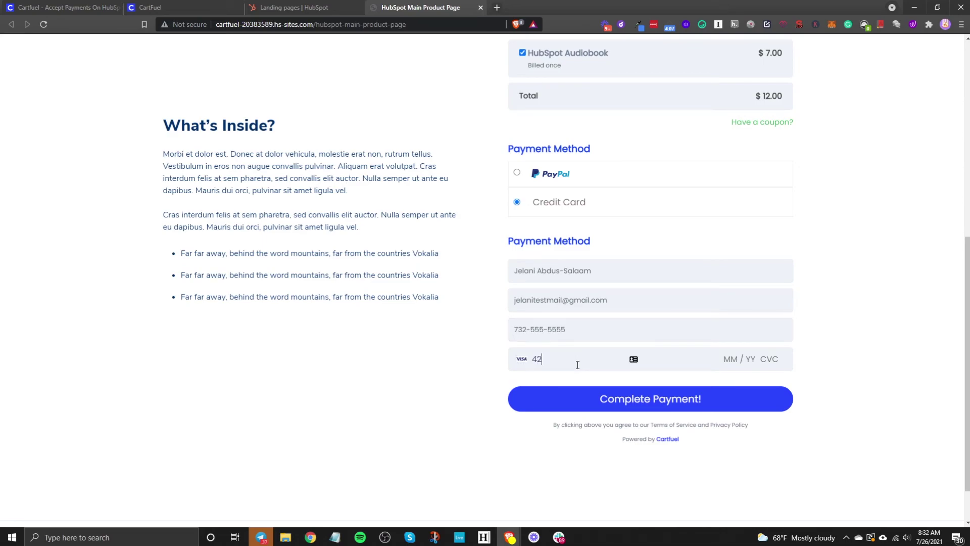
text(4242424244242204242424)
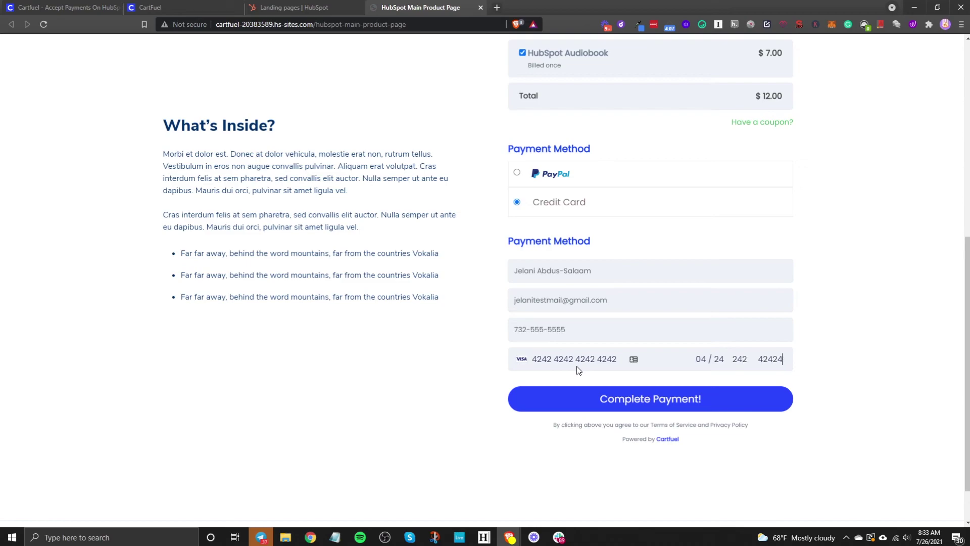
click(661, 400)
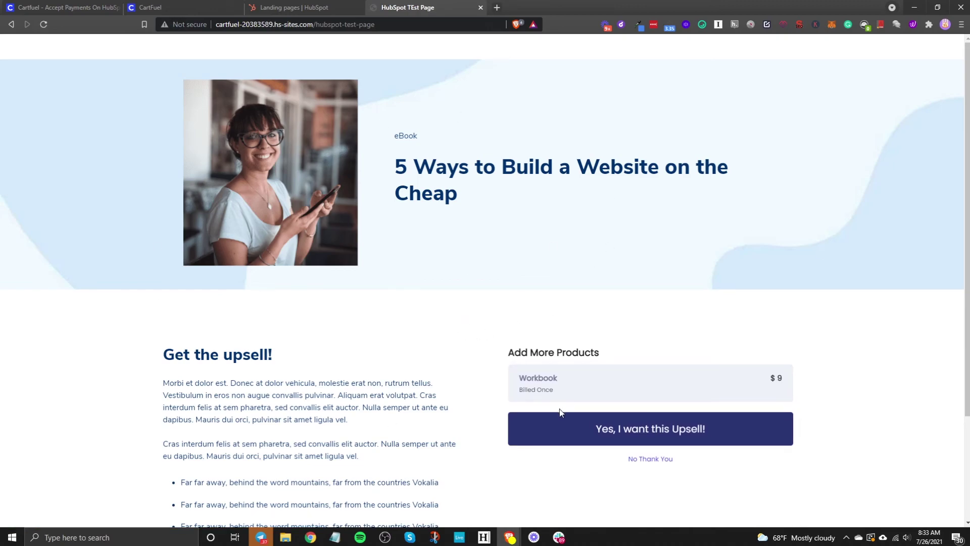
Accept the $9 Workbook upsell with 'Yes, I want this Upsell!'
scroll(241, 390, down, 3)
scroll(631, 303, up, 3)
click(608, 431)
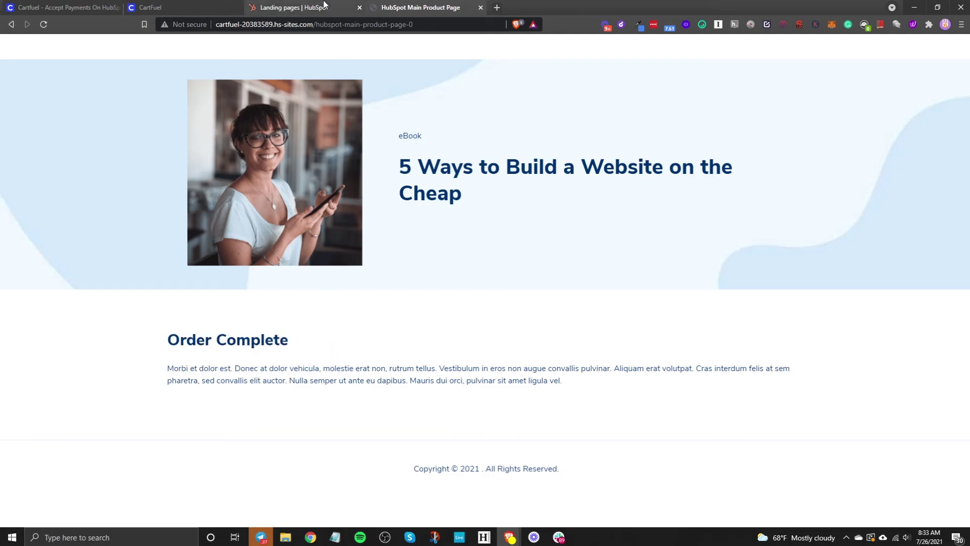
click(294, 7)
Open the newest test buyer's contact and expand its eBook, Audiobook and Workbook purchase activities
mouse_move(73, 60)
click(81, 77)
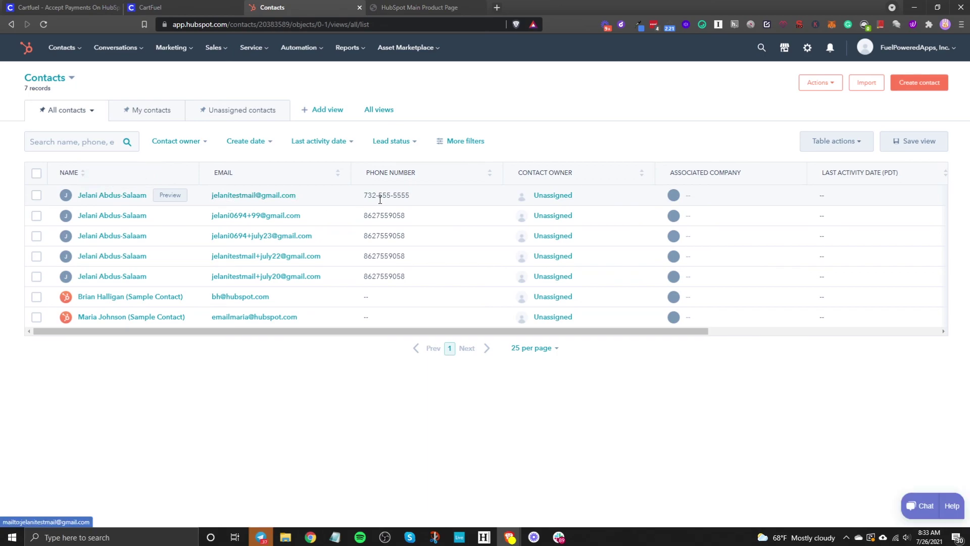
click(95, 196)
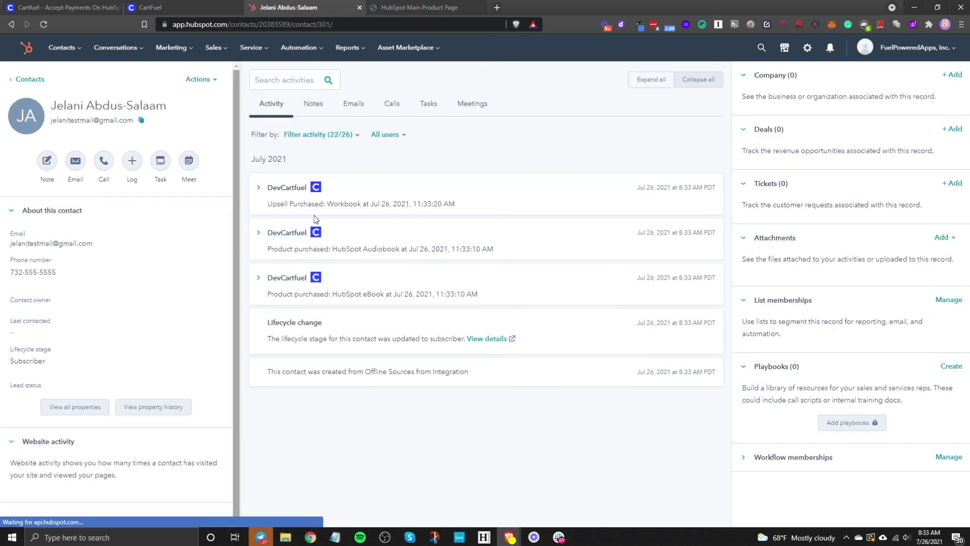
click(270, 281)
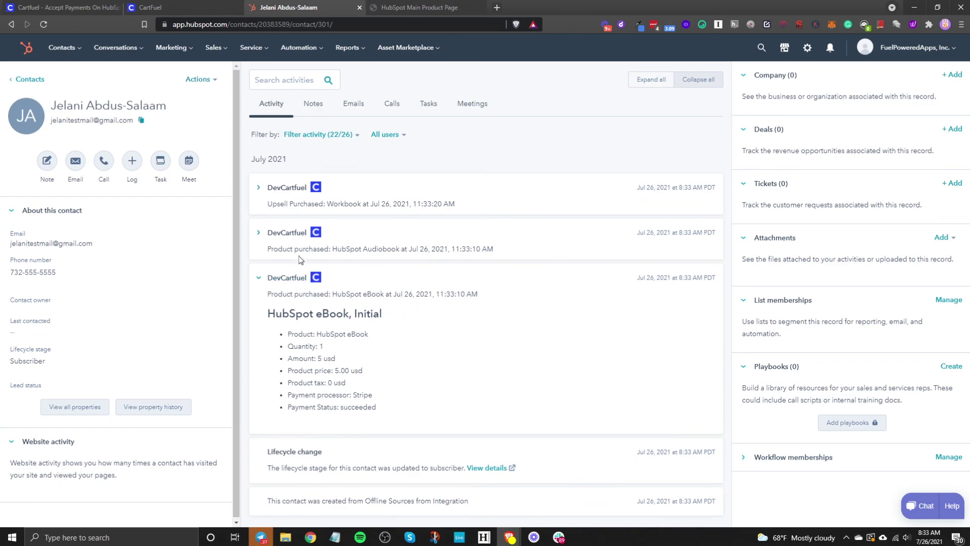
click(284, 233)
click(283, 188)
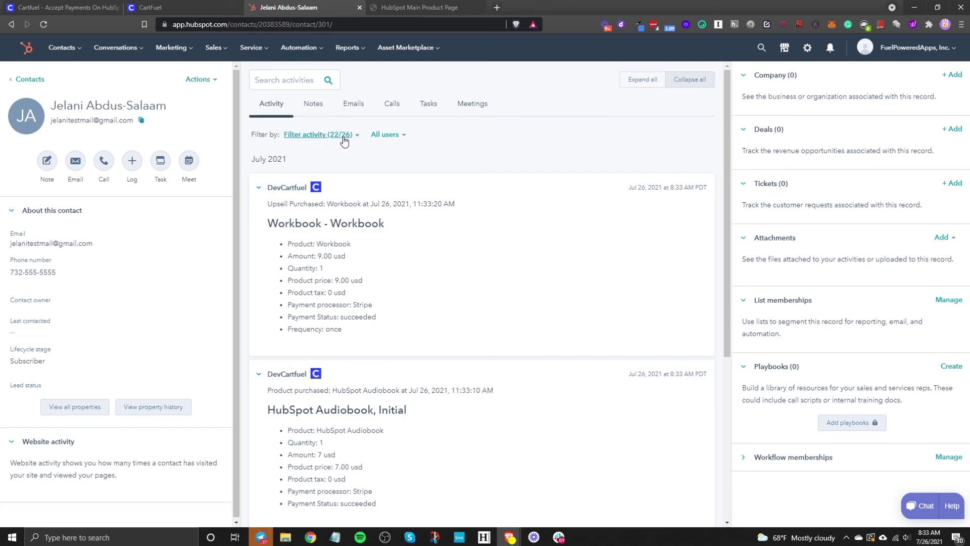
Check the timeline's activity type filter, review the purchases, then return to the CartFuel landing page
click(311, 135)
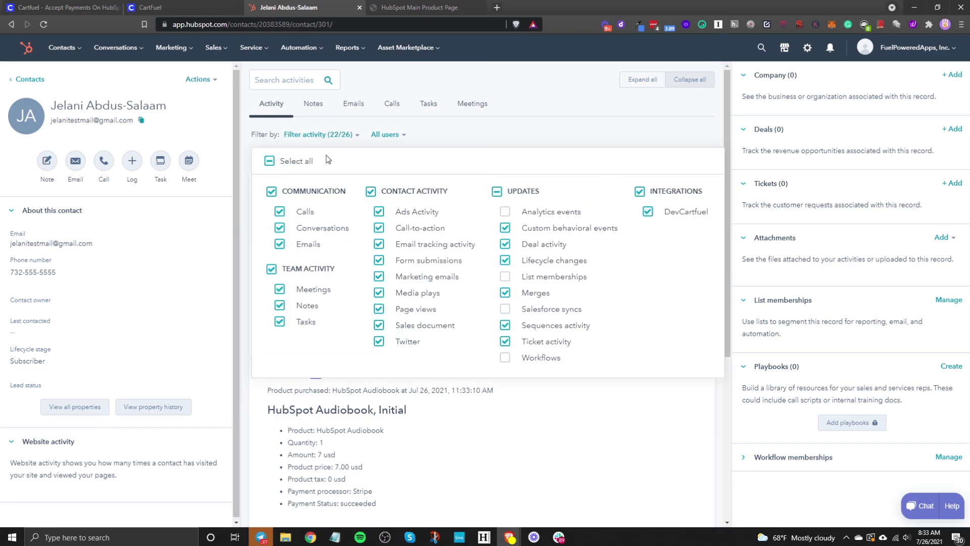
click(315, 136)
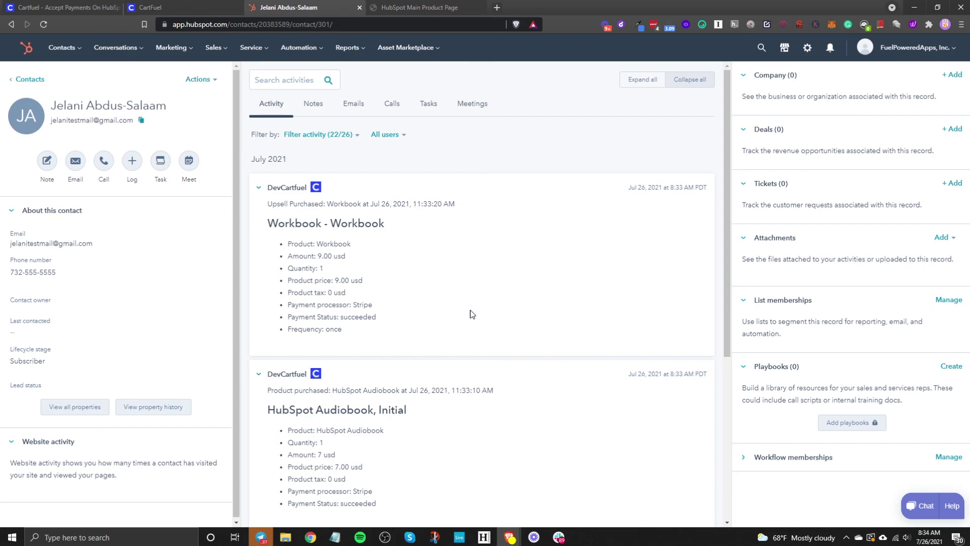
scroll(470, 314, down, 4)
scroll(470, 313, up, 4)
scroll(389, 283, down, 5)
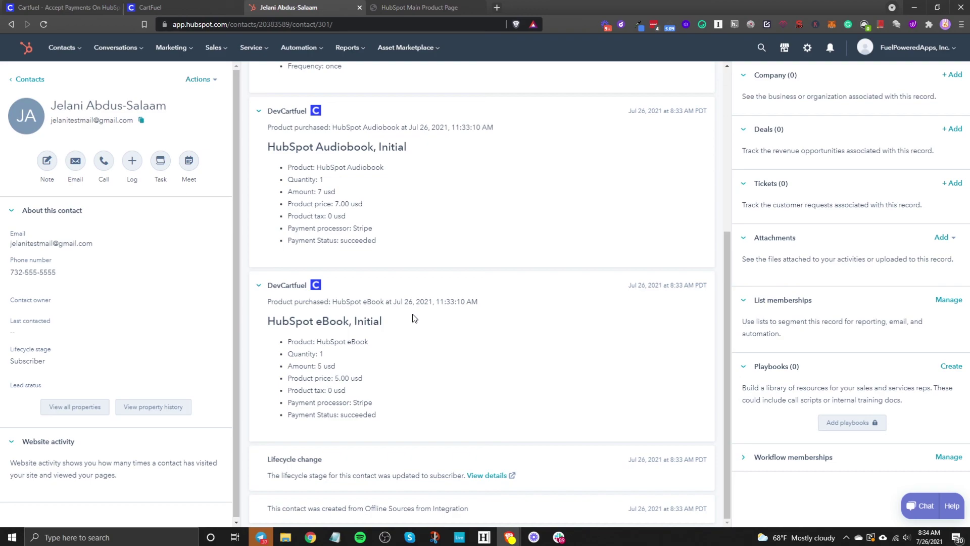
click(71, 7)
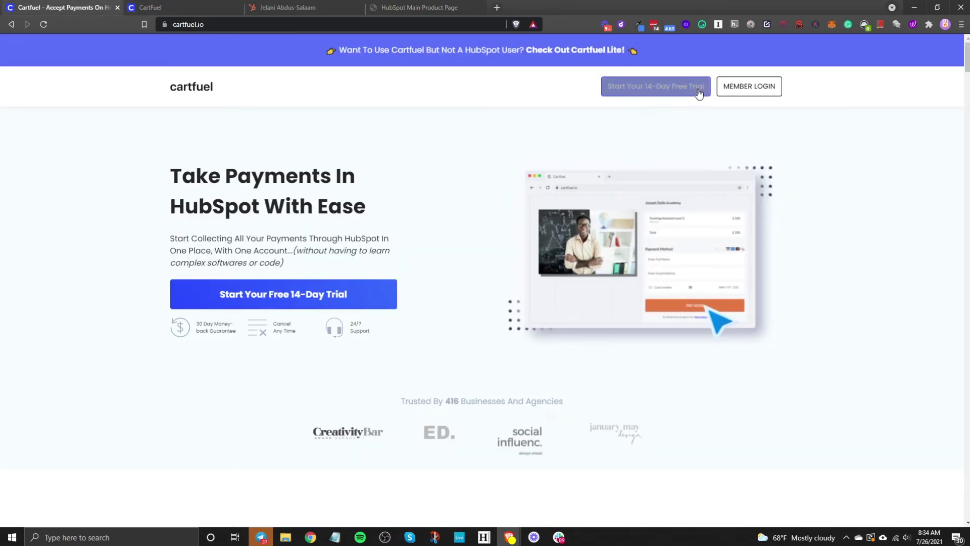